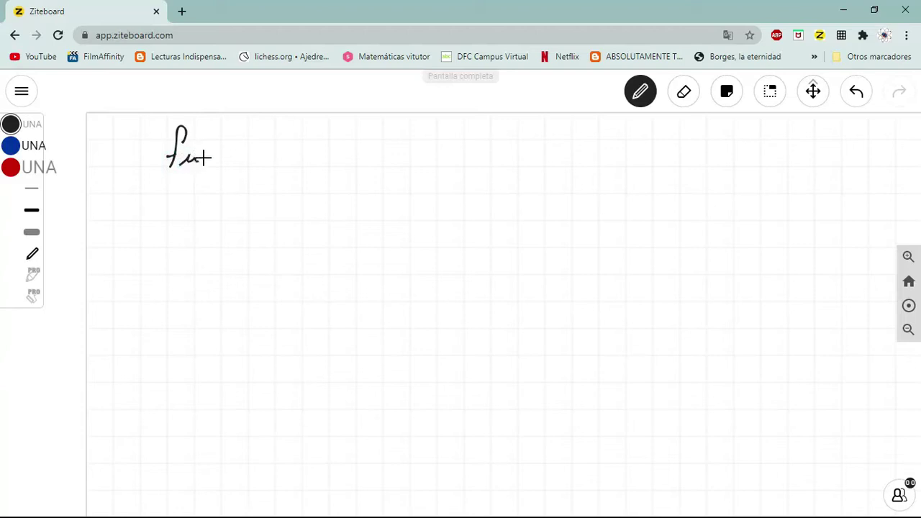
# Handwrite the underlined heading "Función Si:" in black at the top of the whiteboard
pyautogui.moveTo(217, 163)
pyautogui.mouseDown()
pyautogui.moveTo(270, 155)
pyautogui.moveTo(256, 141)
pyautogui.moveTo(315, 156)
pyautogui.mouseUp()
pyautogui.click(311, 144)
pyautogui.moveTo(173, 169); pyautogui.dragTo(314, 165)
pyautogui.click(328, 153)
pyautogui.click(327, 161)
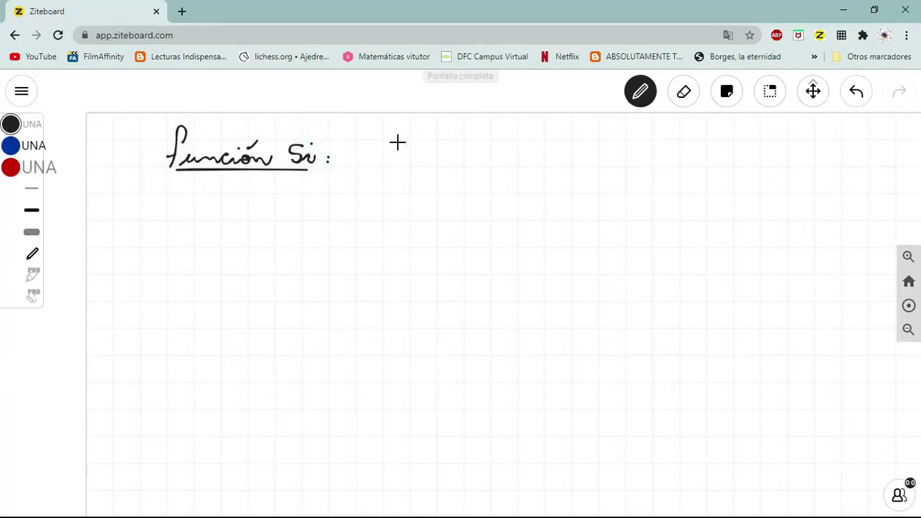
# Handwrite the definition "Es una función lógica" beside the heading
pyautogui.moveTo(394, 142)
pyautogui.mouseDown()
pyautogui.moveTo(400, 163)
pyautogui.moveTo(473, 154)
pyautogui.moveTo(499, 188)
pyautogui.moveTo(506, 154)
pyautogui.moveTo(584, 154)
pyautogui.moveTo(568, 134)
pyautogui.mouseUp()
pyautogui.moveTo(600, 160); pyautogui.dragTo(670, 152)
pyautogui.moveTo(608, 141); pyautogui.dragTo(613, 133)
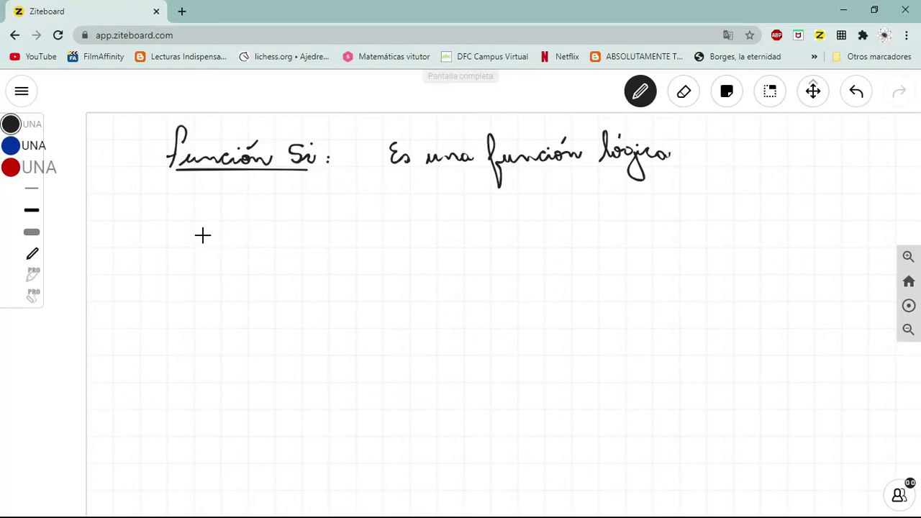
# Handwrite the function's syntax "= Si (Prueba lógica; si es verdadero; si es falso)" below the heading
pyautogui.moveTo(200, 234)
pyautogui.mouseDown()
pyautogui.moveTo(238, 233)
pyautogui.moveTo(234, 243)
pyautogui.moveTo(252, 230)
pyautogui.moveTo(281, 247)
pyautogui.mouseUp()
pyautogui.click(252, 224)
pyautogui.moveTo(278, 213)
pyautogui.mouseDown()
pyautogui.moveTo(272, 229)
pyautogui.moveTo(296, 246)
pyautogui.moveTo(298, 234)
pyautogui.moveTo(321, 231)
pyautogui.moveTo(379, 244)
pyautogui.moveTo(430, 234)
pyautogui.moveTo(396, 216)
pyautogui.mouseUp()
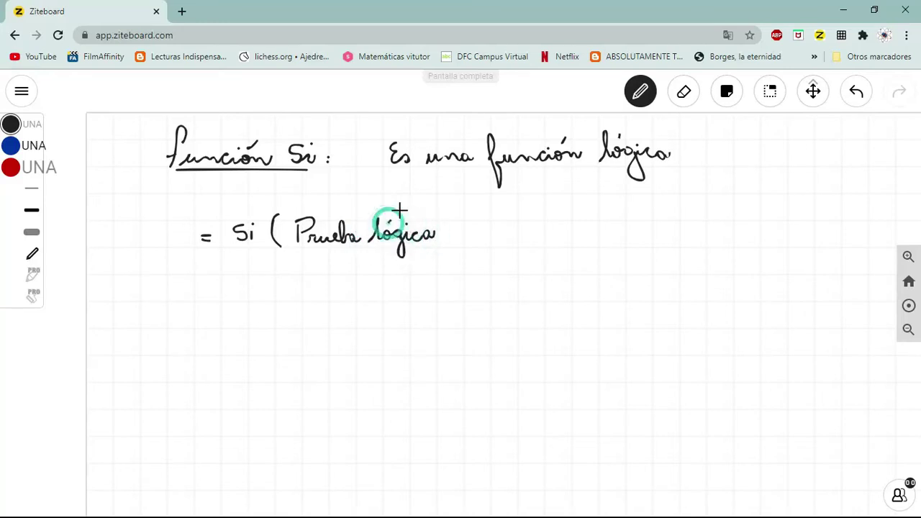
pyautogui.moveTo(448, 238); pyautogui.dragTo(447, 244)
pyautogui.click(449, 231)
pyautogui.moveTo(479, 230)
pyautogui.mouseDown()
pyautogui.moveTo(480, 237)
pyautogui.moveTo(537, 232)
pyautogui.moveTo(555, 211)
pyautogui.moveTo(565, 230)
pyautogui.moveTo(613, 227)
pyautogui.mouseUp()
pyautogui.click(479, 224)
pyautogui.moveTo(559, 227)
pyautogui.mouseDown()
pyautogui.moveTo(616, 245)
pyautogui.moveTo(643, 230)
pyautogui.moveTo(738, 226)
pyautogui.moveTo(736, 249)
pyautogui.mouseUp()
pyautogui.click(622, 226)
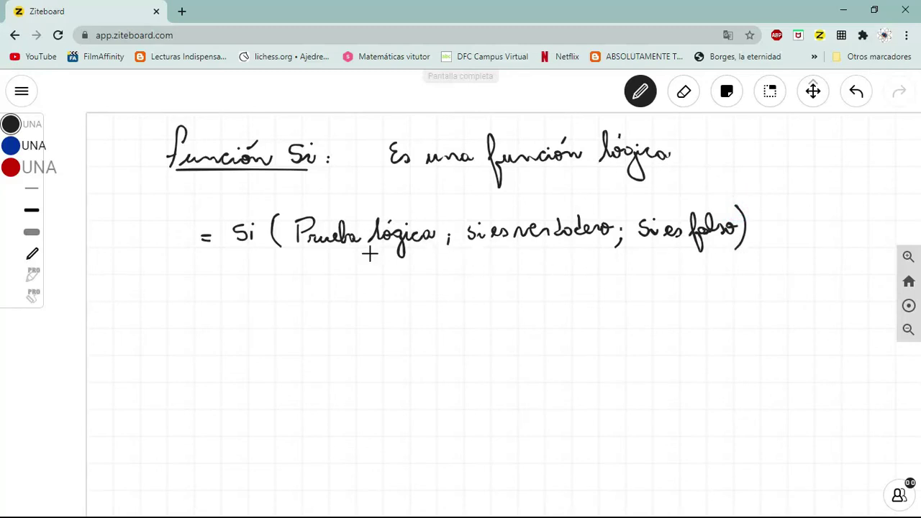
# Handwrite "Ejemplo" and the sample formula = Si (A2>5; "APROBADO"; "DESAPROBADO") below the syntax line
pyautogui.moveTo(187, 300); pyautogui.dragTo(272, 290)
pyautogui.moveTo(295, 320); pyautogui.dragTo(306, 320)
pyautogui.moveTo(296, 324)
pyautogui.mouseDown()
pyautogui.moveTo(323, 311)
pyautogui.moveTo(322, 319)
pyautogui.moveTo(365, 328)
pyautogui.moveTo(387, 314)
pyautogui.moveTo(431, 316)
pyautogui.moveTo(441, 302)
pyautogui.moveTo(452, 325)
pyautogui.moveTo(468, 303)
pyautogui.mouseUp()
pyautogui.click(356, 301)
pyautogui.click(453, 311)
pyautogui.moveTo(472, 296)
pyautogui.mouseDown()
pyautogui.moveTo(495, 317)
pyautogui.moveTo(533, 308)
pyautogui.moveTo(527, 321)
pyautogui.moveTo(581, 304)
pyautogui.mouseUp()
pyautogui.click(580, 296)
pyautogui.click(585, 304)
pyautogui.moveTo(584, 310)
pyautogui.mouseDown()
pyautogui.moveTo(580, 322)
pyautogui.moveTo(604, 304)
pyautogui.mouseUp()
pyautogui.moveTo(609, 297)
pyautogui.mouseDown()
pyautogui.moveTo(623, 315)
pyautogui.moveTo(648, 314)
pyautogui.mouseUp()
pyautogui.moveTo(658, 314); pyautogui.dragTo(669, 314)
pyautogui.moveTo(659, 309); pyautogui.dragTo(692, 315)
pyautogui.moveTo(692, 302)
pyautogui.mouseDown()
pyautogui.moveTo(715, 315)
pyautogui.moveTo(741, 315)
pyautogui.moveTo(747, 302)
pyautogui.mouseUp()
pyautogui.moveTo(752, 292)
pyautogui.mouseDown()
pyautogui.moveTo(763, 308)
pyautogui.moveTo(756, 315)
pyautogui.mouseUp()
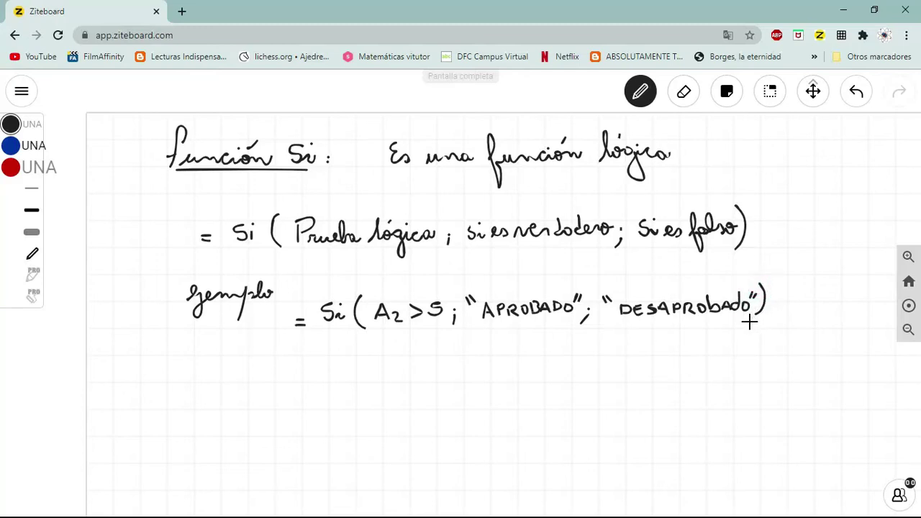
# Underline each syntax argument and draw an arrow to its counterpart in the example, red for Prueba lógica and blue for the other two
pyautogui.click(11, 167)
pyautogui.moveTo(320, 248)
pyautogui.mouseDown()
pyautogui.moveTo(420, 250)
pyautogui.moveTo(386, 264)
pyautogui.moveTo(394, 293)
pyautogui.moveTo(401, 279)
pyautogui.mouseUp()
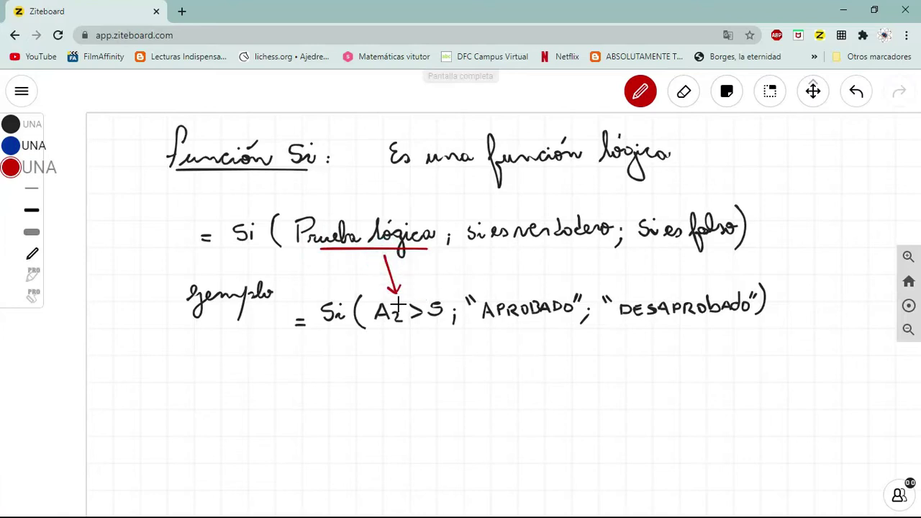
pyautogui.click(11, 145)
pyautogui.moveTo(483, 245)
pyautogui.mouseDown()
pyautogui.moveTo(584, 246)
pyautogui.moveTo(537, 271)
pyautogui.moveTo(536, 282)
pyautogui.moveTo(542, 272)
pyautogui.mouseUp()
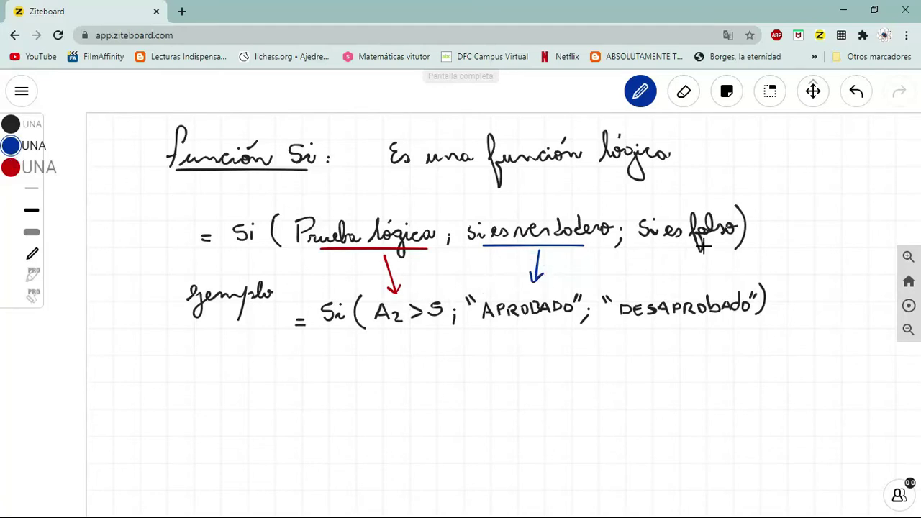
pyautogui.moveTo(649, 242)
pyautogui.mouseDown()
pyautogui.moveTo(719, 241)
pyautogui.moveTo(677, 285)
pyautogui.moveTo(685, 269)
pyautogui.mouseUp()
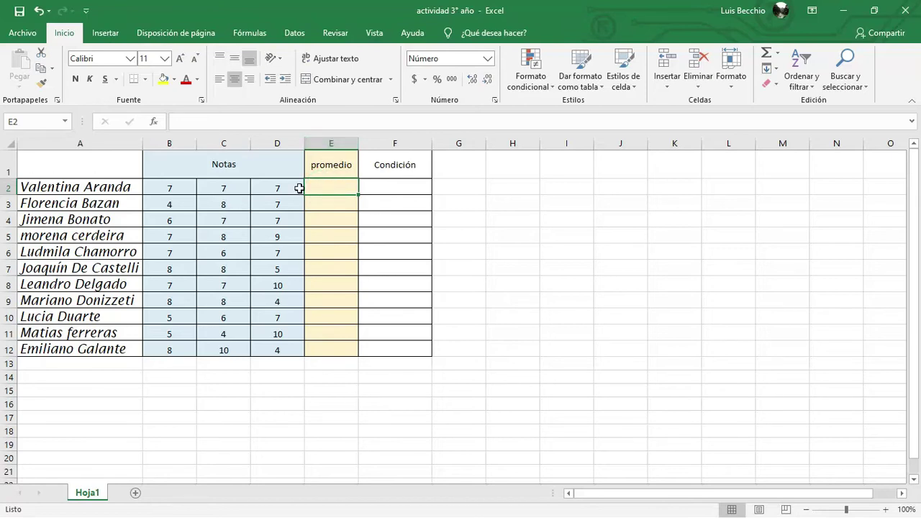
# Switch to the Excel grades sheet and calculate the average of B2:D2 in E2 with the PROMEDIO function
pyautogui.click(153, 122)
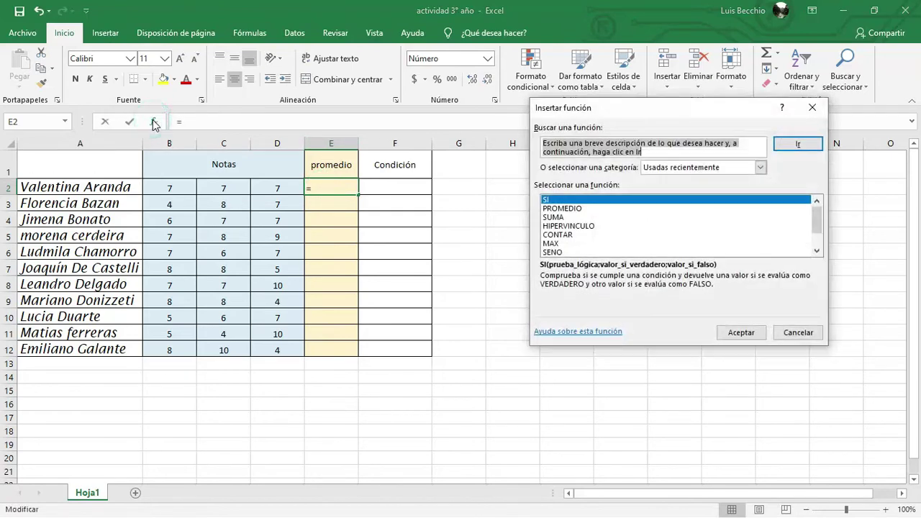
pyautogui.click(562, 209)
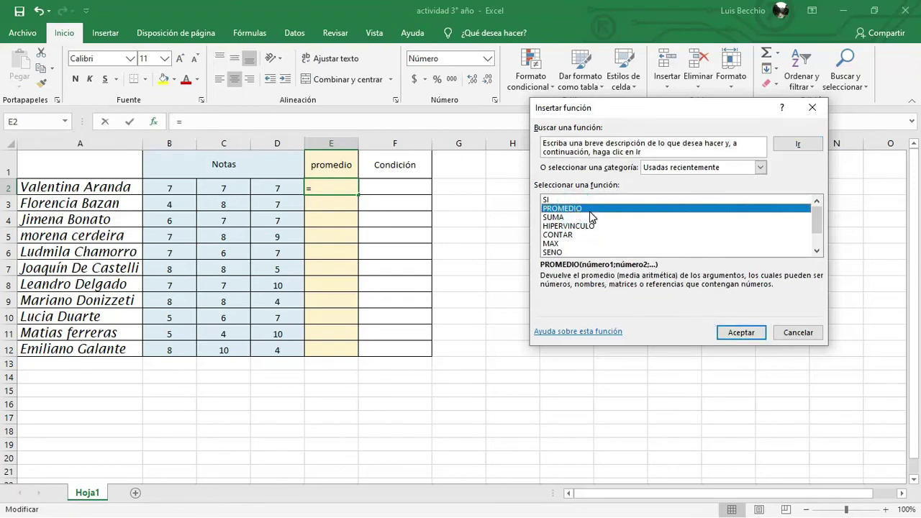
pyautogui.click(739, 331)
pyautogui.moveTo(583, 119); pyautogui.dragTo(588, 149)
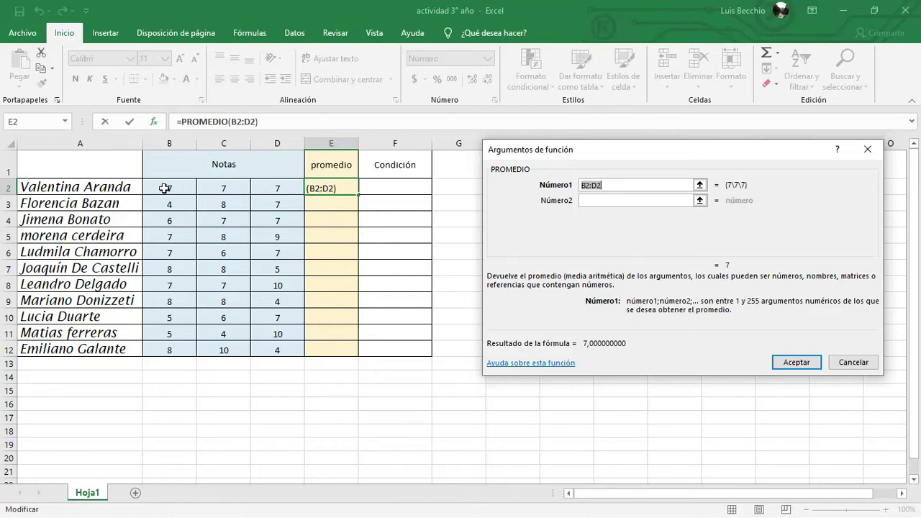
pyautogui.moveTo(159, 188); pyautogui.dragTo(293, 192)
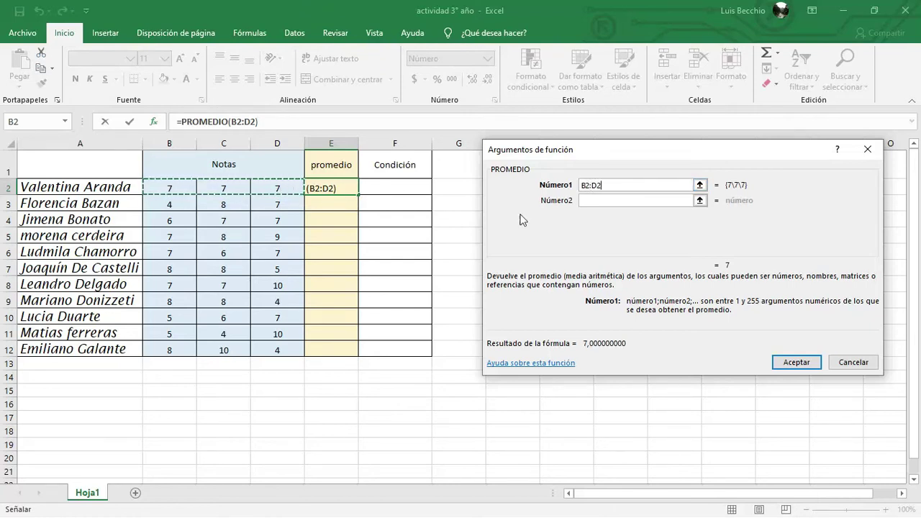
pyautogui.click(796, 362)
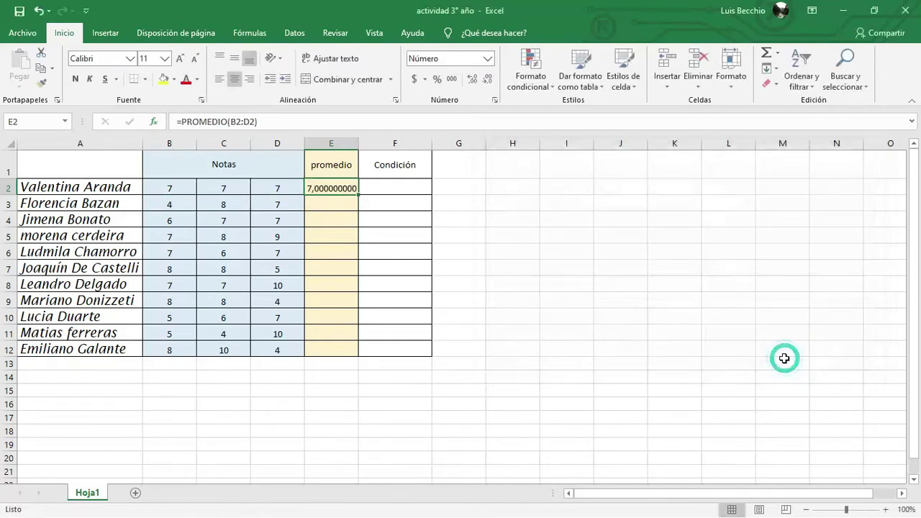
# Format the average in E2 as a number with 2 decimal places
pyautogui.rightClick(339, 188)
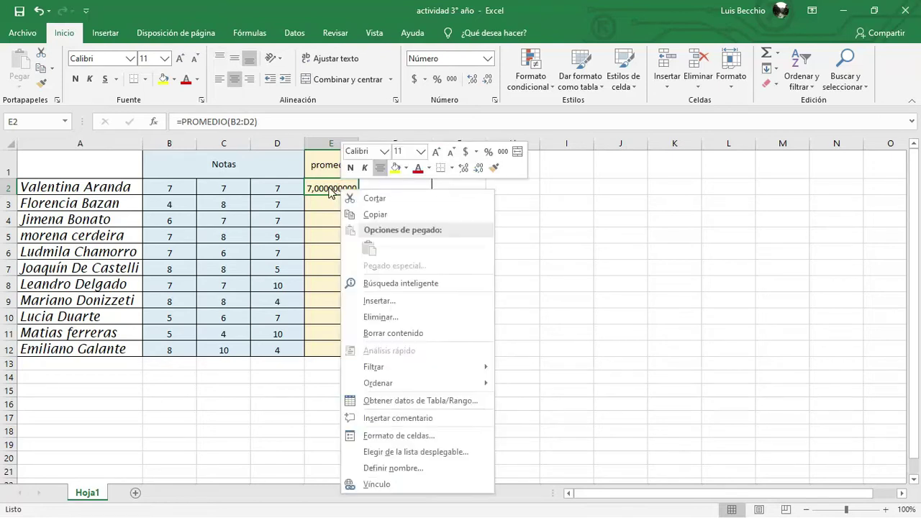
pyautogui.click(329, 189)
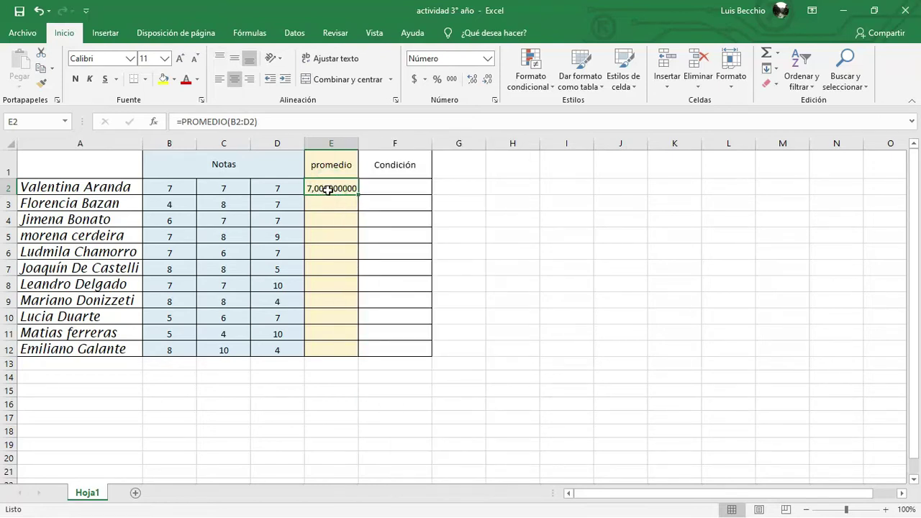
pyautogui.rightClick(328, 188)
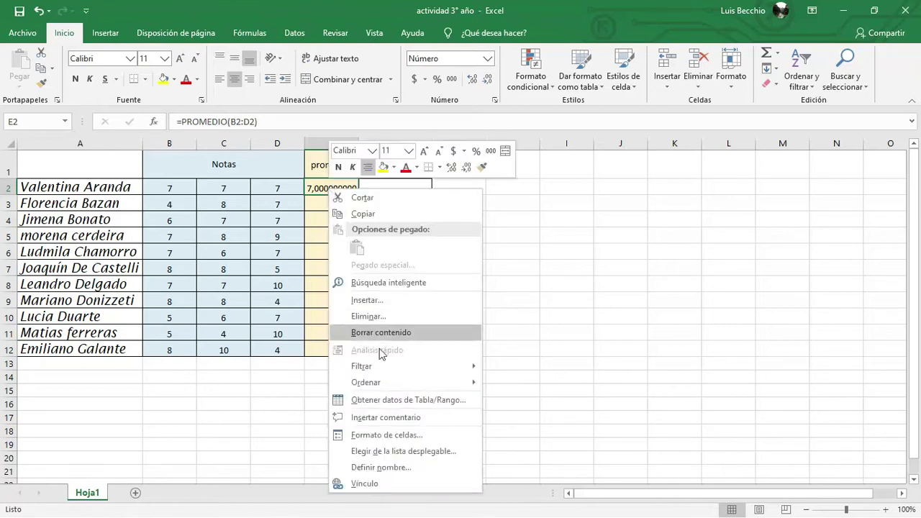
pyautogui.click(389, 434)
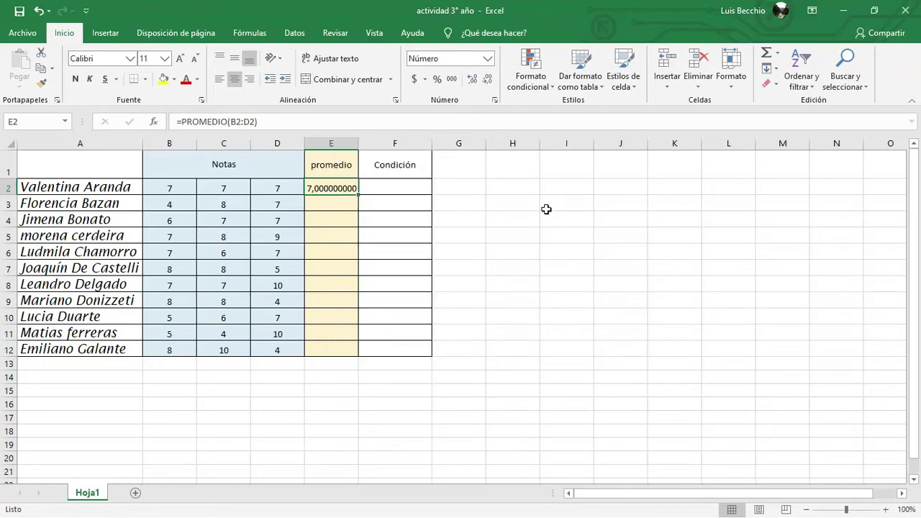
pyautogui.moveTo(465, 197); pyautogui.dragTo(737, 88)
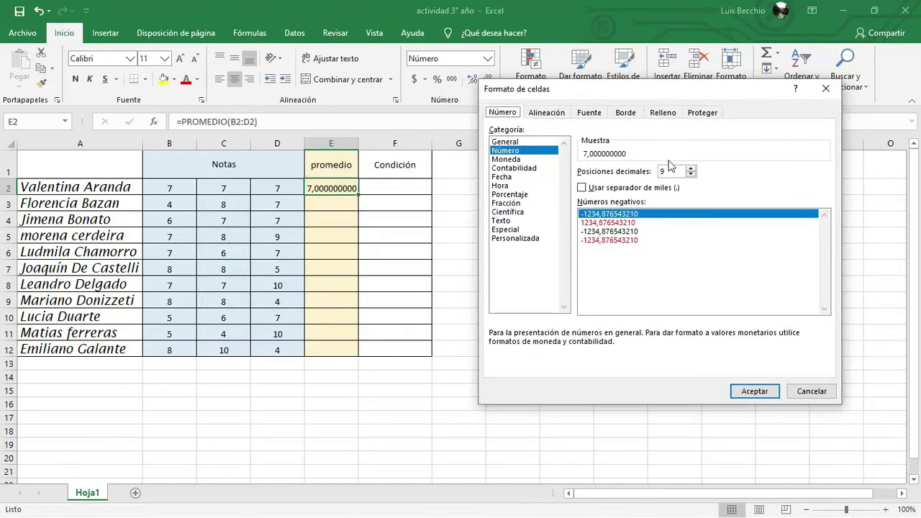
pyautogui.click(690, 176)
pyautogui.click(690, 175)
pyautogui.click(690, 176)
pyautogui.click(690, 175)
pyautogui.click(690, 175)
pyautogui.click(690, 176)
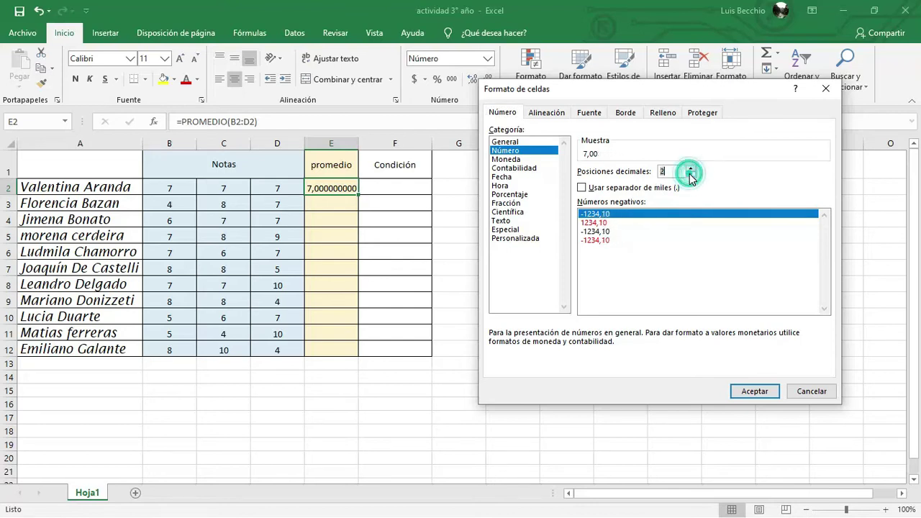
pyautogui.click(754, 391)
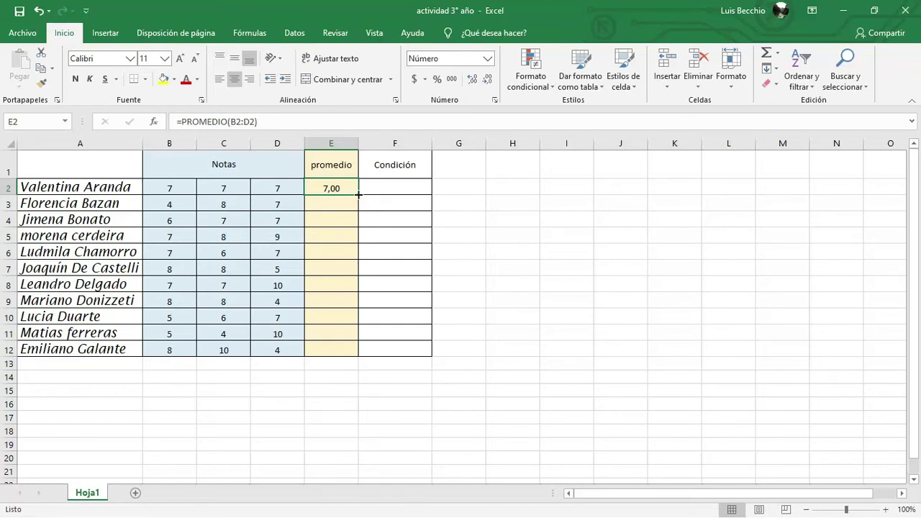
# Fill the average formula from E2 down to E12 for all students
pyautogui.moveTo(358, 195); pyautogui.dragTo(358, 194)
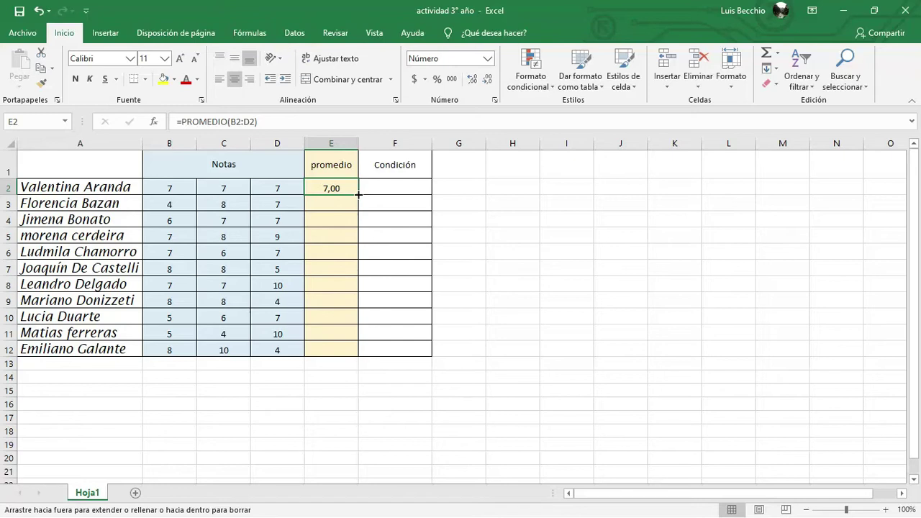
pyautogui.moveTo(358, 202); pyautogui.dragTo(358, 357)
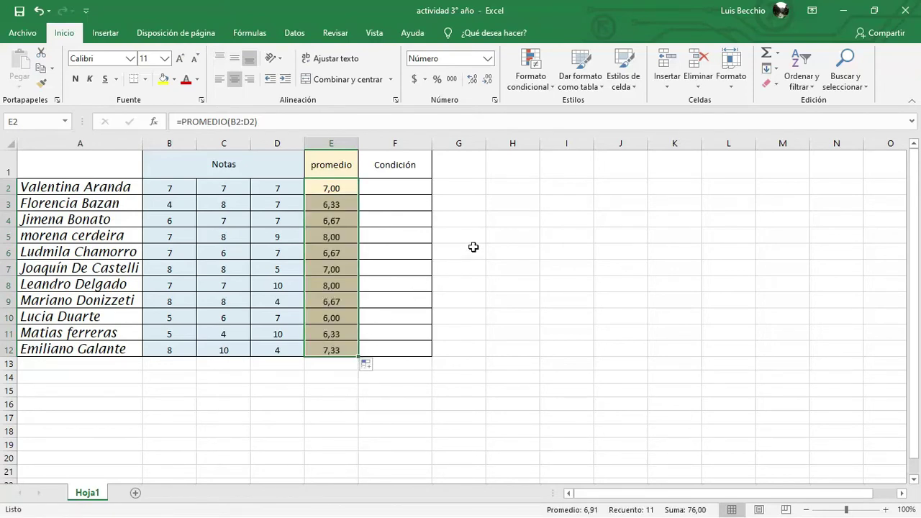
pyautogui.click(365, 254)
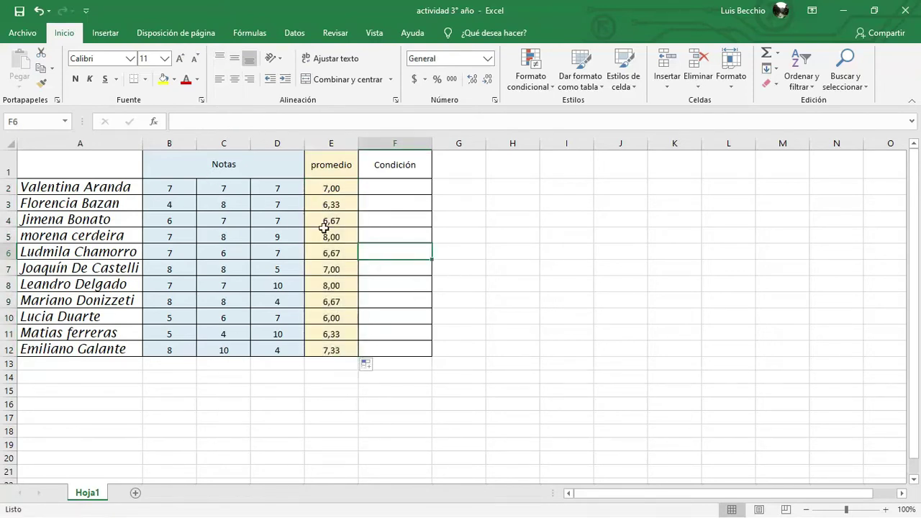
# Start an SI formula in F2 of the Condición column with the logical test E2>=7
pyautogui.click(379, 185)
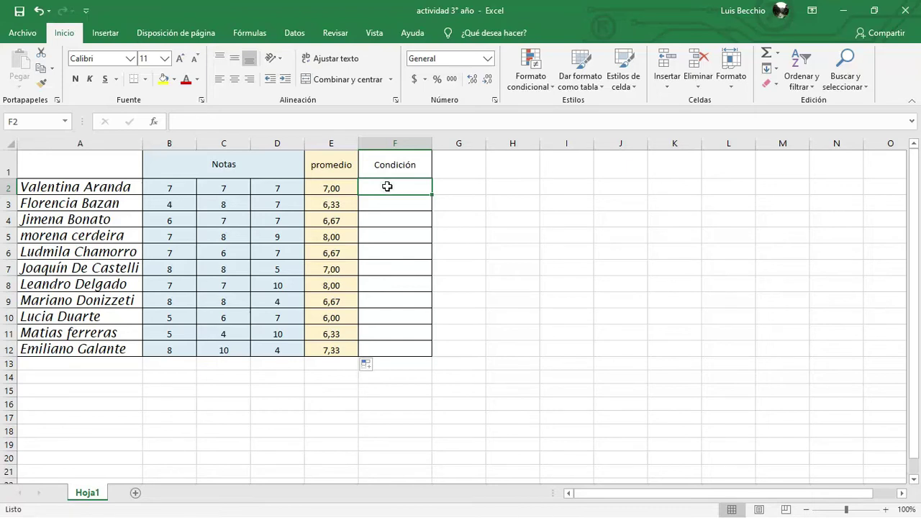
pyautogui.doubleClick(389, 186)
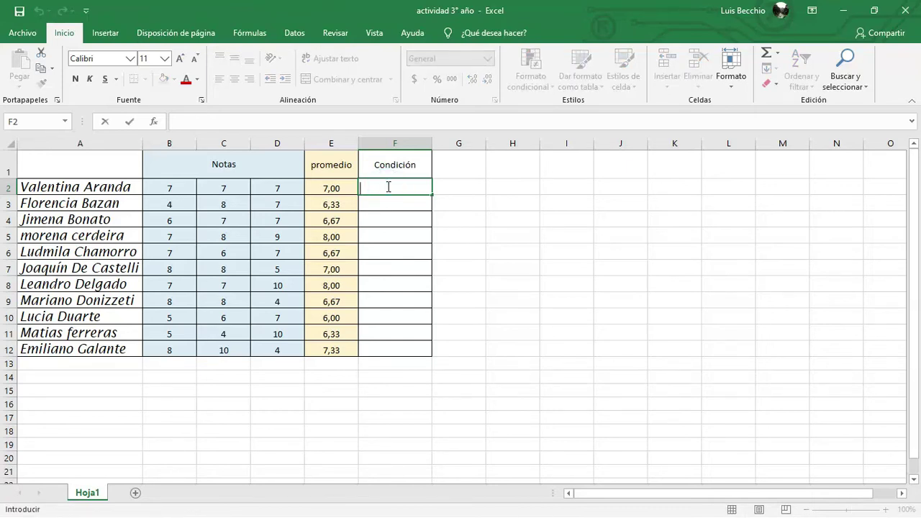
pyautogui.write('=')
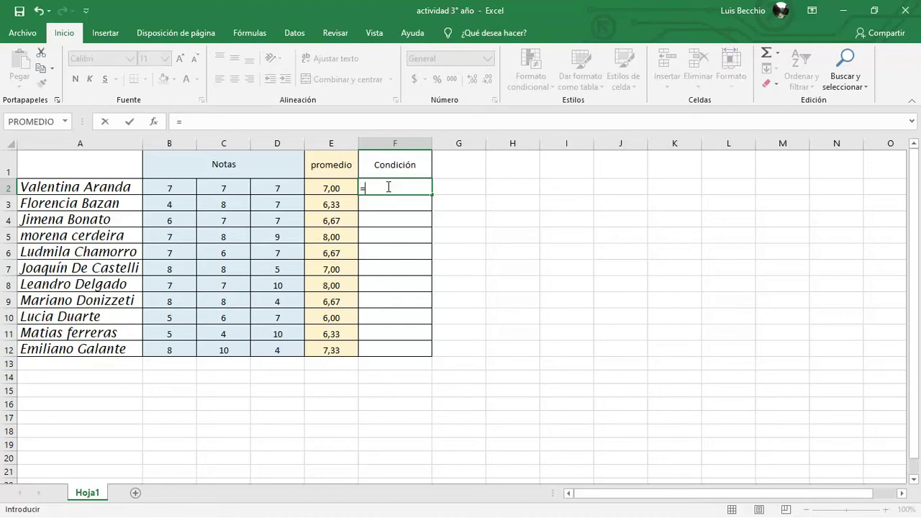
pyautogui.write('SI')
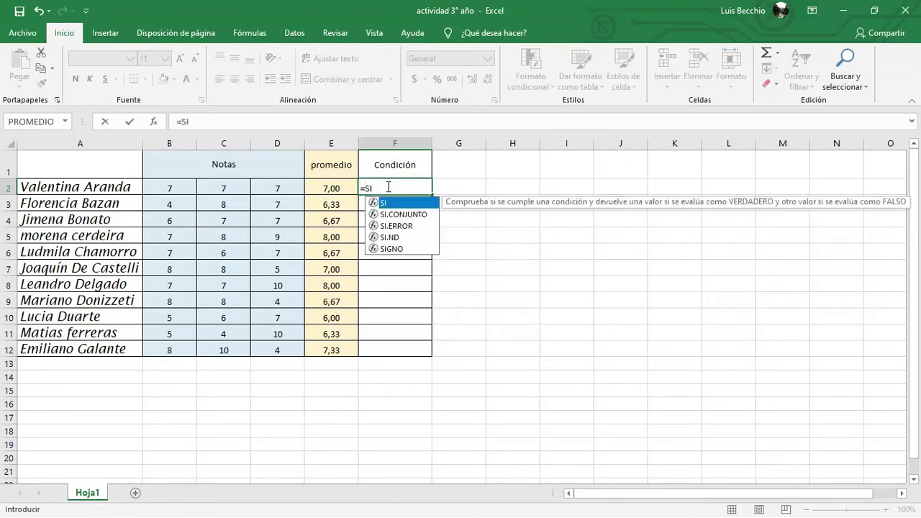
pyautogui.write('(')
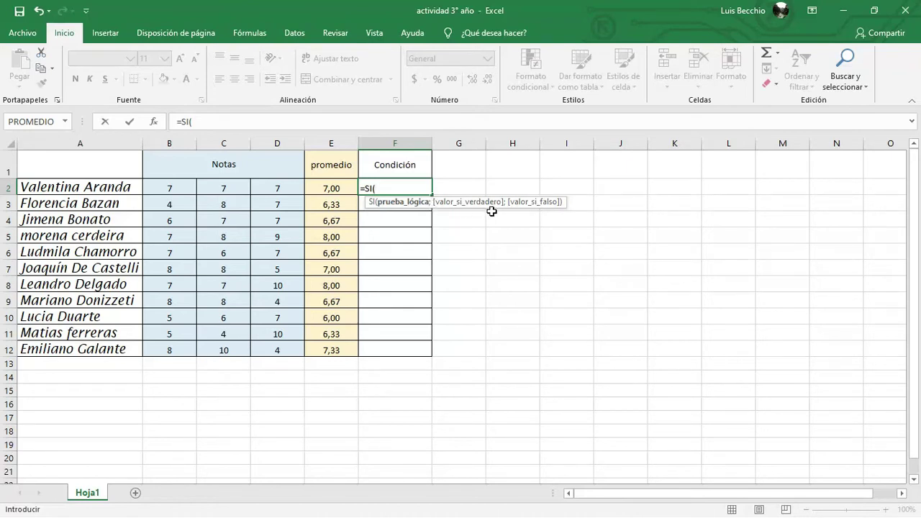
pyautogui.click(387, 187)
pyautogui.click(331, 187)
pyautogui.click(390, 188)
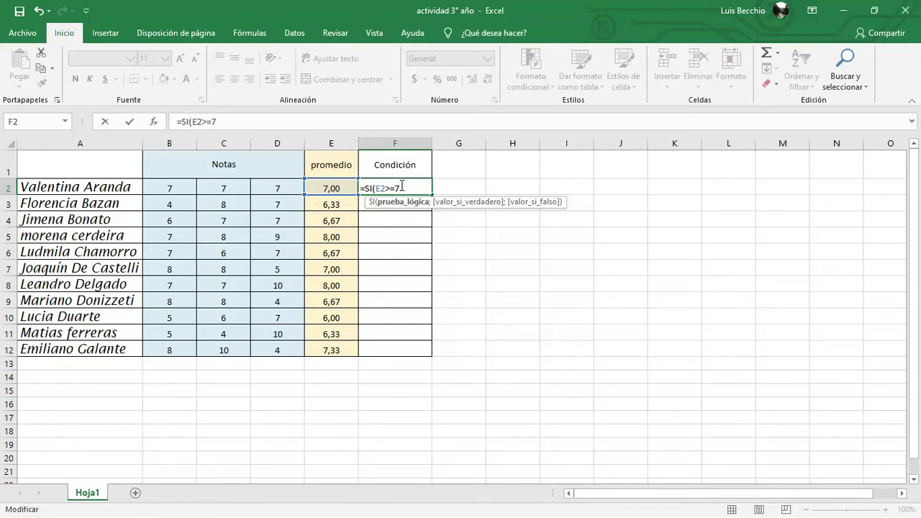
# Complete the F2 formula with "Aprobado" as the true value and "Desaprobado" as the false value
pyautogui.write(';')
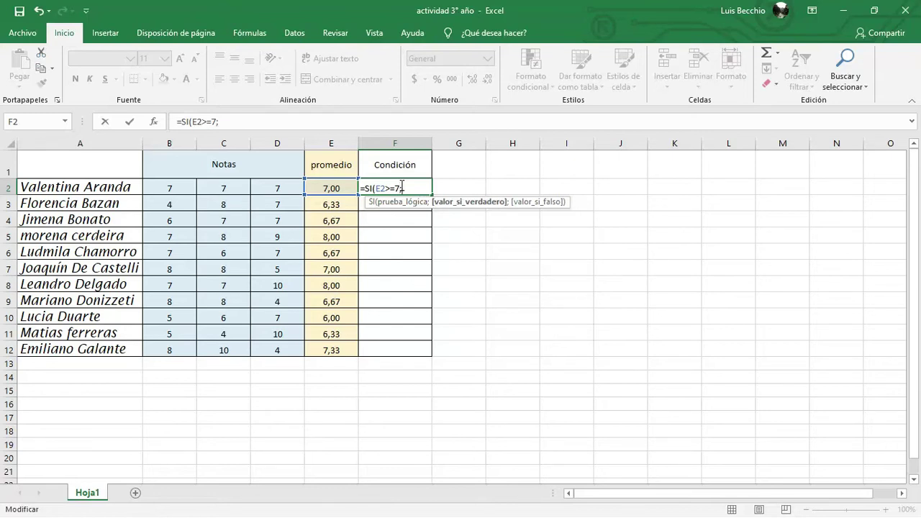
pyautogui.press('capslock')
pyautogui.write('"Aprobado')
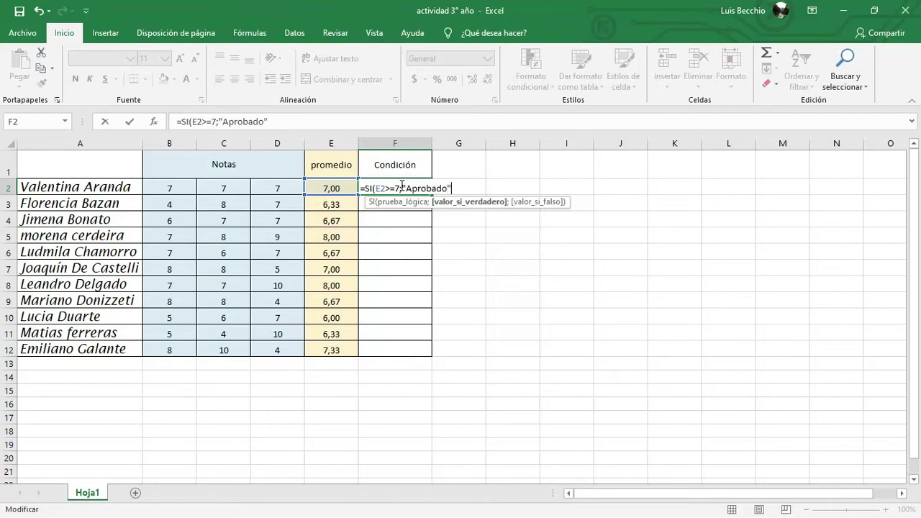
pyautogui.write('";')
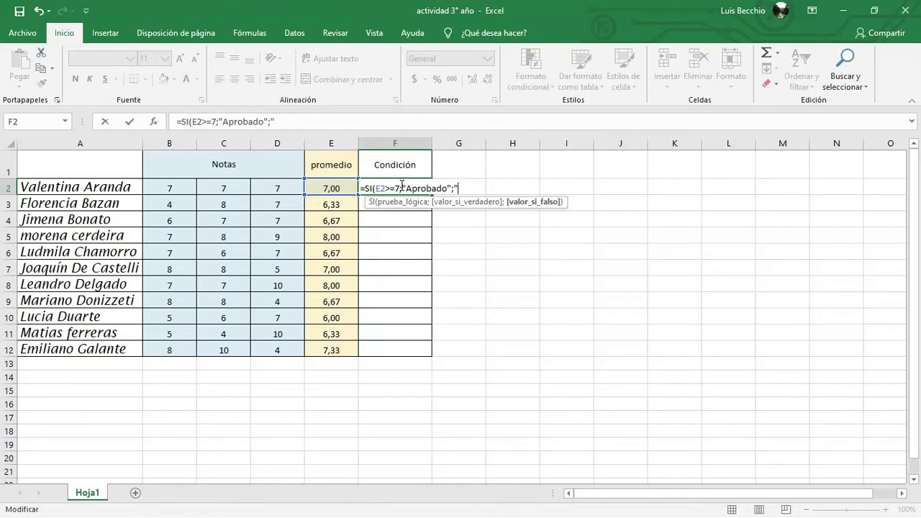
pyautogui.write('"Desaprobado')
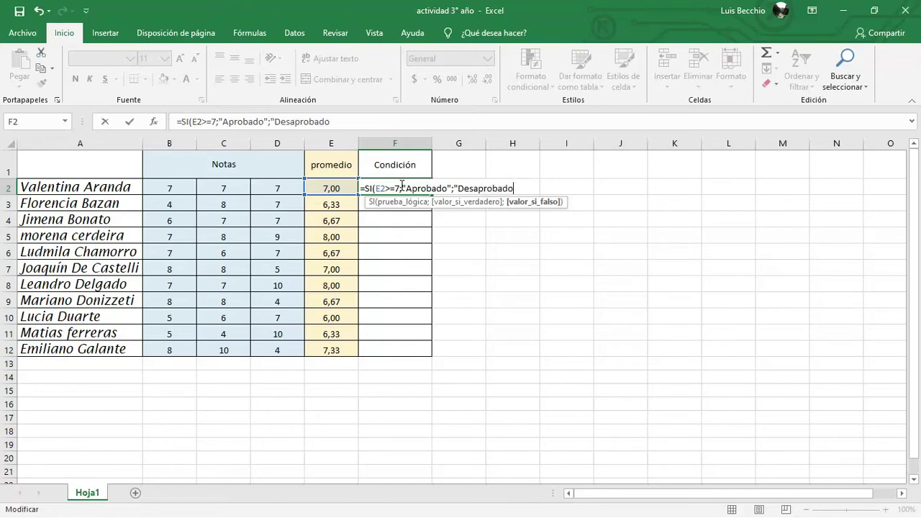
pyautogui.write('")')
pyautogui.press('Return')
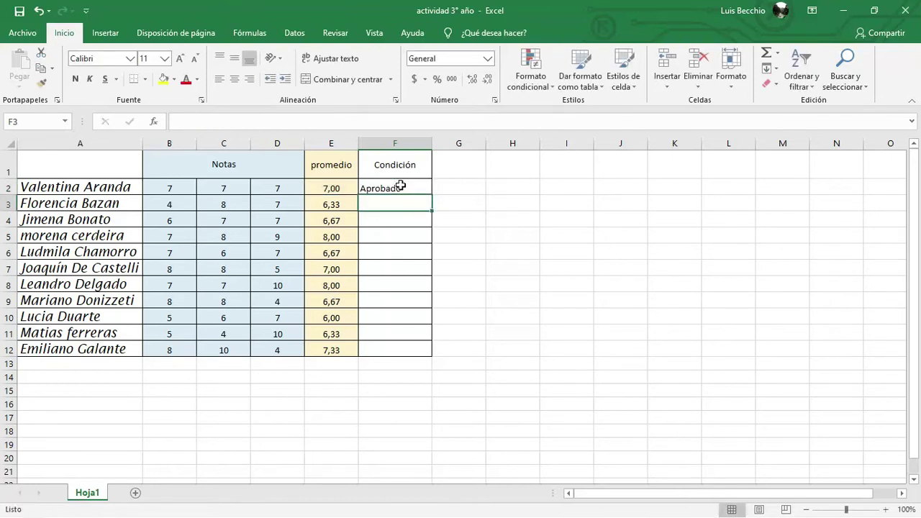
pyautogui.click(399, 186)
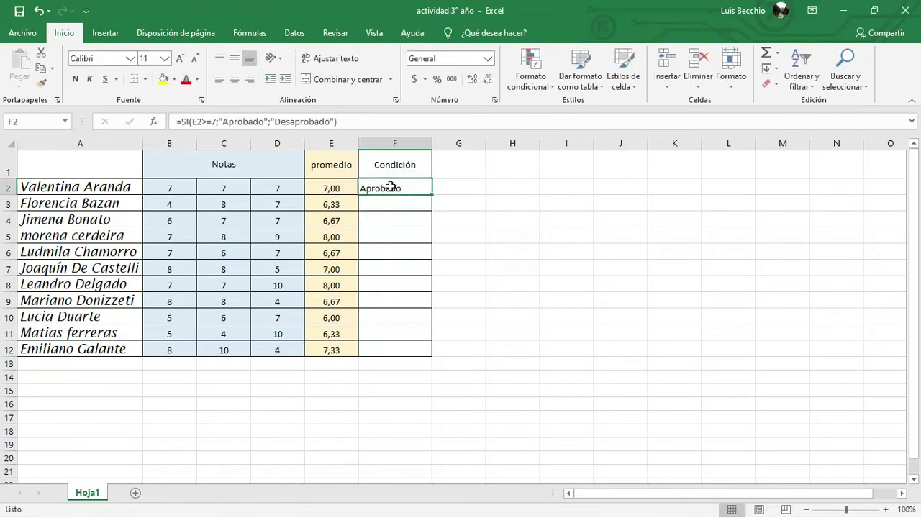
# Fill the SI formula from F2 down to F12 and check the formulas in F2 and F3
pyautogui.moveTo(432, 194)
pyautogui.mouseDown()
pyautogui.moveTo(433, 214)
pyautogui.moveTo(433, 192)
pyautogui.mouseUp()
pyautogui.moveTo(431, 195); pyautogui.dragTo(429, 357)
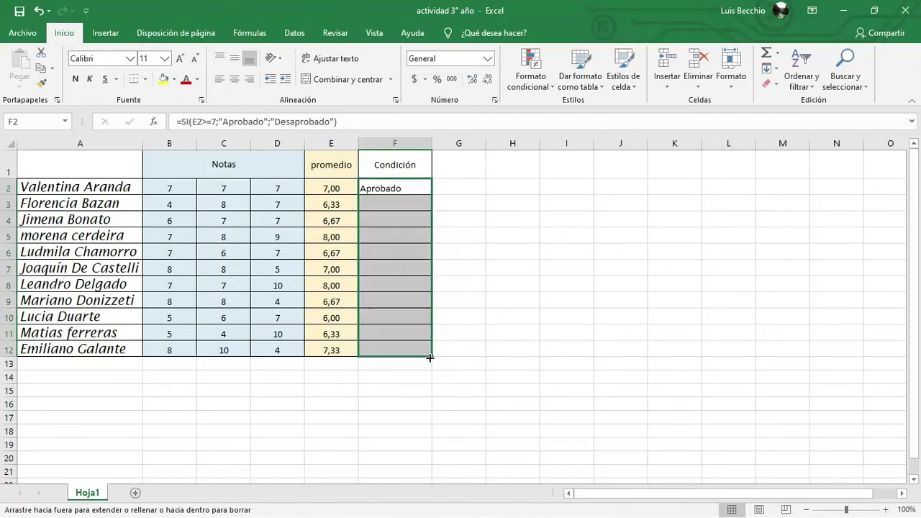
pyautogui.click(475, 243)
pyautogui.click(403, 190)
pyautogui.click(403, 205)
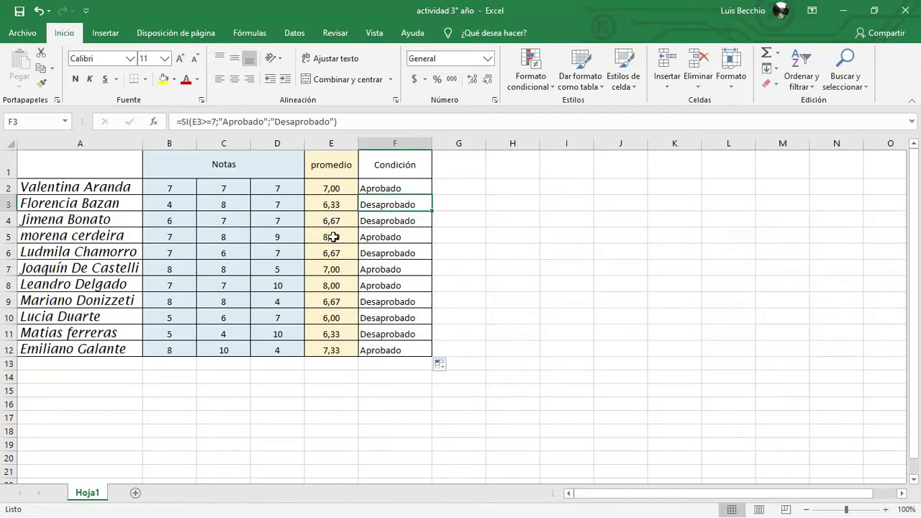
# Compare the averages in column E, from E2 to E12, with each student's result in the Condición column
pyautogui.click(342, 189)
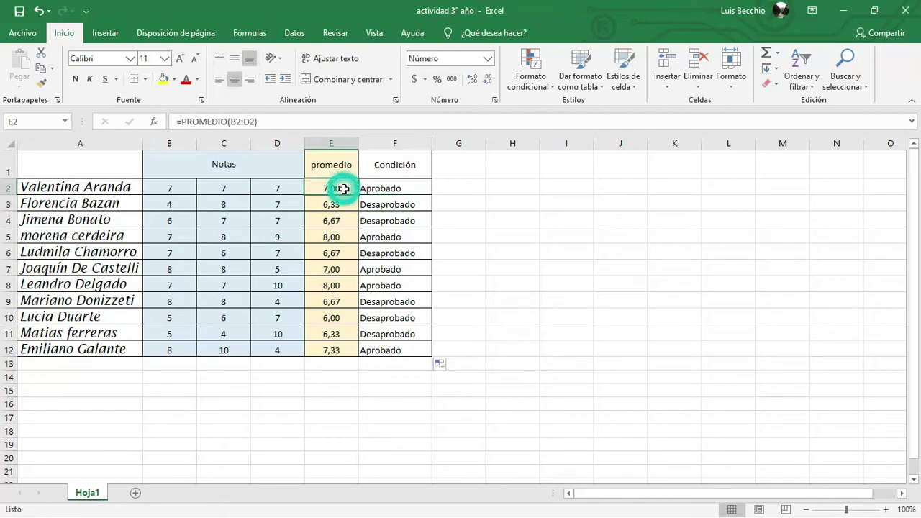
pyautogui.click(336, 237)
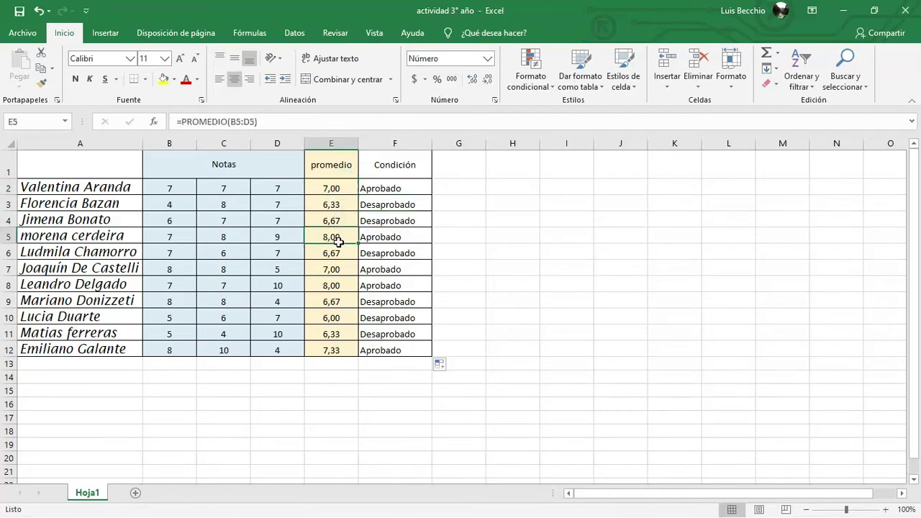
pyautogui.click(333, 268)
pyautogui.click(334, 285)
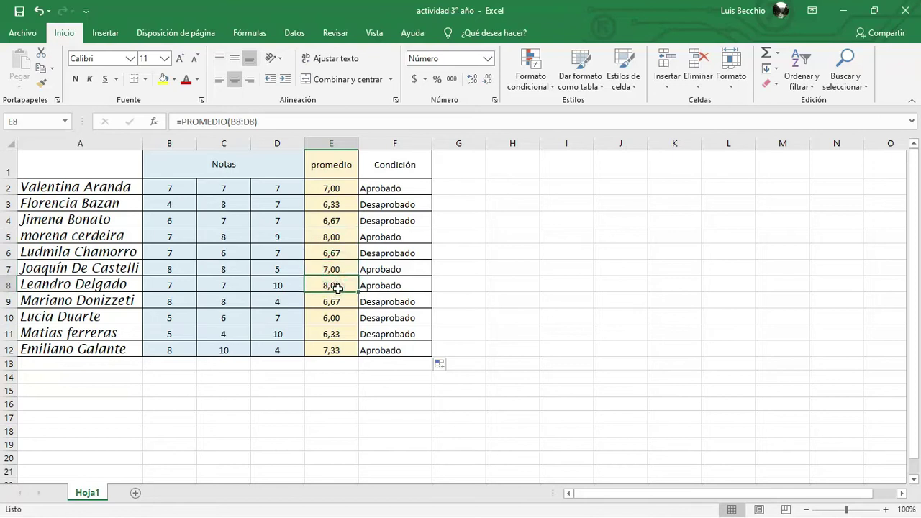
pyautogui.click(340, 303)
pyautogui.click(339, 316)
pyautogui.click(337, 332)
pyautogui.click(339, 347)
pyautogui.click(339, 333)
pyautogui.click(340, 316)
pyautogui.click(342, 302)
pyautogui.click(344, 287)
# Clear the Condición results from F2 to F12 and return to F2
pyautogui.moveTo(394, 188); pyautogui.dragTo(391, 349)
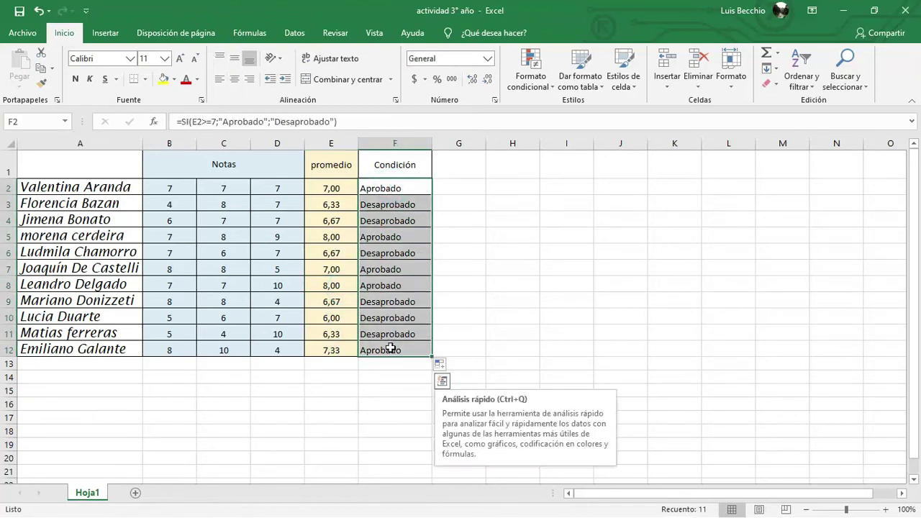
pyautogui.press('Delete')
pyautogui.click(391, 190)
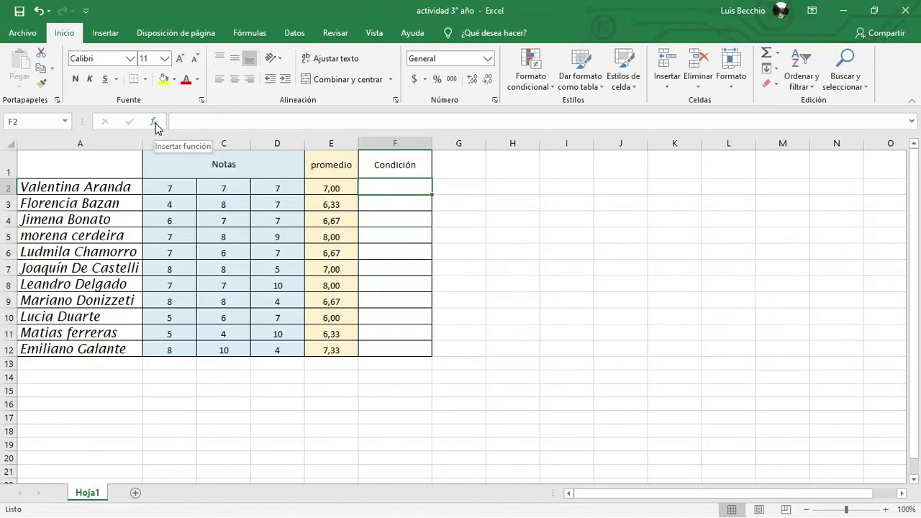
pyautogui.click(390, 188)
pyautogui.click(391, 189)
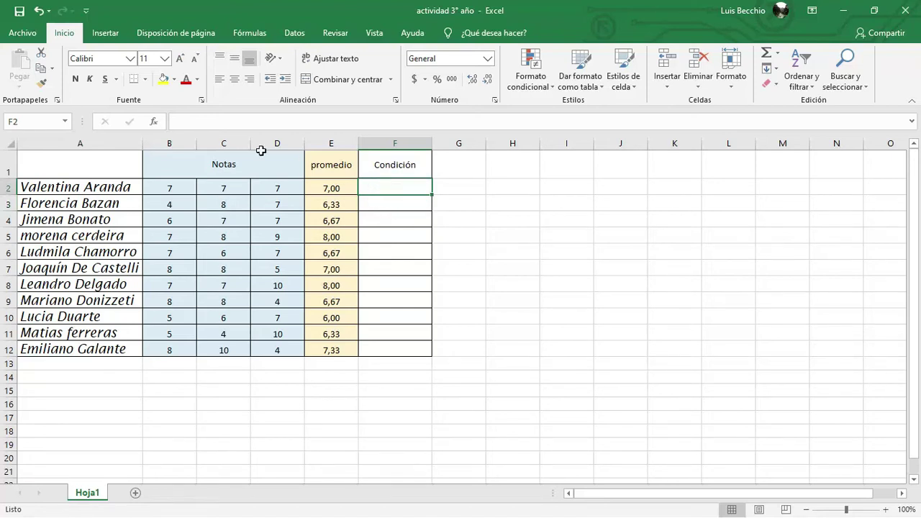
# Search the function inserter for "funcion si" and insert the SI function in F2
pyautogui.click(155, 126)
pyautogui.click(541, 213)
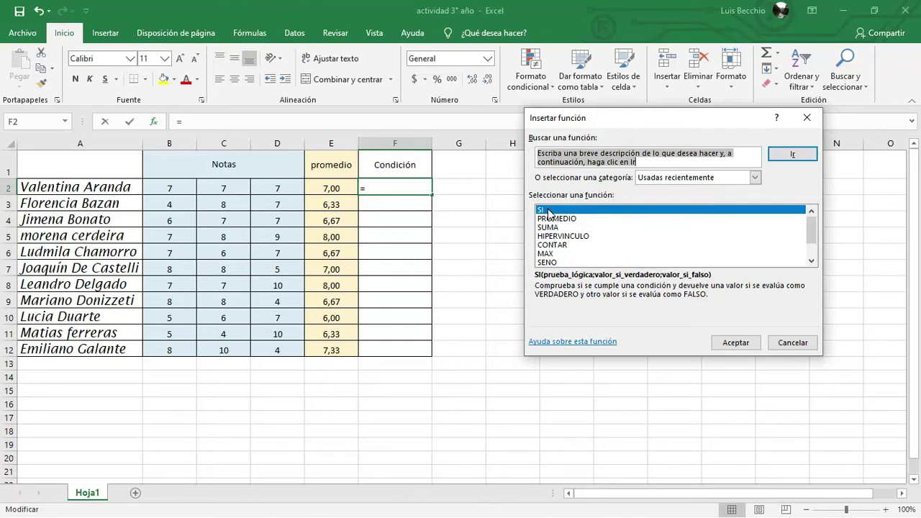
pyautogui.moveTo(636, 162); pyautogui.dragTo(537, 157)
pyautogui.write('funcion si')
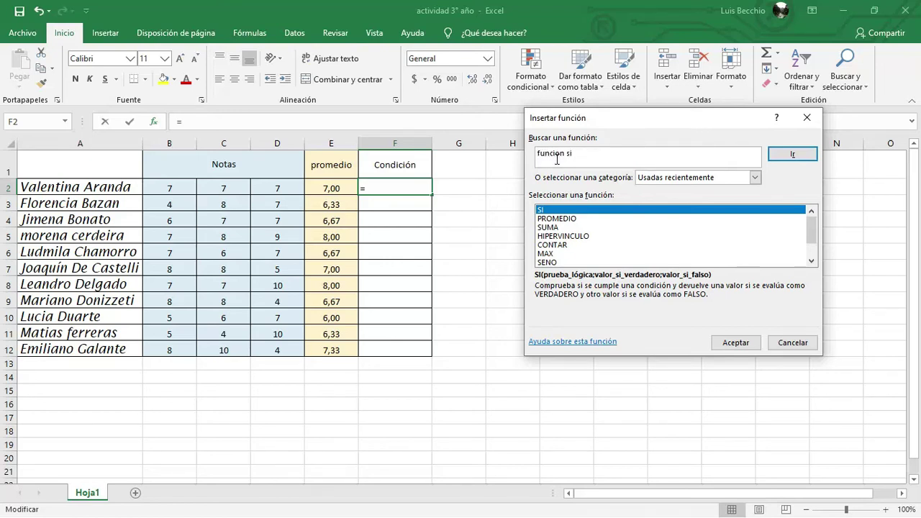
pyautogui.click(791, 154)
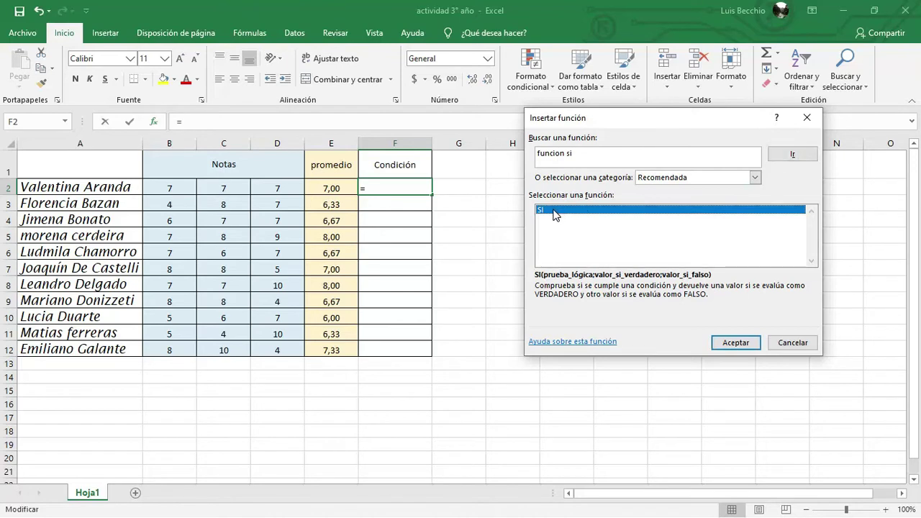
pyautogui.click(735, 342)
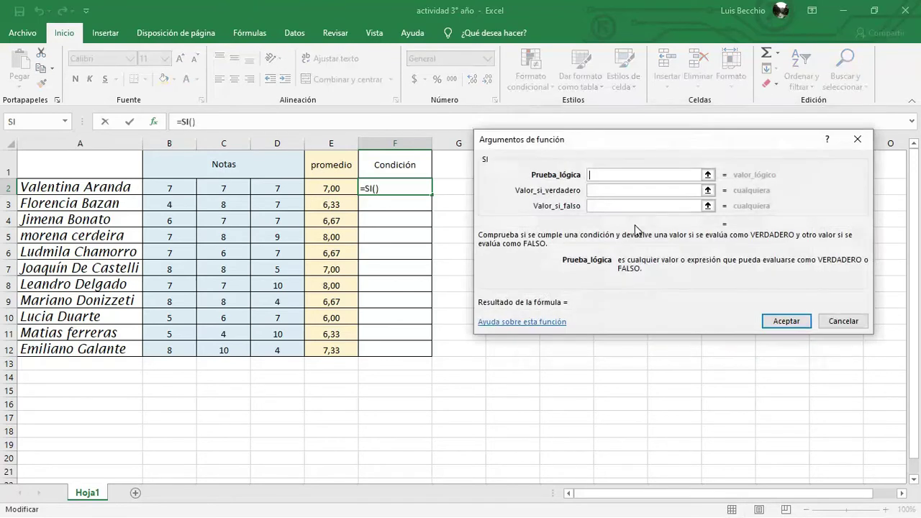
# Move the function arguments dialog clear of the table and set Prueba_lógica to E2>=7
pyautogui.moveTo(643, 142); pyautogui.dragTo(633, 149)
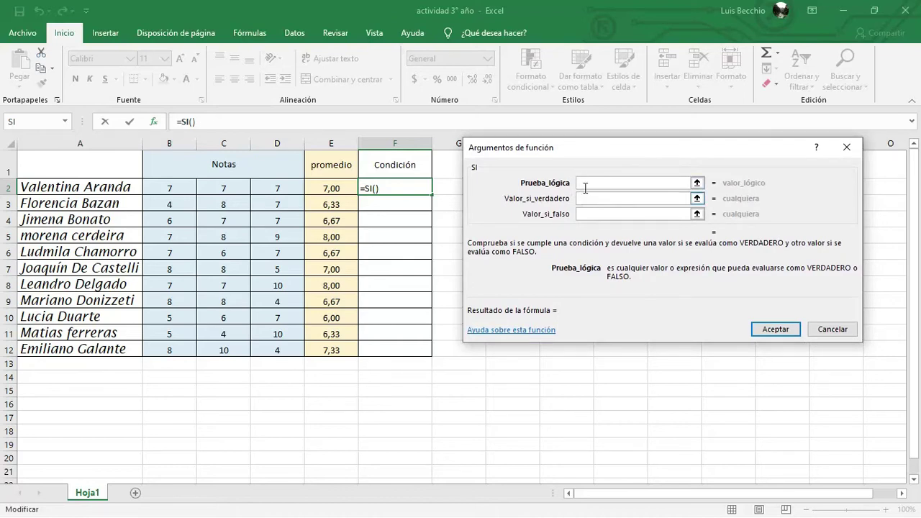
pyautogui.click(584, 184)
pyautogui.click(582, 197)
pyautogui.click(582, 213)
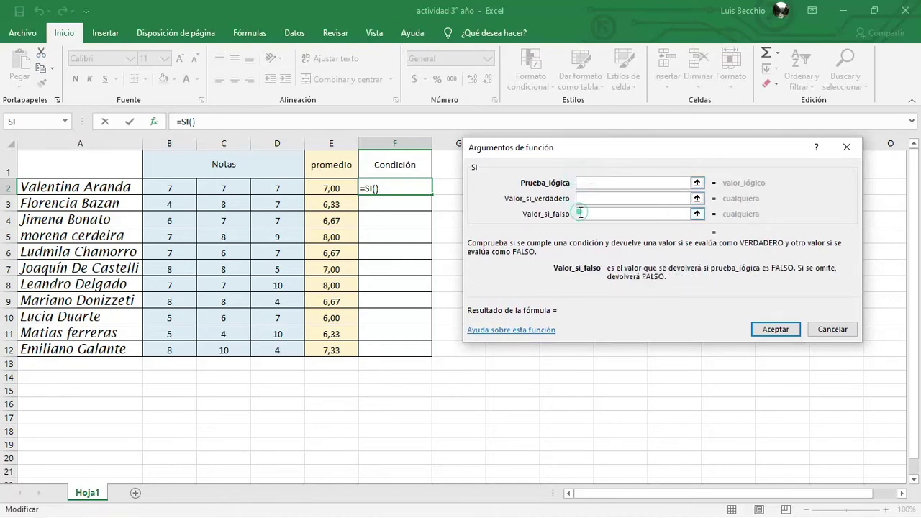
pyautogui.click(583, 183)
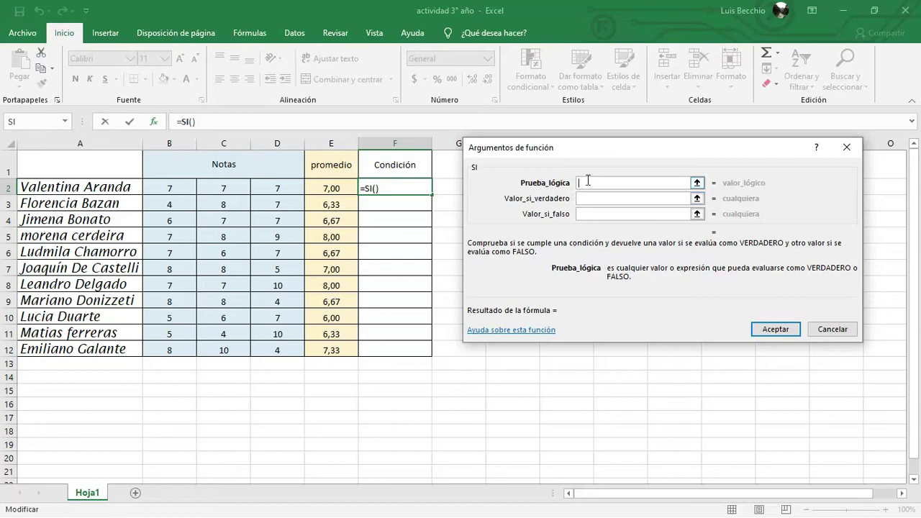
pyautogui.moveTo(597, 154); pyautogui.dragTo(635, 152)
pyautogui.click(620, 181)
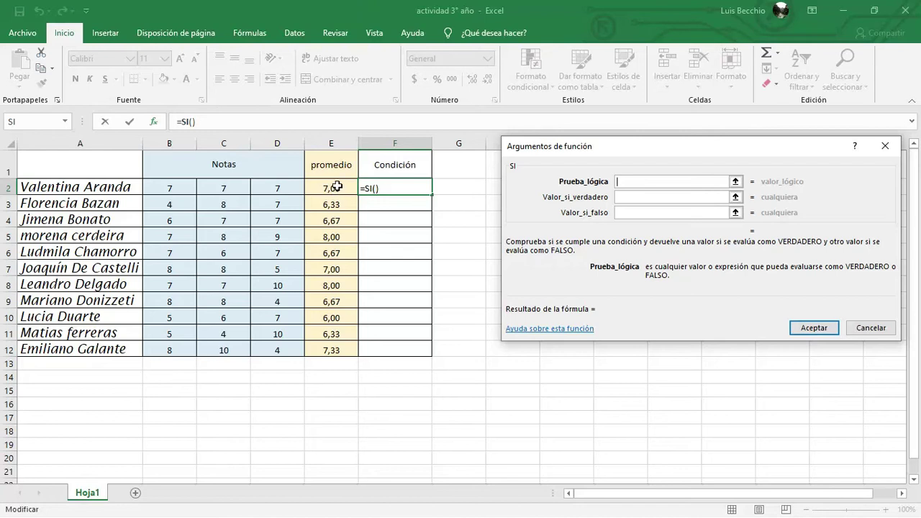
pyautogui.click(630, 180)
pyautogui.click(329, 189)
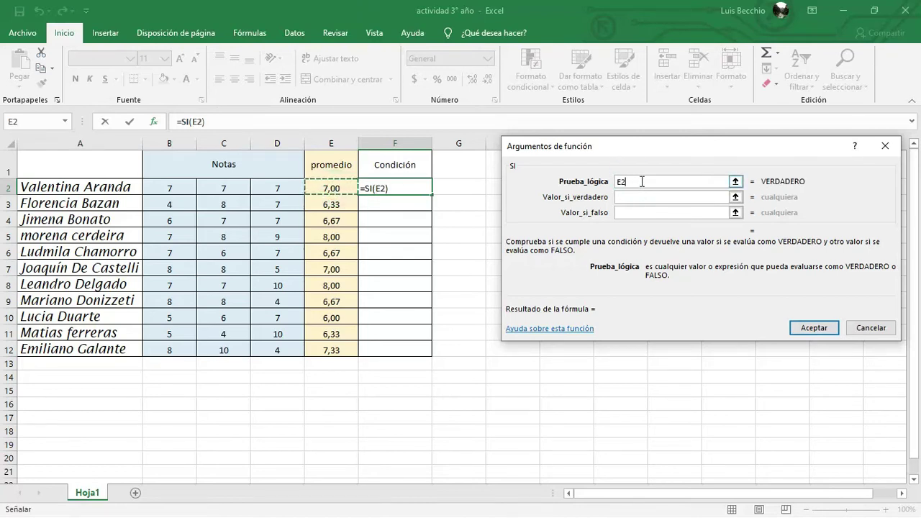
pyautogui.write('>')
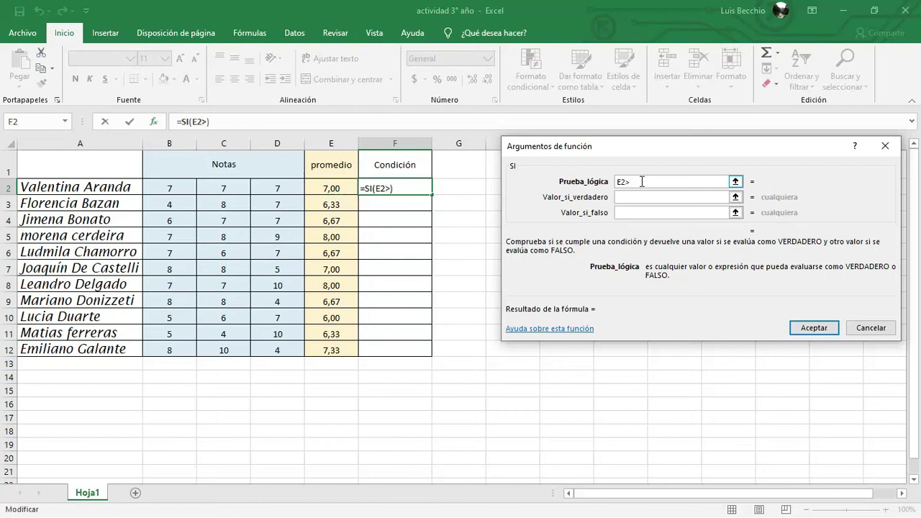
pyautogui.write('7')
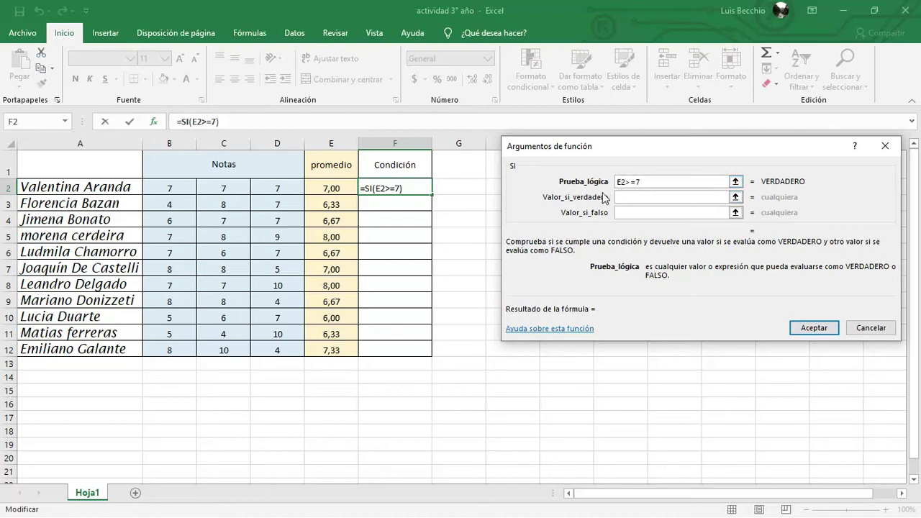
# Set Valor_si_verdadero to "Aprobado" and Valor_si_falso to "Desaprobado", and accept the SI function
pyautogui.click(621, 197)
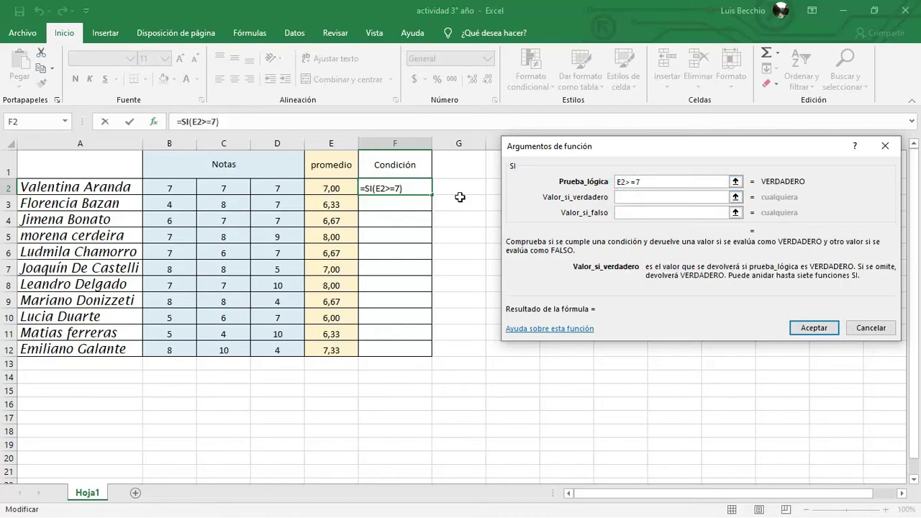
pyautogui.write('"')
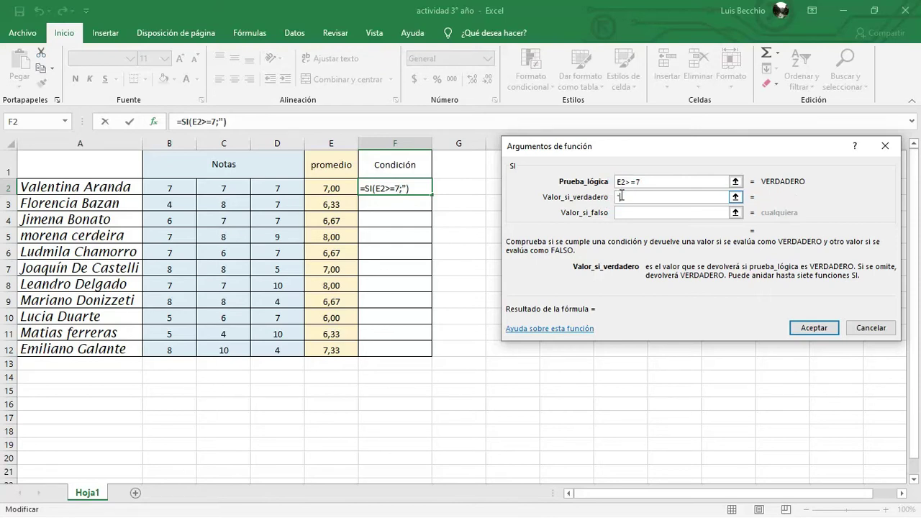
pyautogui.write('Aprobado')
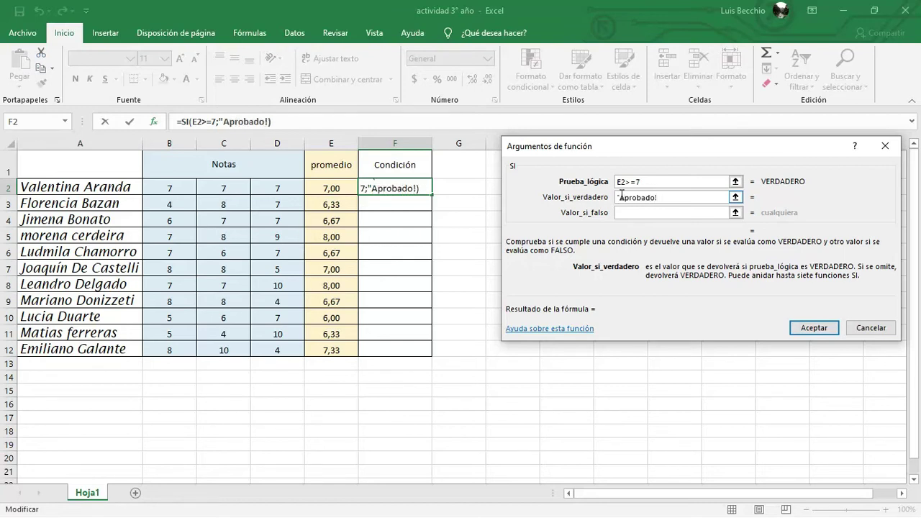
pyautogui.write('"')
pyautogui.click(624, 211)
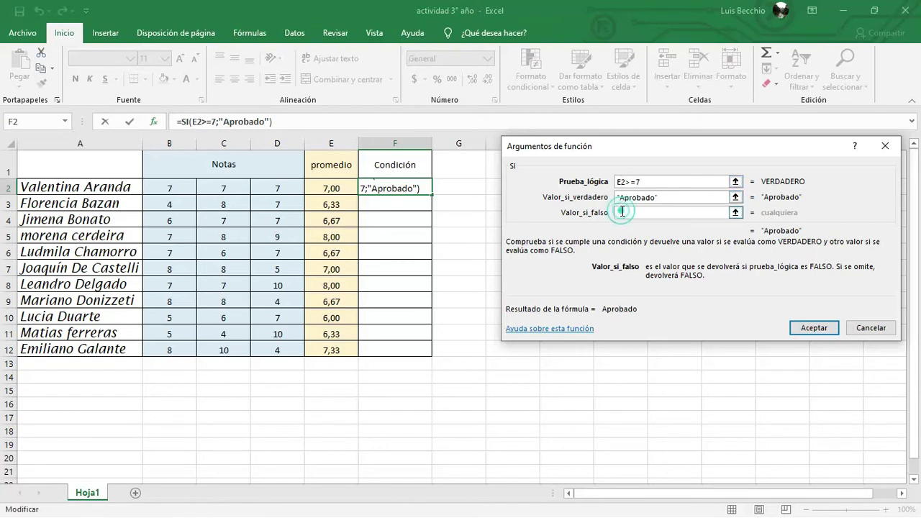
pyautogui.write('"')
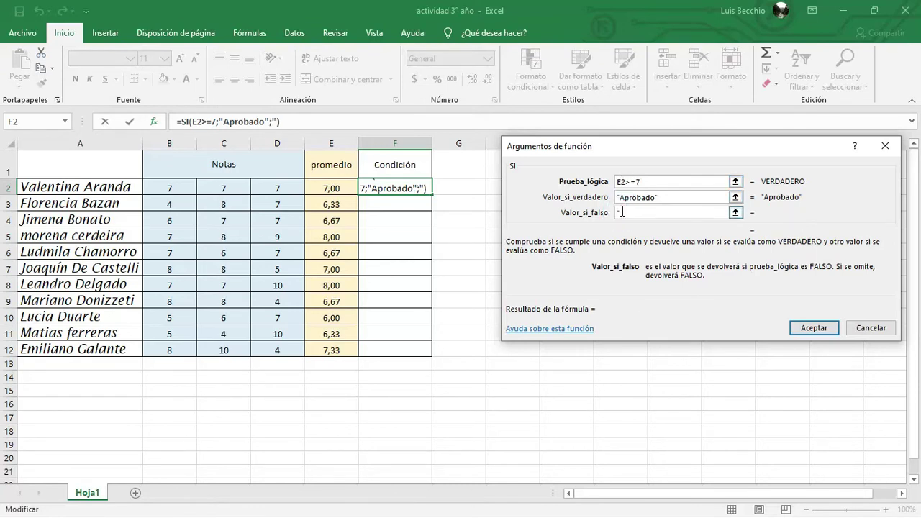
pyautogui.write('Desapr')
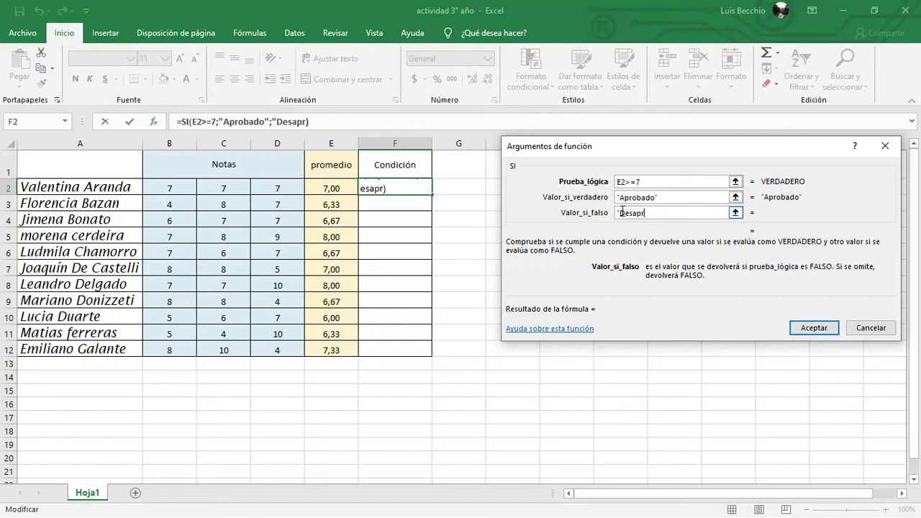
pyautogui.write('obado"')
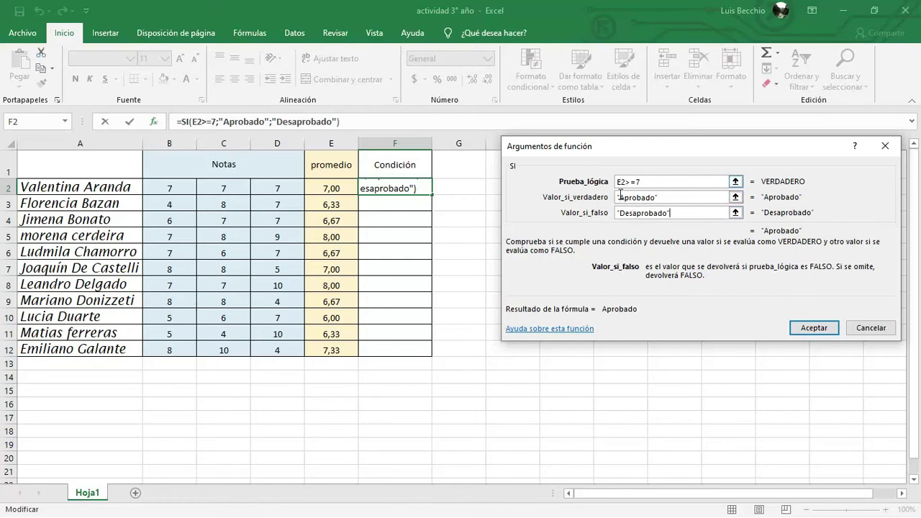
pyautogui.click(807, 329)
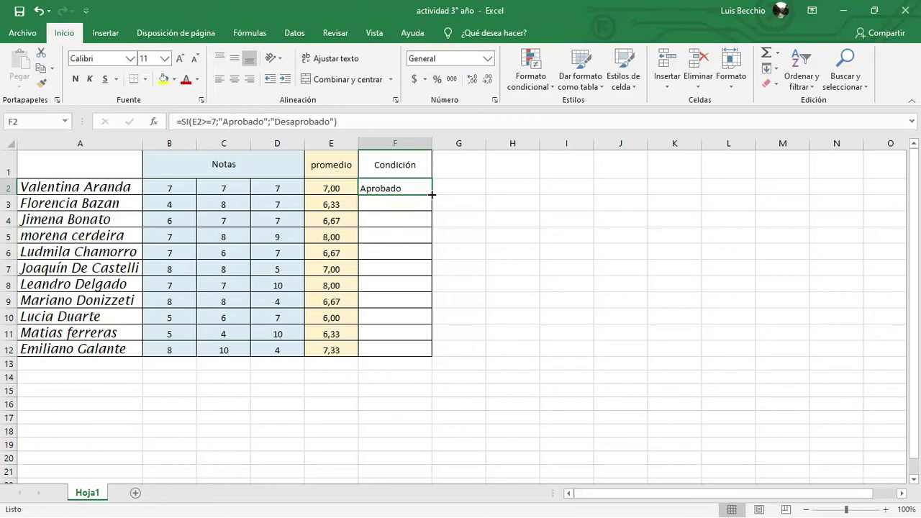
# Fill the SI formula from F2 down to F12 for all students and check individual results
pyautogui.moveTo(431, 194); pyautogui.dragTo(432, 353)
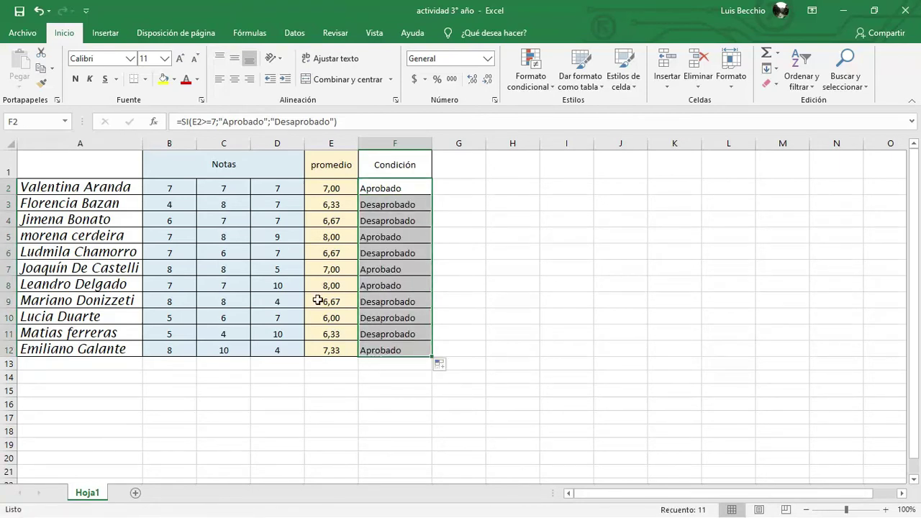
pyautogui.click(388, 205)
pyautogui.click(386, 221)
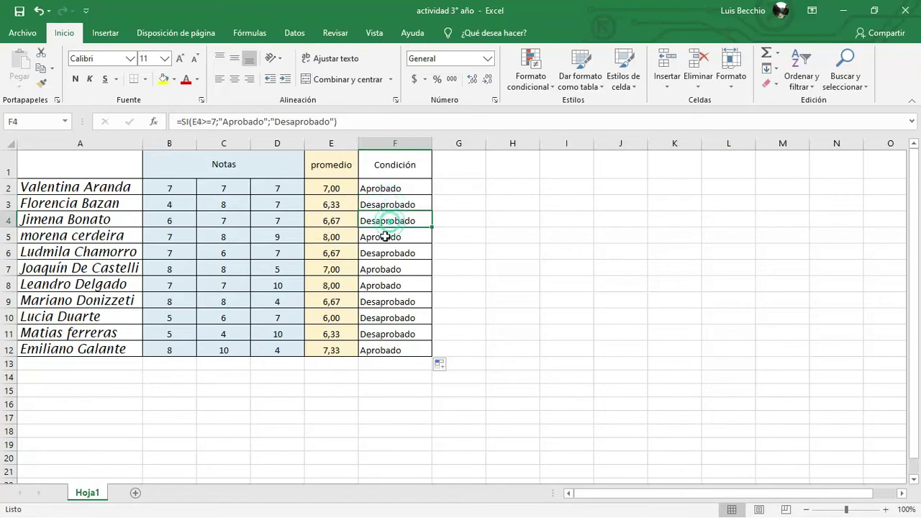
pyautogui.click(386, 239)
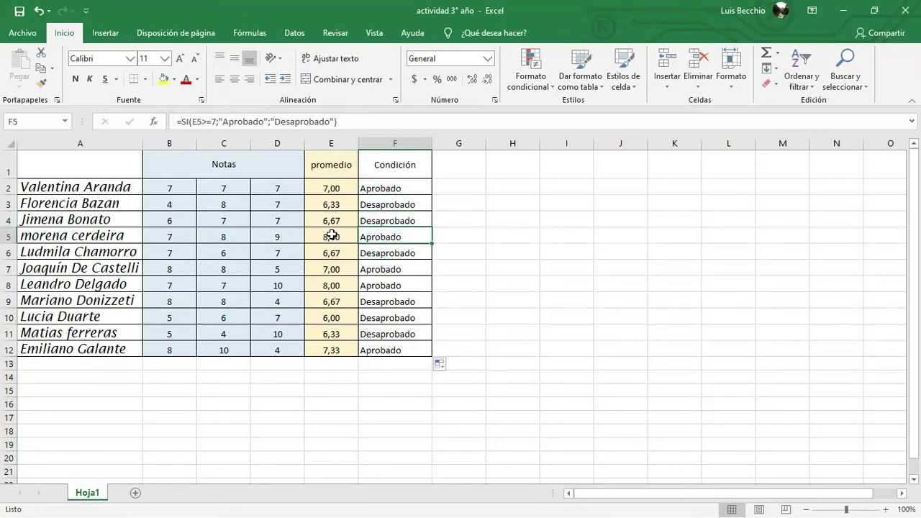
pyautogui.click(385, 270)
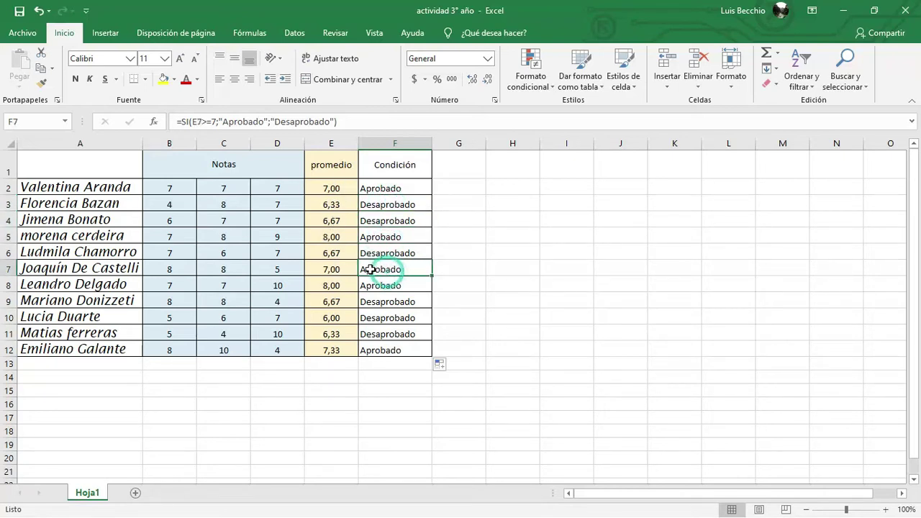
pyautogui.click(386, 252)
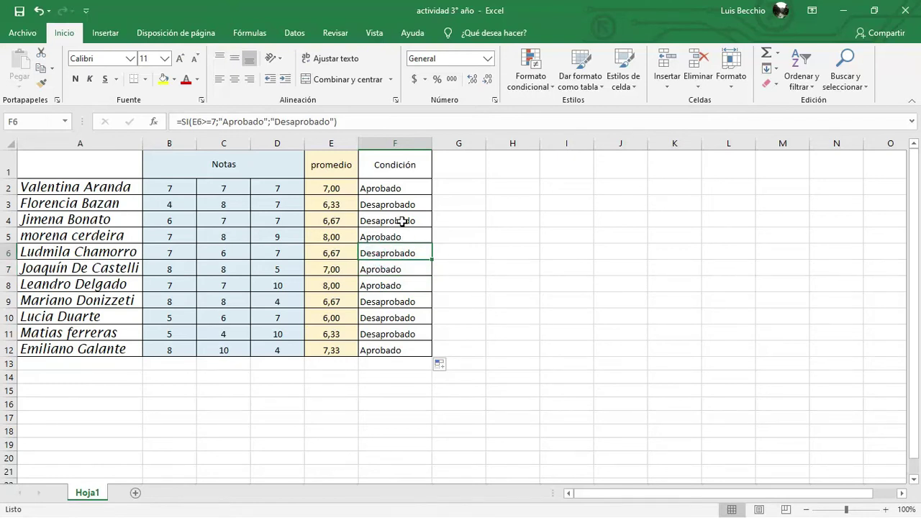
pyautogui.moveTo(396, 188); pyautogui.dragTo(390, 350)
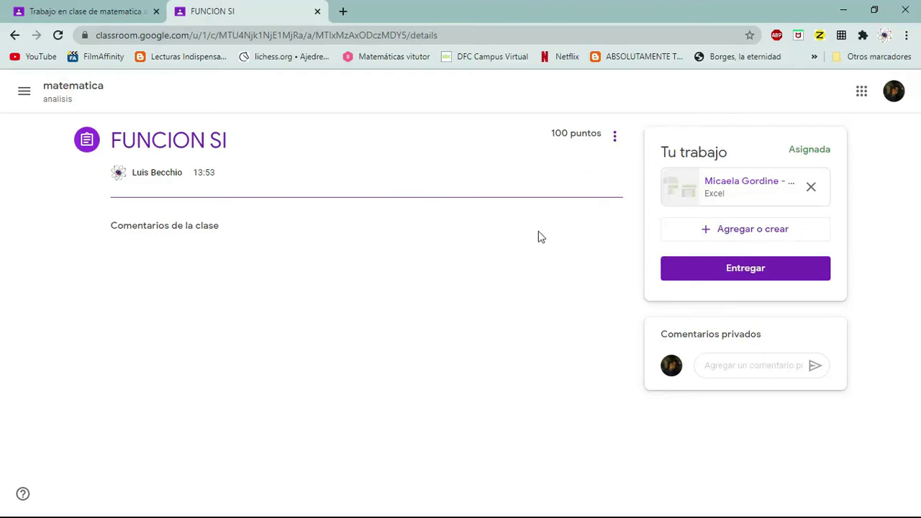
# In Google Classroom, open the Excel attachment of the FUNCION SI assignment and look through the example, Ejercicio 1 and Ejercicio 2
pyautogui.click(740, 189)
pyautogui.scroll(-5, 455, 306)
pyautogui.scroll(-3, 455, 306)
pyautogui.scroll(8, 454, 302)
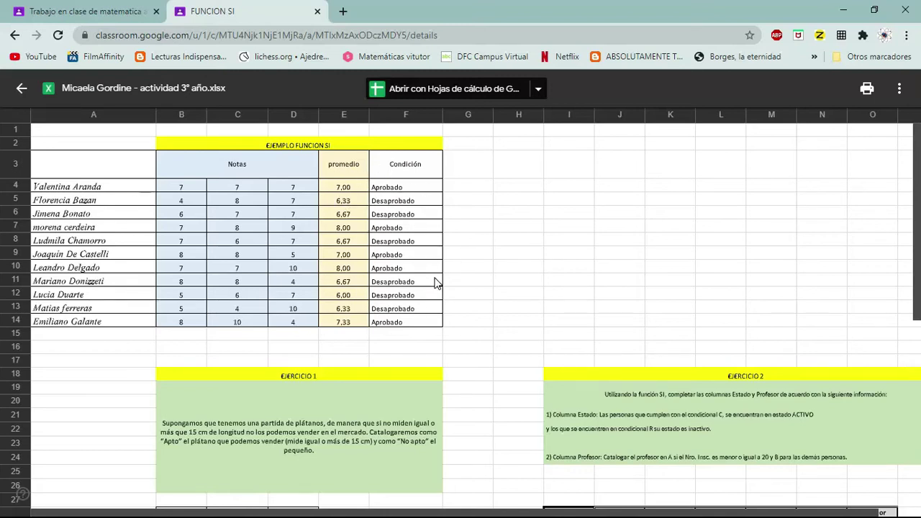
pyautogui.scroll(-1, 438, 283)
pyautogui.scroll(-3, 438, 284)
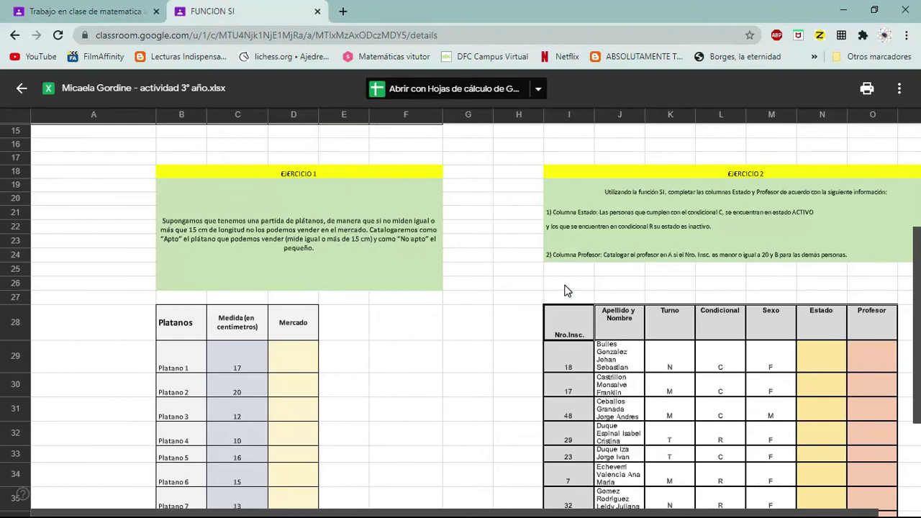
# Open the Excel attachment in Google Sheets and look over the SI example and the two exercises
pyautogui.scroll(-1, 452, 348)
pyautogui.scroll(-2, 452, 348)
pyautogui.scroll(6, 451, 348)
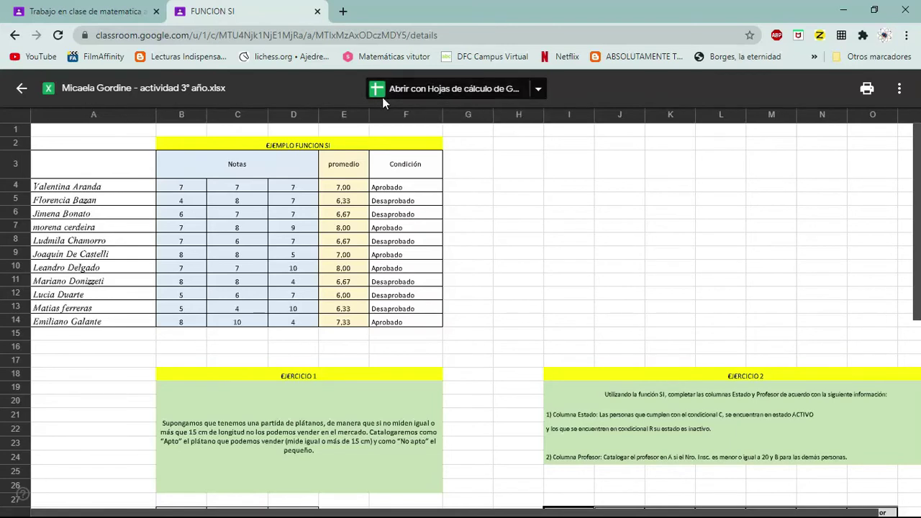
pyautogui.click(449, 89)
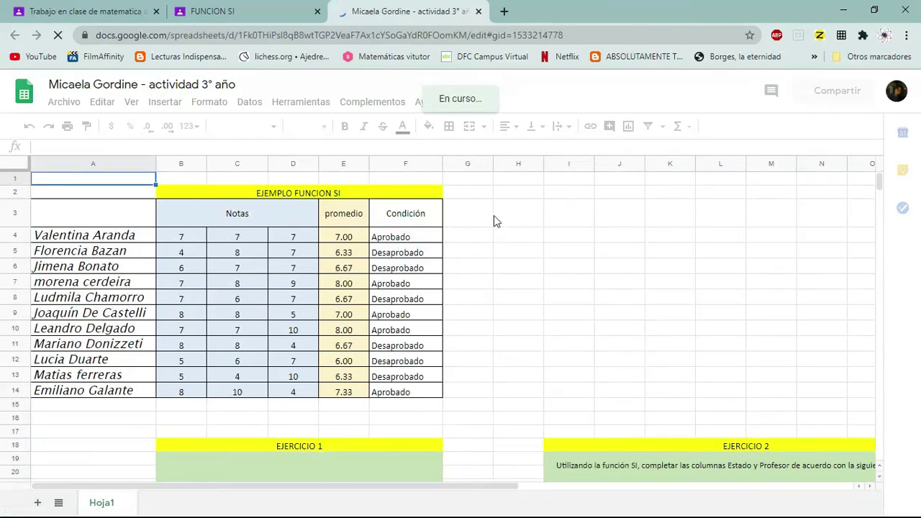
pyautogui.click(403, 237)
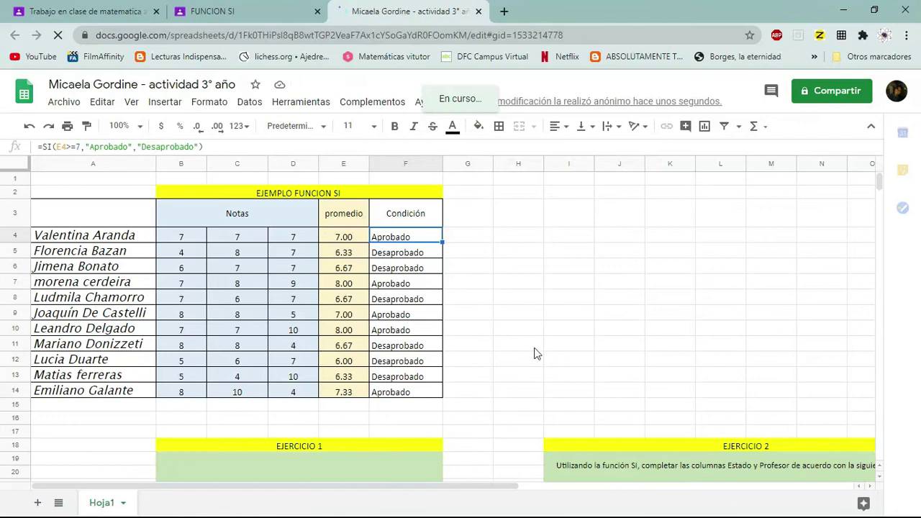
pyautogui.scroll(-5, 498, 320)
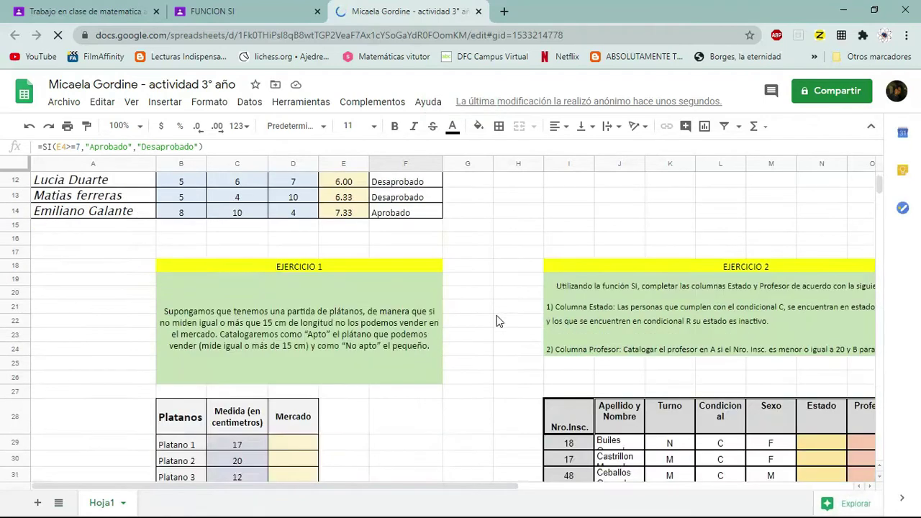
pyautogui.scroll(5, 497, 321)
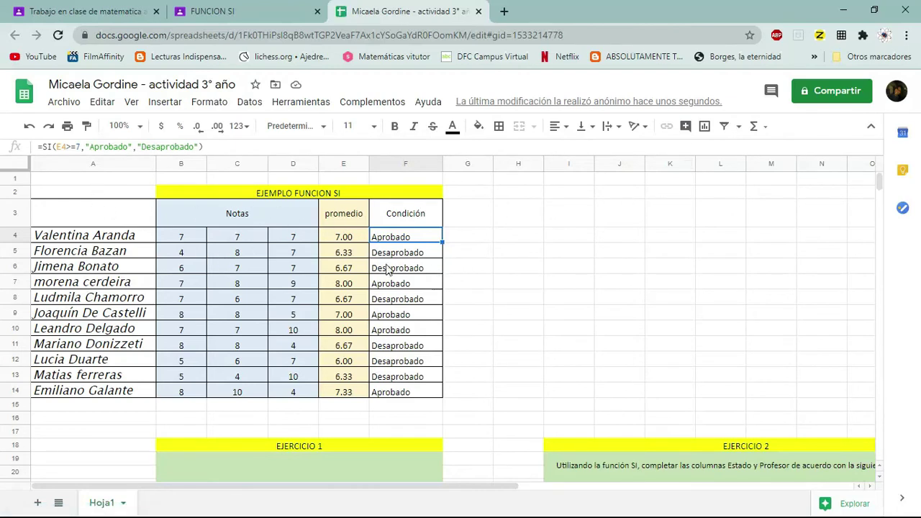
# Examine the PROMEDIO formulas in column E and the SI formulas in column F for the first two students
pyautogui.click(351, 239)
pyautogui.click(352, 255)
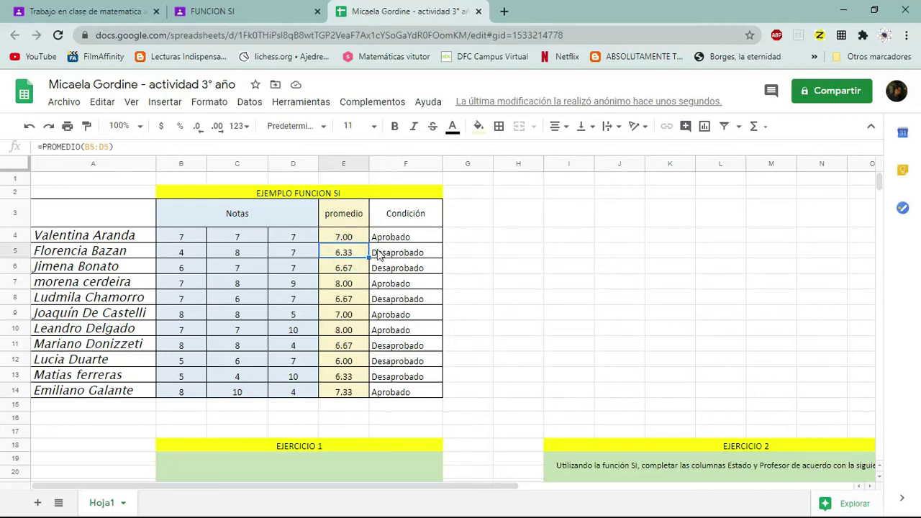
pyautogui.click(349, 240)
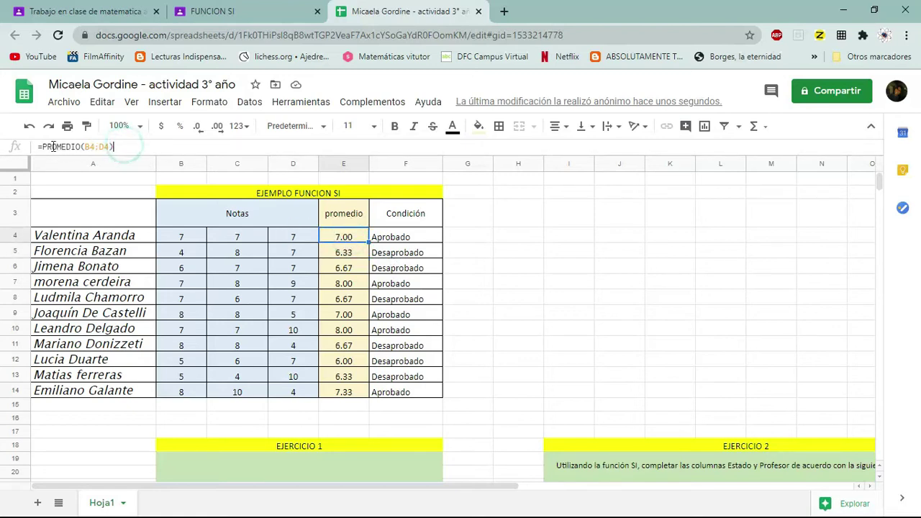
pyautogui.moveTo(119, 146); pyautogui.dragTo(38, 147)
pyautogui.click(127, 147)
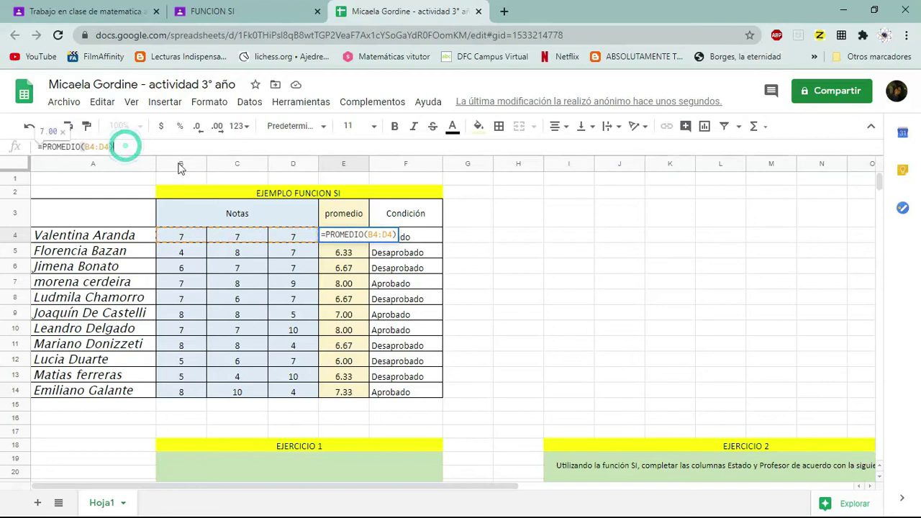
pyautogui.click(495, 237)
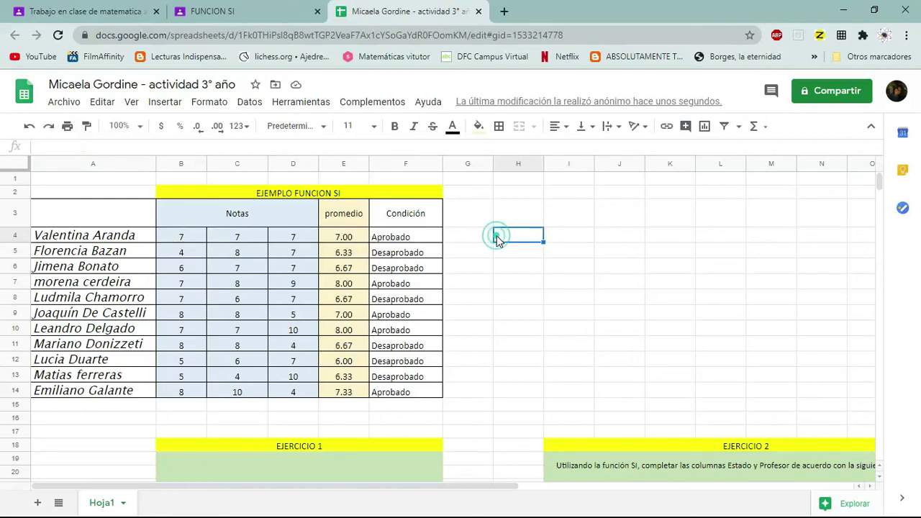
pyautogui.click(346, 238)
pyautogui.click(406, 239)
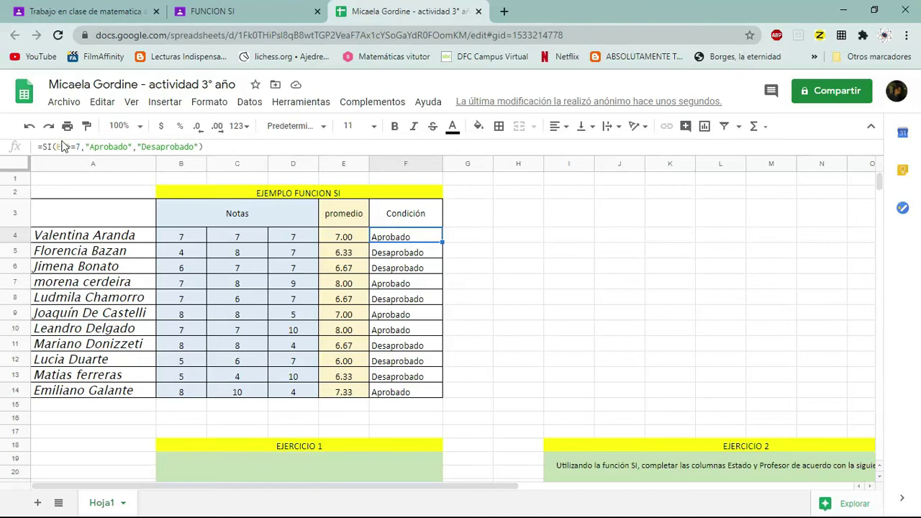
pyautogui.click(394, 256)
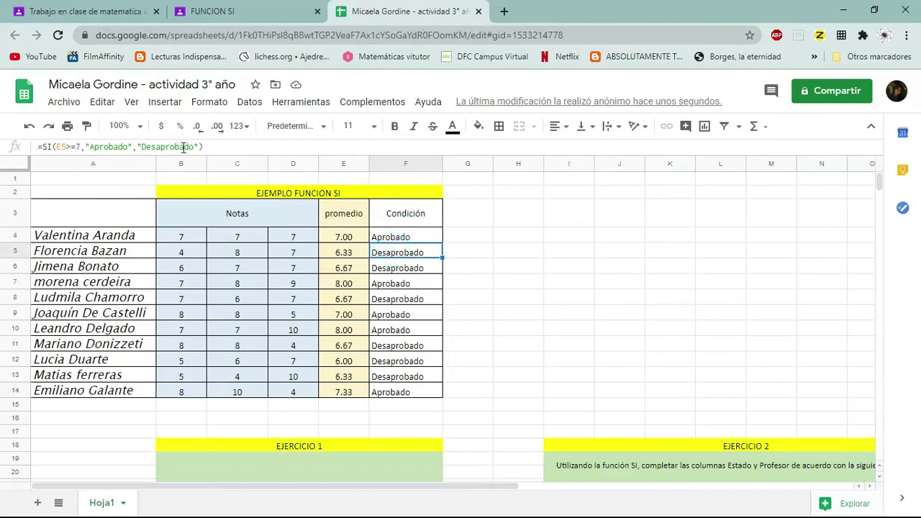
pyautogui.click(410, 237)
pyautogui.click(352, 242)
pyautogui.click(352, 242)
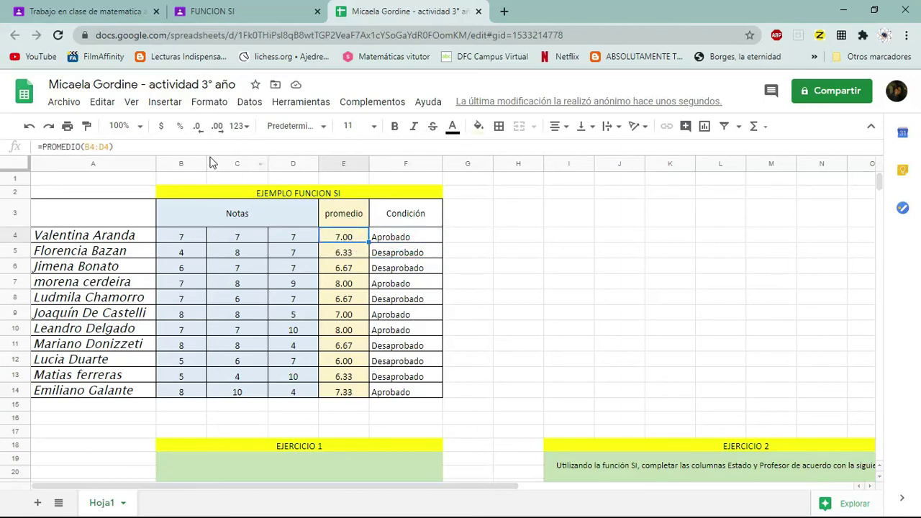
pyautogui.click(405, 238)
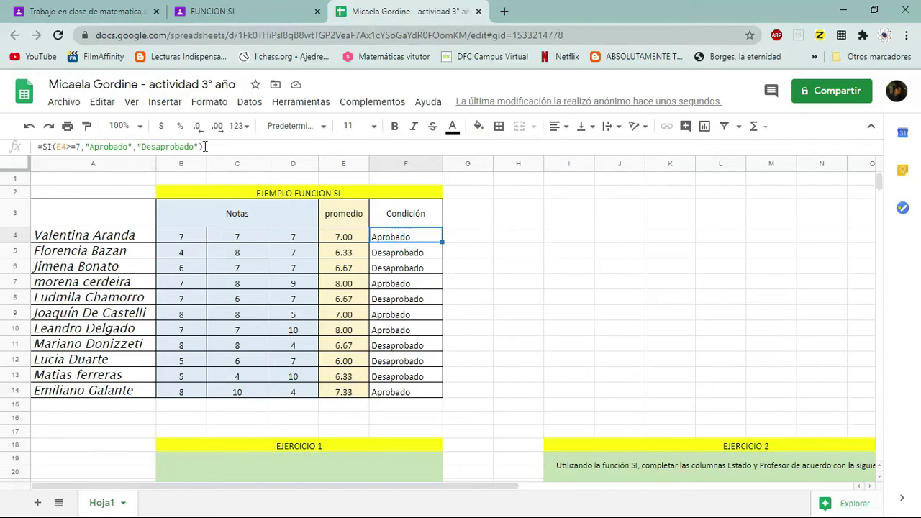
# Clear the promedio and Condición results in E4:F14
pyautogui.click(341, 241)
pyautogui.moveTo(341, 241); pyautogui.dragTo(401, 397)
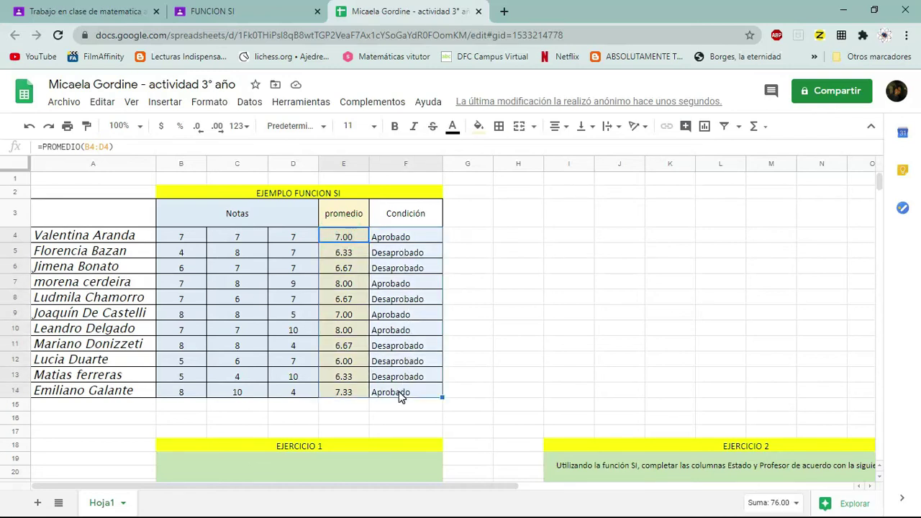
pyautogui.press('Delete')
# Insert the PROMEDIO function in E4 to average the first student's notes in B4:D4
pyautogui.click(351, 236)
pyautogui.click(351, 238)
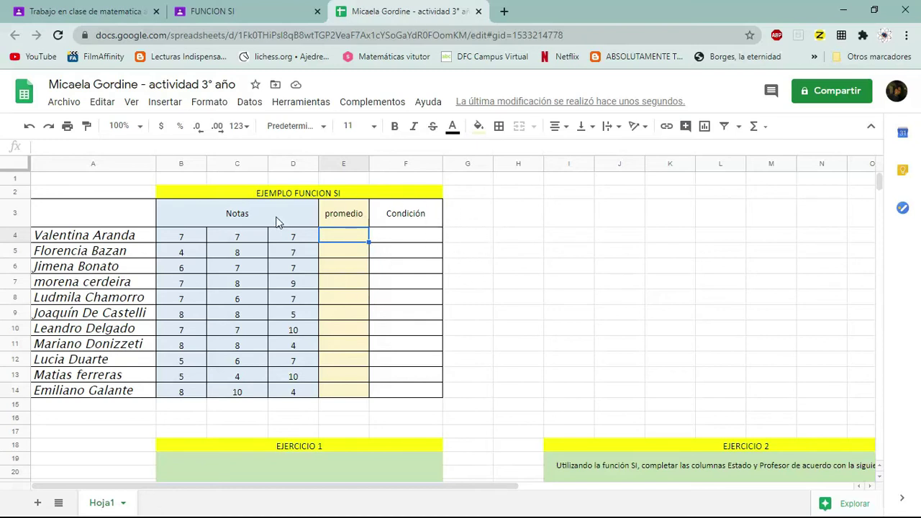
pyautogui.click(764, 131)
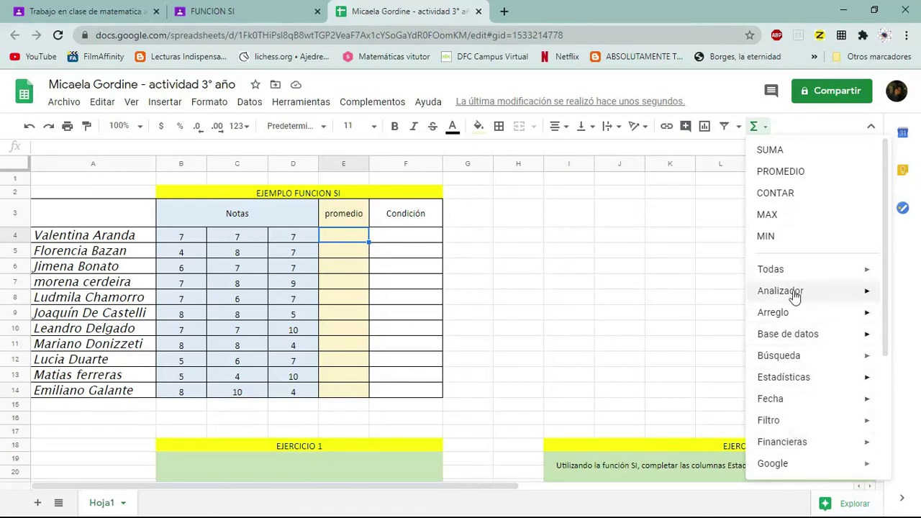
pyautogui.click(787, 172)
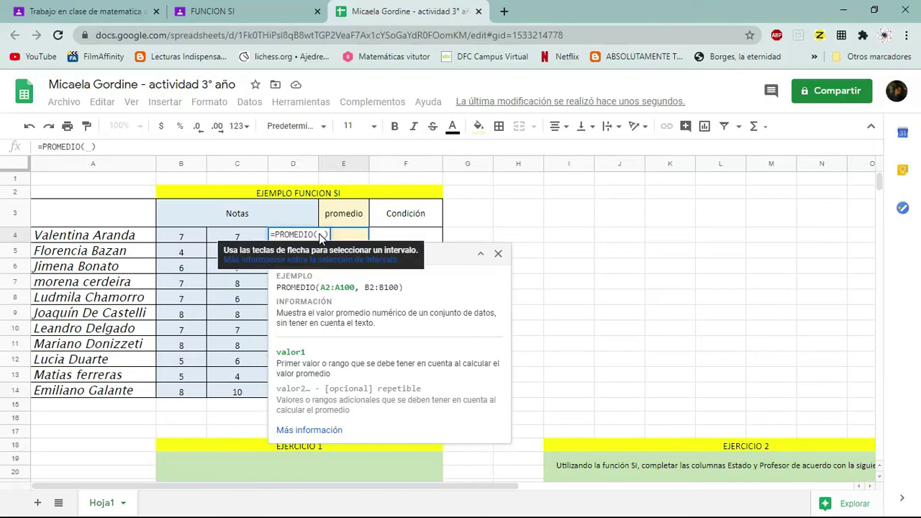
pyautogui.click(179, 236)
pyautogui.moveTo(180, 236); pyautogui.dragTo(290, 238)
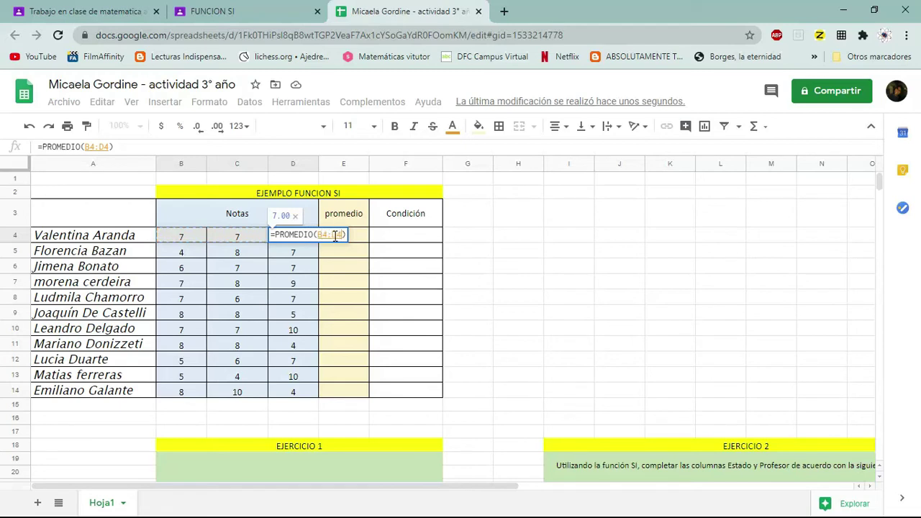
pyautogui.press('Return')
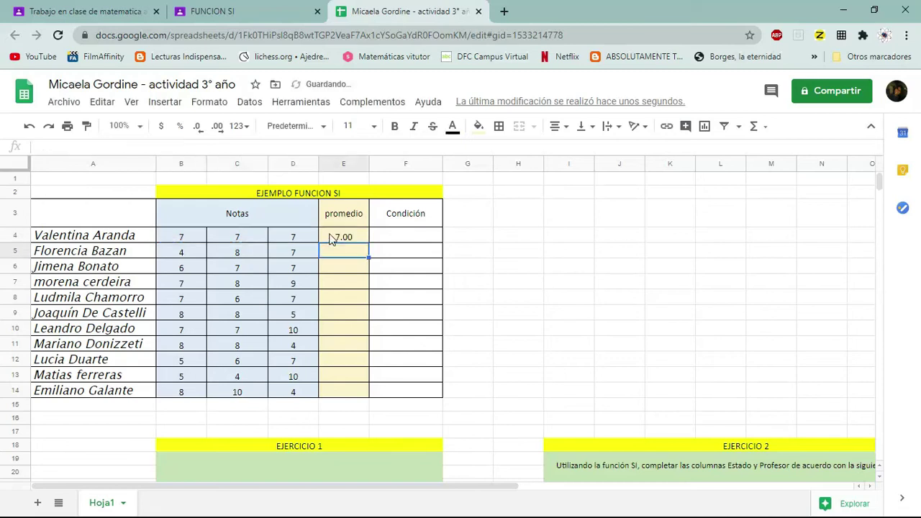
# Change the first student's second note in C4 to 10 and check the average in E4
pyautogui.click(346, 238)
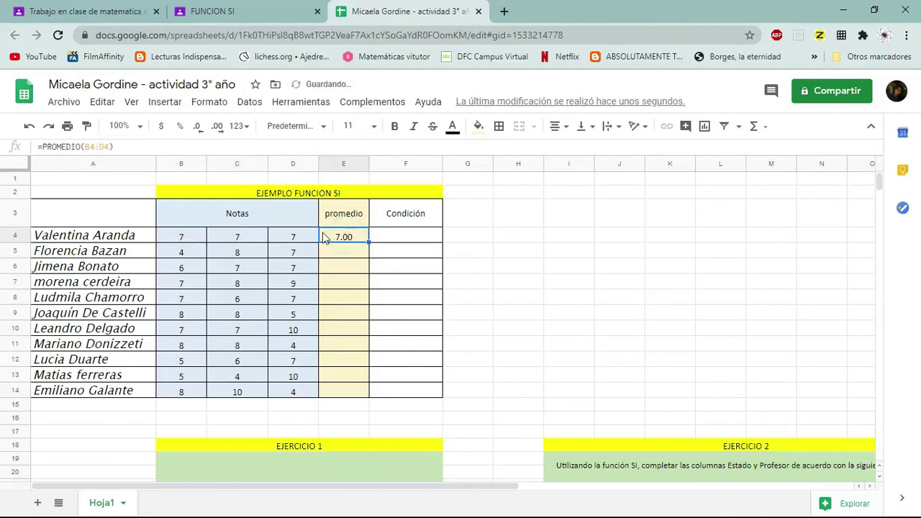
pyautogui.click(248, 238)
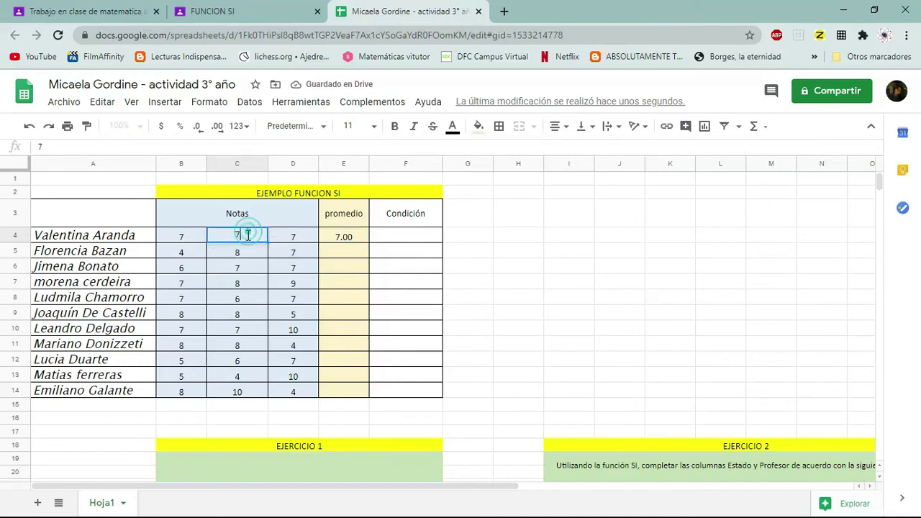
pyautogui.write('10')
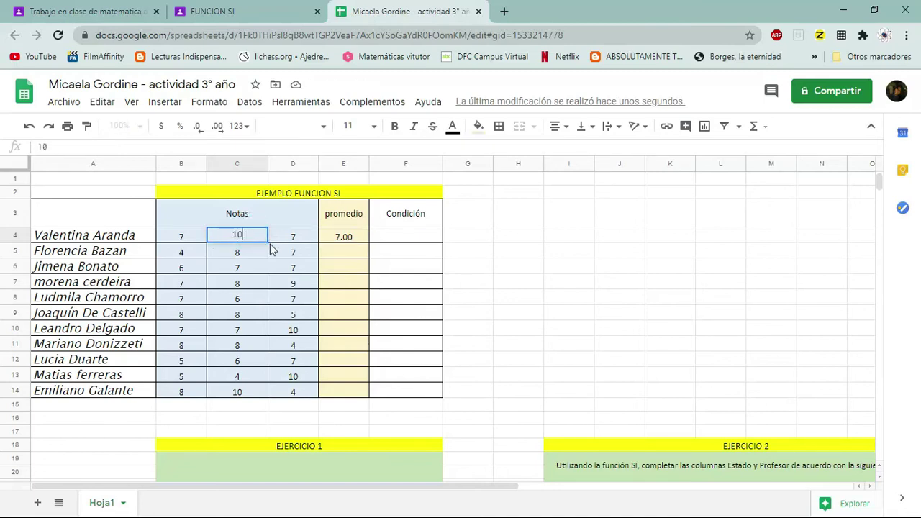
pyautogui.press('Return')
pyautogui.click(349, 238)
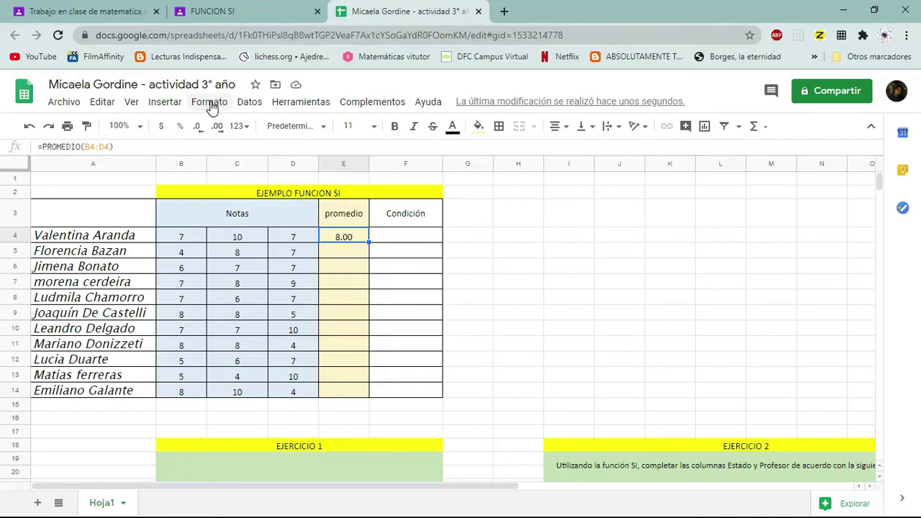
# Apply the custom number format 0.00 to the average in E4, trying format 0 before choosing it
pyautogui.rightClick(344, 242)
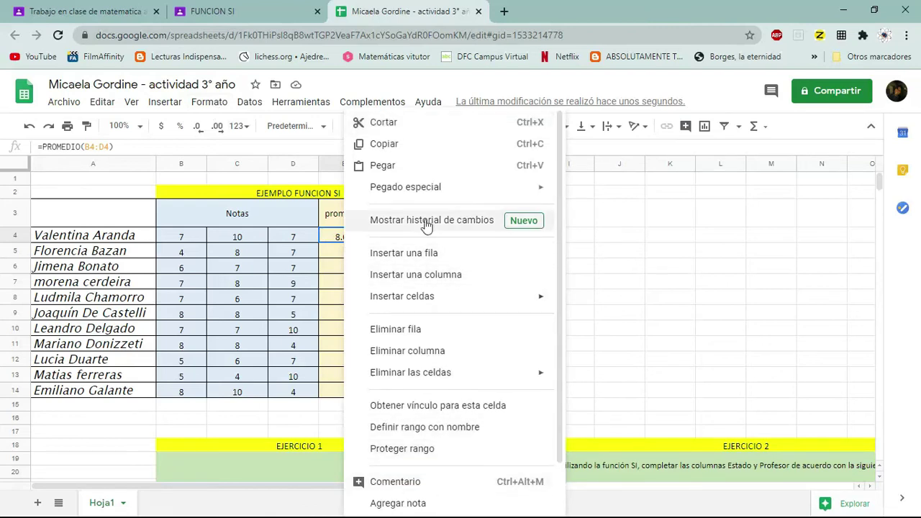
pyautogui.click(602, 253)
pyautogui.click(344, 237)
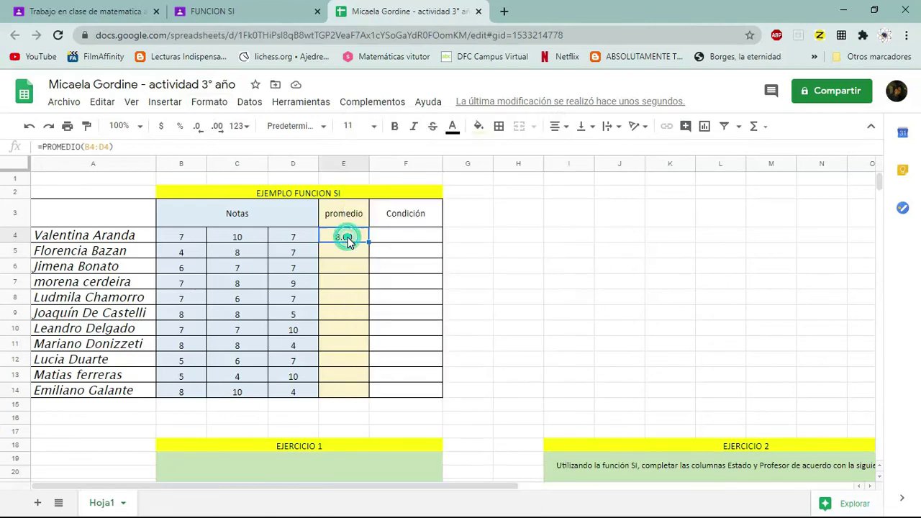
pyautogui.click(209, 106)
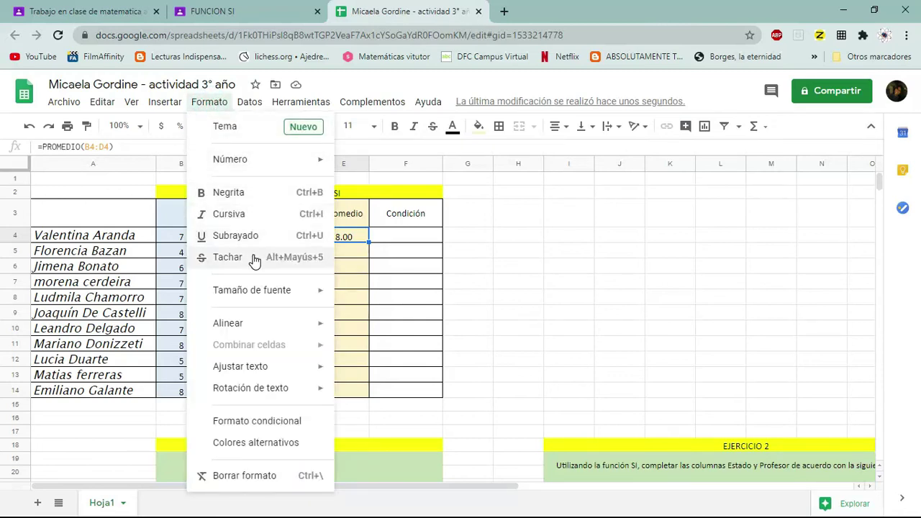
pyautogui.moveTo(269, 170)
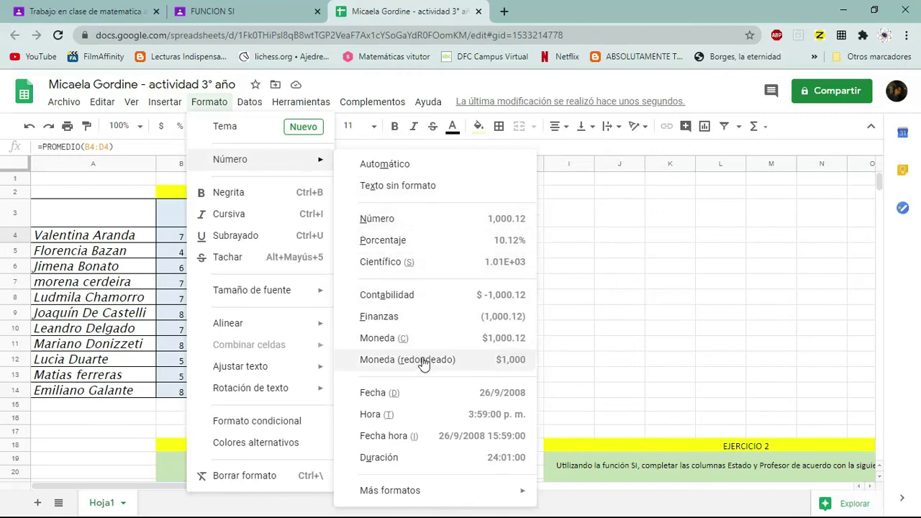
pyautogui.moveTo(467, 498)
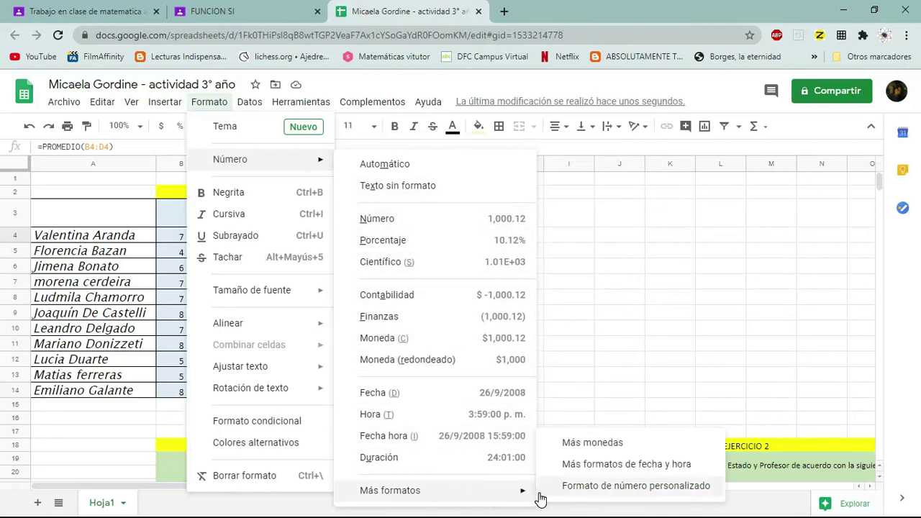
pyautogui.click(619, 487)
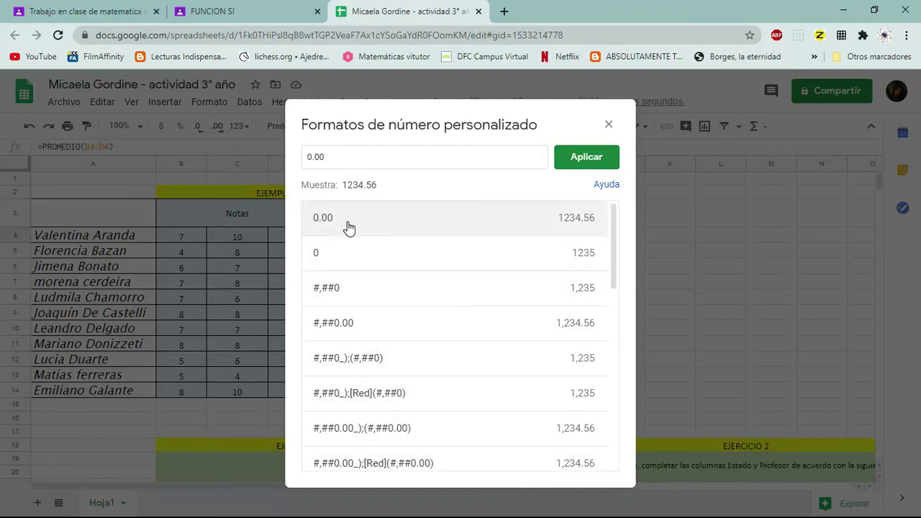
pyautogui.click(328, 259)
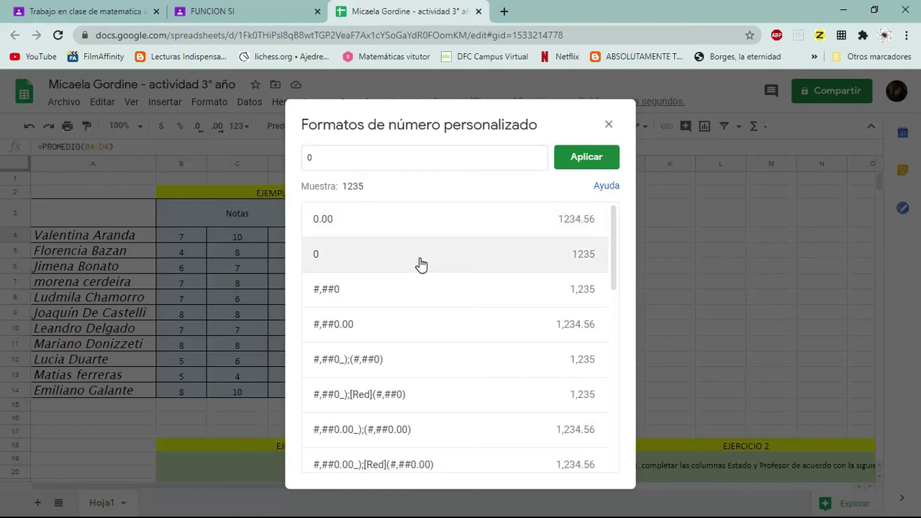
pyautogui.click(435, 231)
pyautogui.click(572, 161)
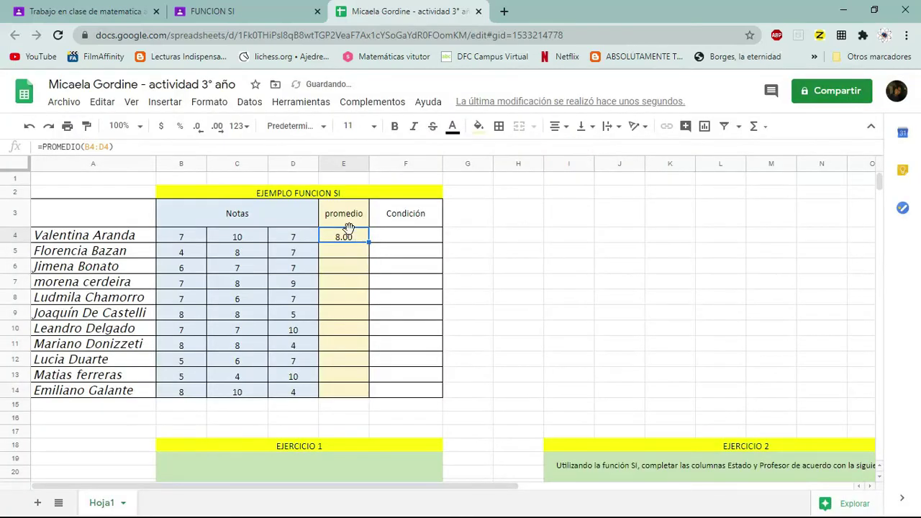
# Fill the PROMEDIO formula from E4 down to E14 for all students and check individual cells
pyautogui.click(341, 235)
pyautogui.moveTo(368, 242); pyautogui.dragTo(366, 391)
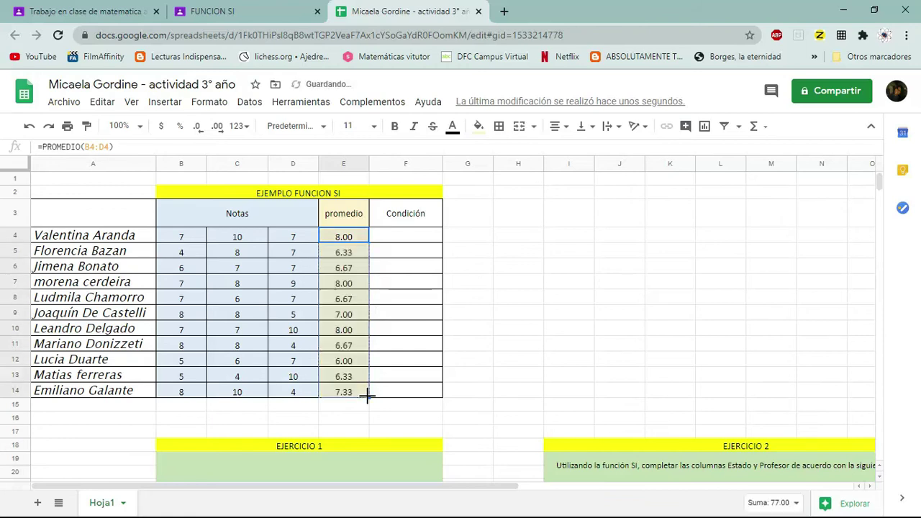
pyautogui.click(349, 284)
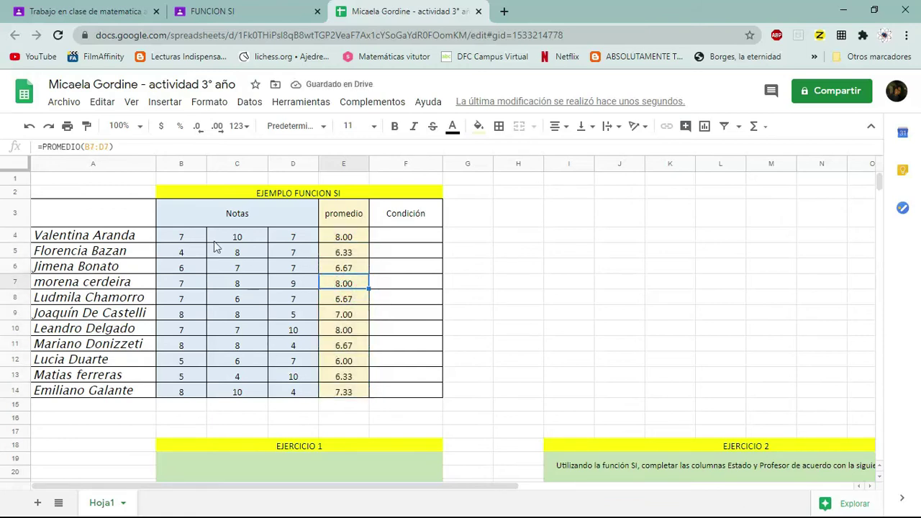
pyautogui.click(343, 252)
pyautogui.click(344, 267)
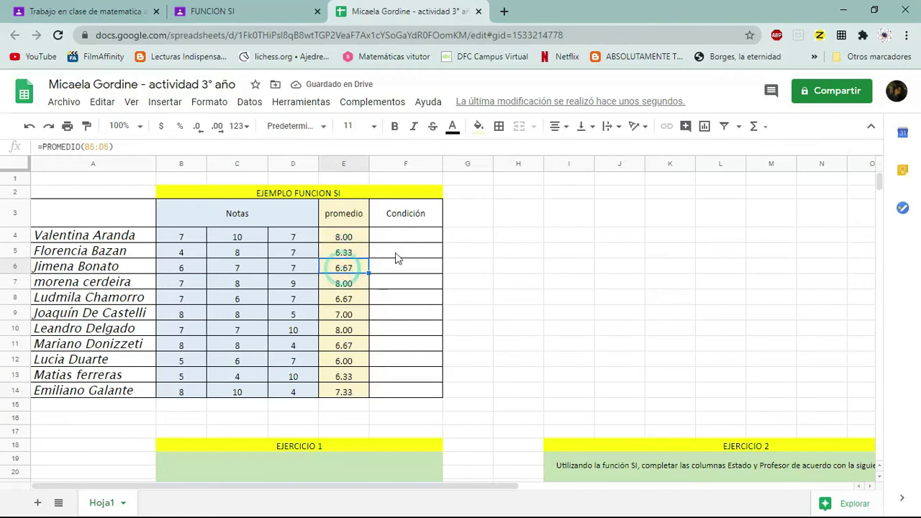
# Insert the SI function in F4 with the logical test E4>=7 for the first student's average
pyautogui.click(403, 240)
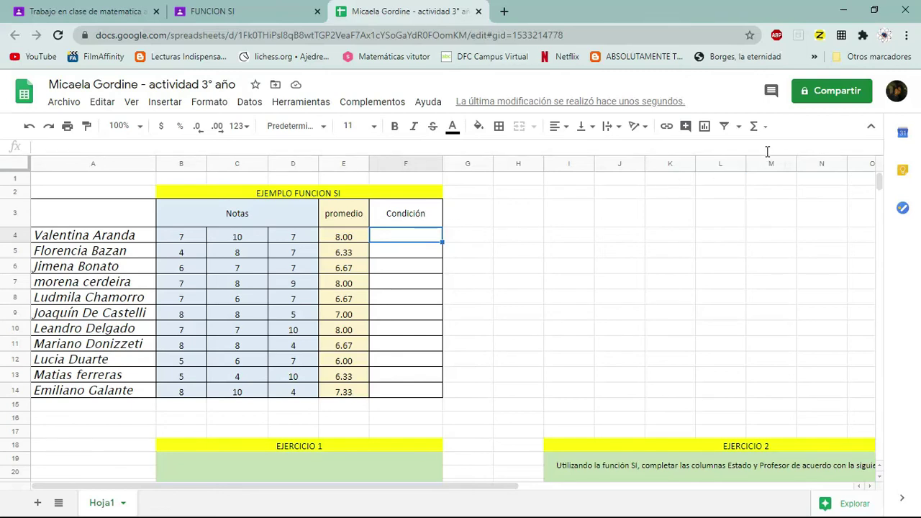
pyautogui.click(760, 128)
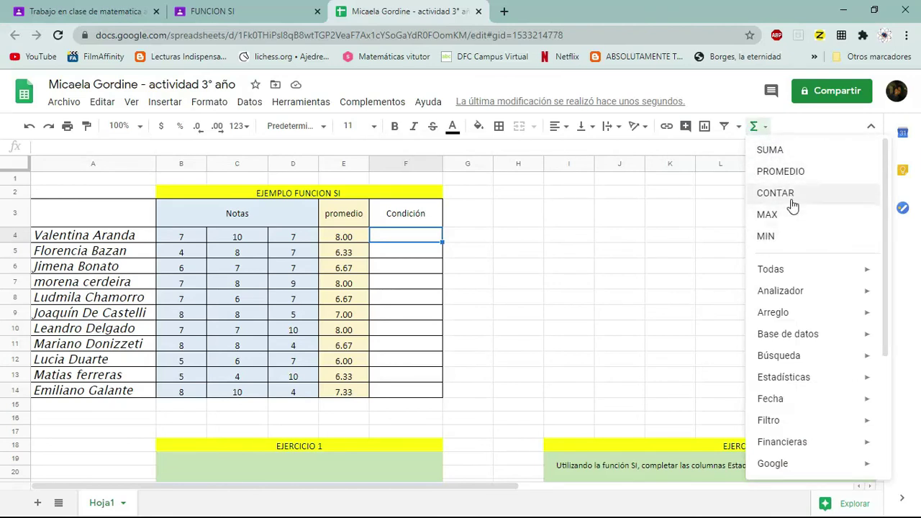
pyautogui.moveTo(800, 291)
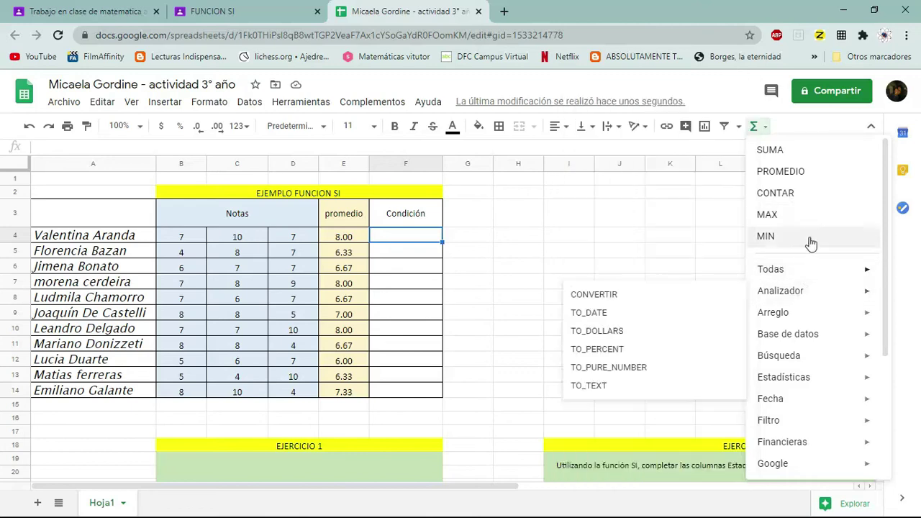
pyautogui.scroll(-3, 806, 292)
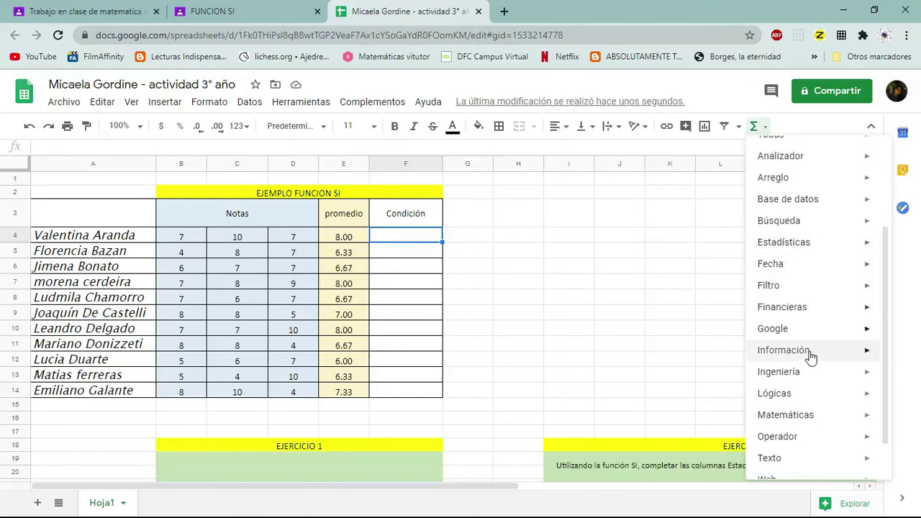
pyautogui.moveTo(766, 396)
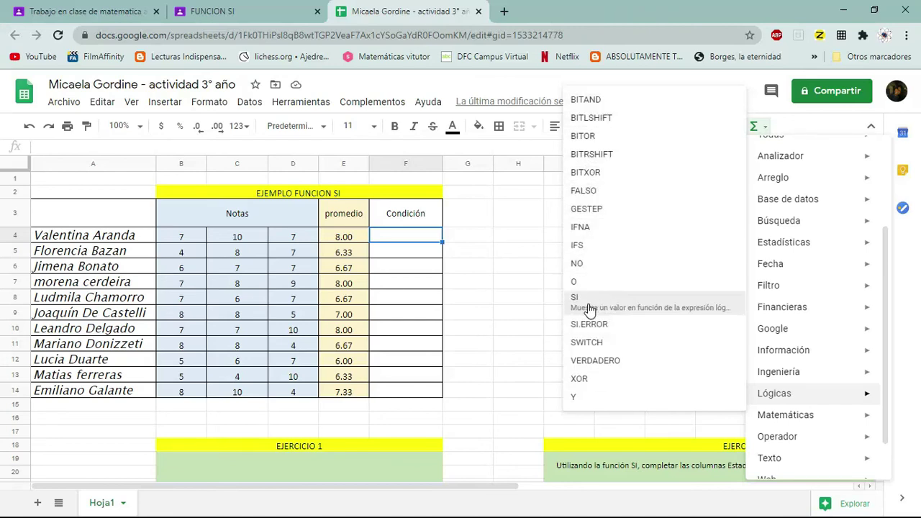
pyautogui.click(646, 308)
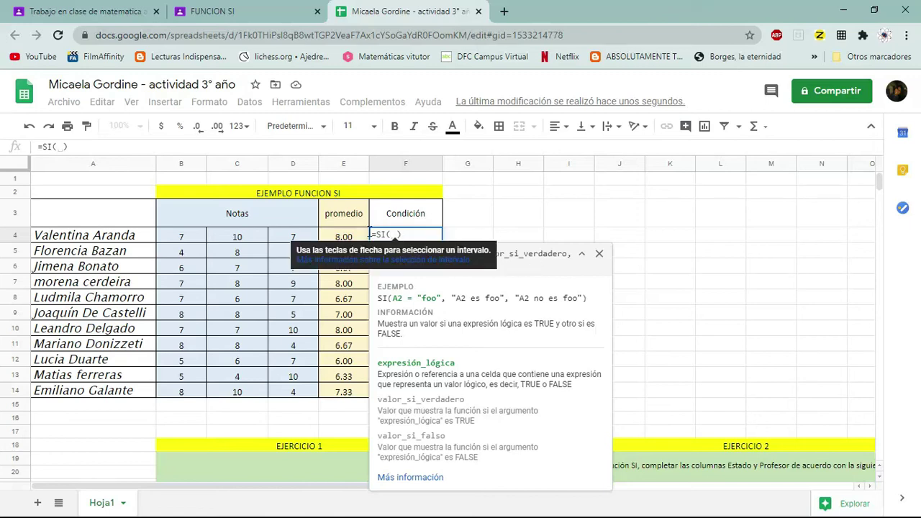
pyautogui.click(343, 238)
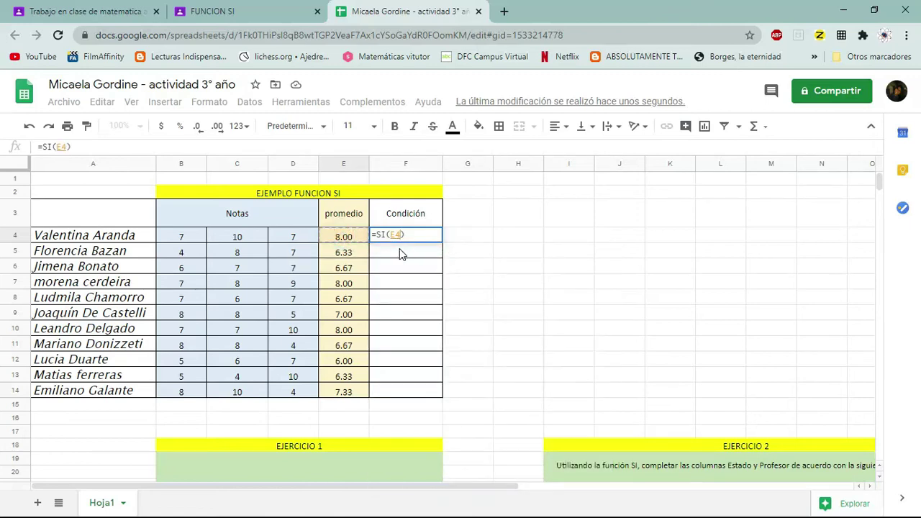
pyautogui.write('> ')
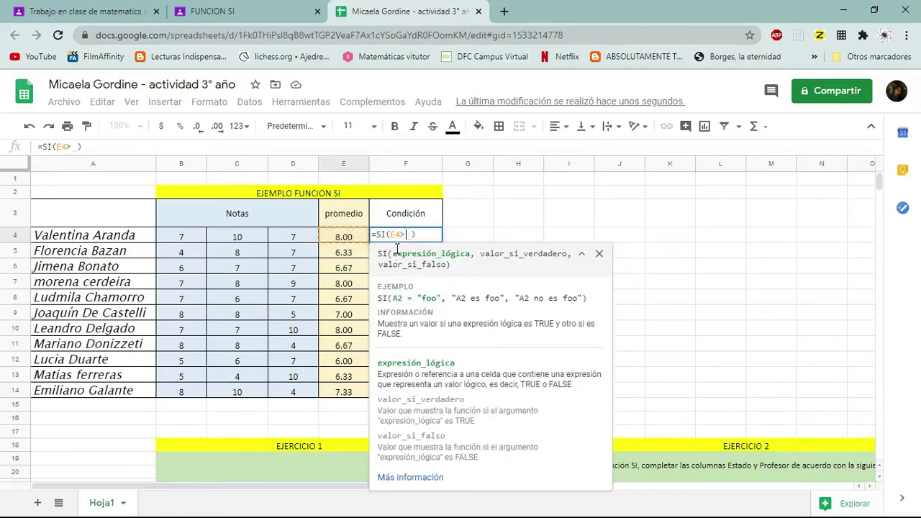
pyautogui.write('=7')
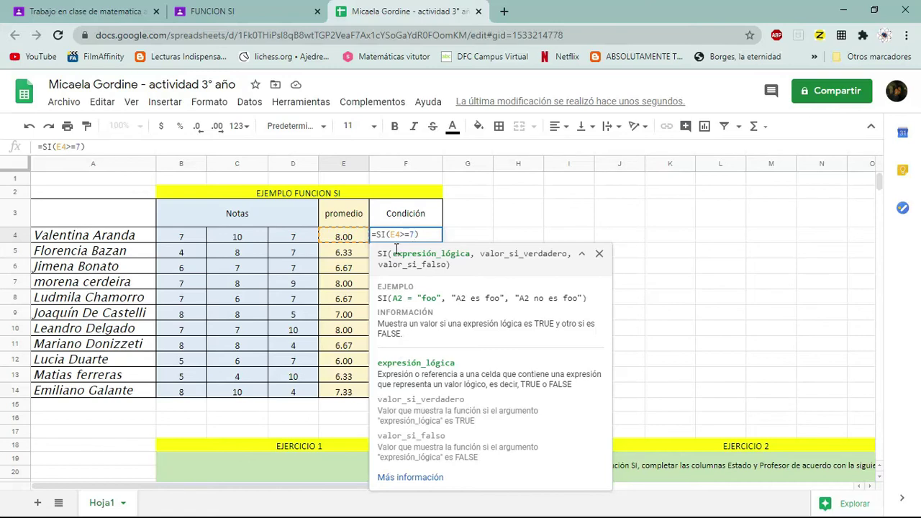
# Complete the SI formula in F4 with "Aprobado" as the true value and "Desaprobado" as the false value
pyautogui.write(',')
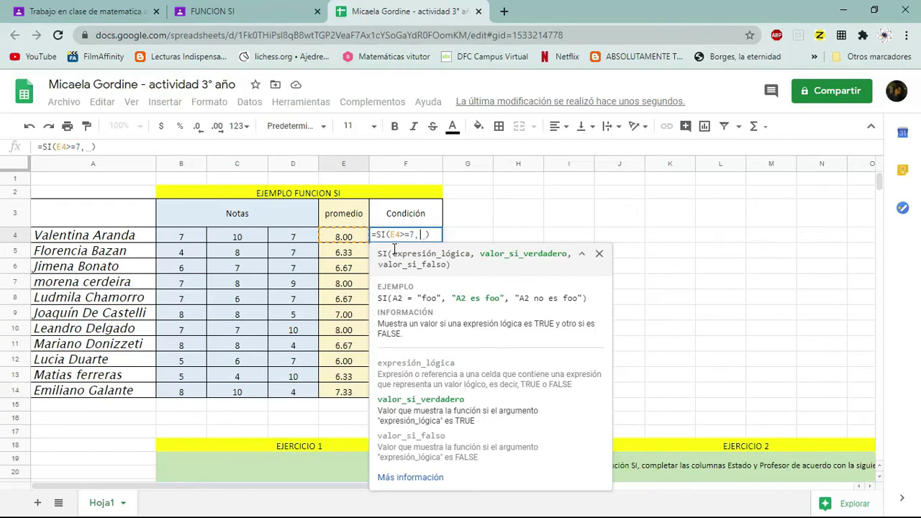
pyautogui.press('BackSpace')
pyautogui.write('"')
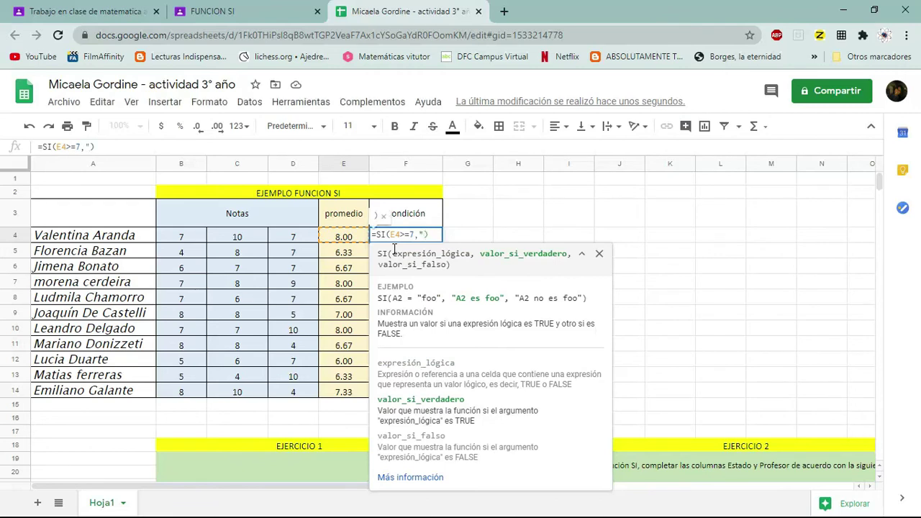
pyautogui.press('capslock')
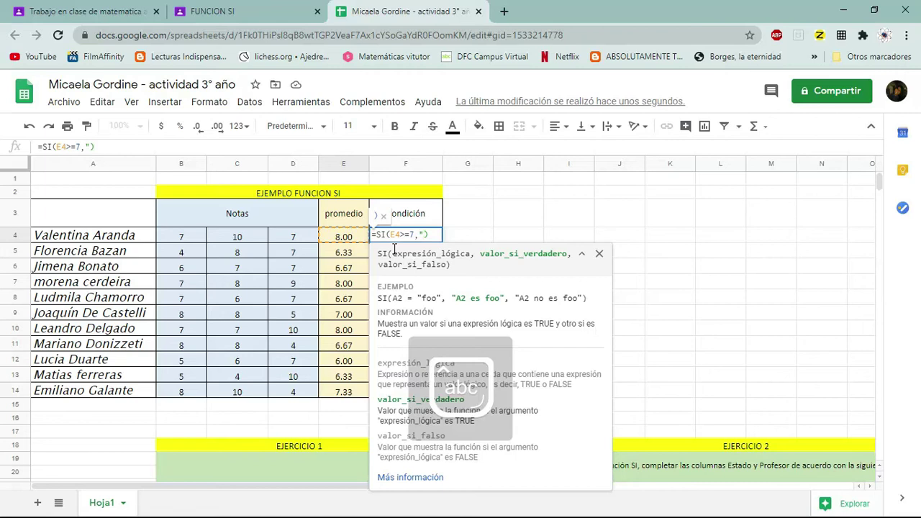
pyautogui.write('Apro')
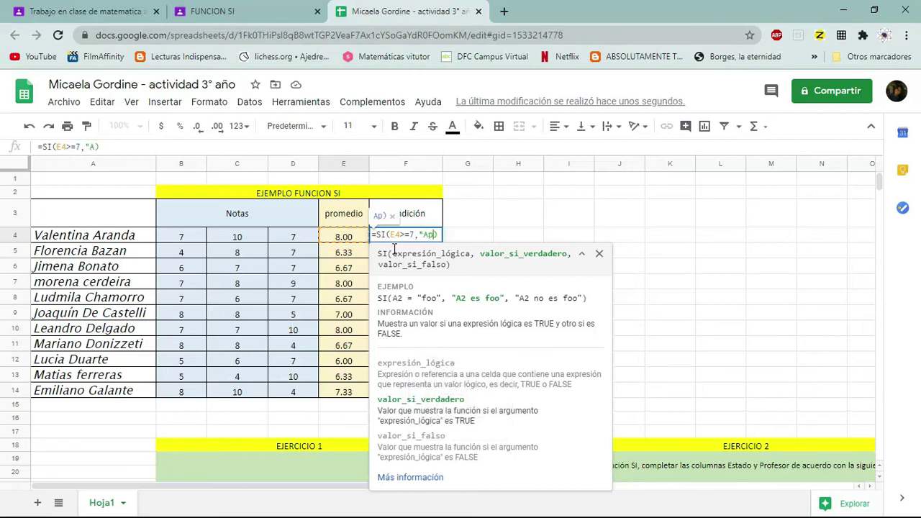
pyautogui.write('bado')
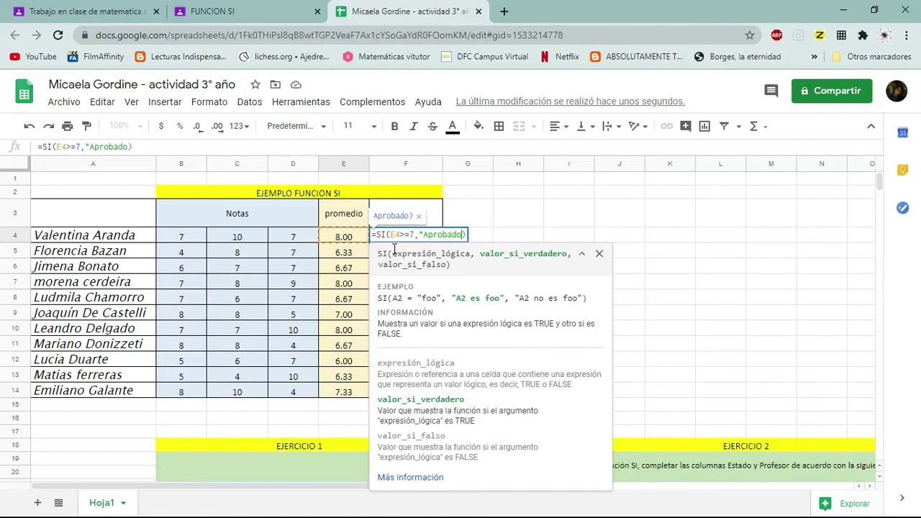
pyautogui.write('", ')
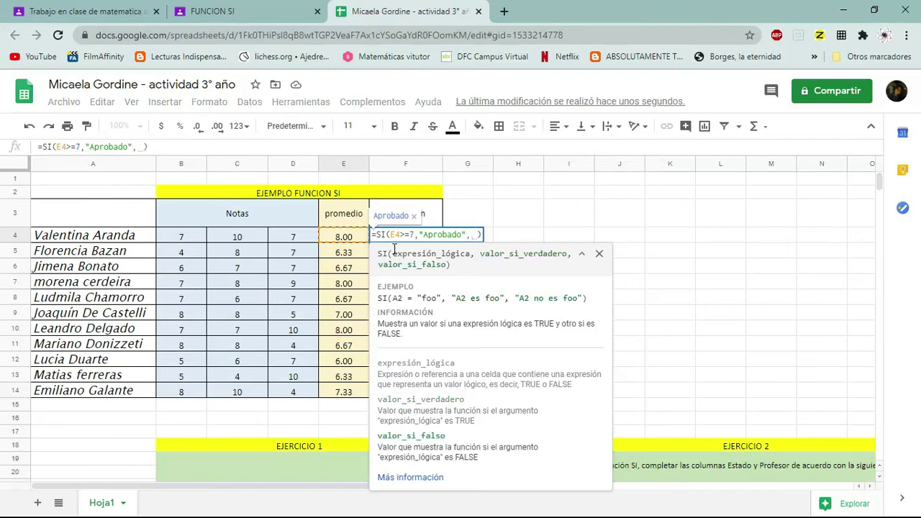
pyautogui.write('"')
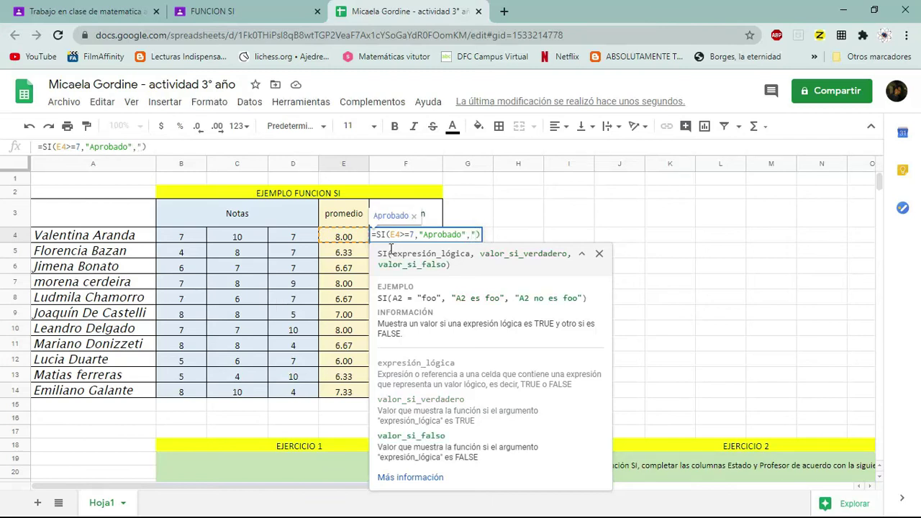
pyautogui.write('esaprobado"')
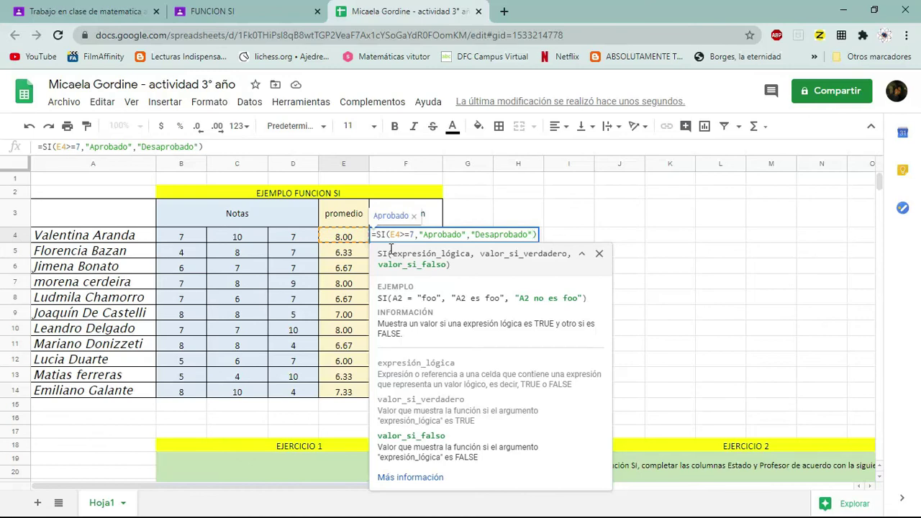
pyautogui.press('Return')
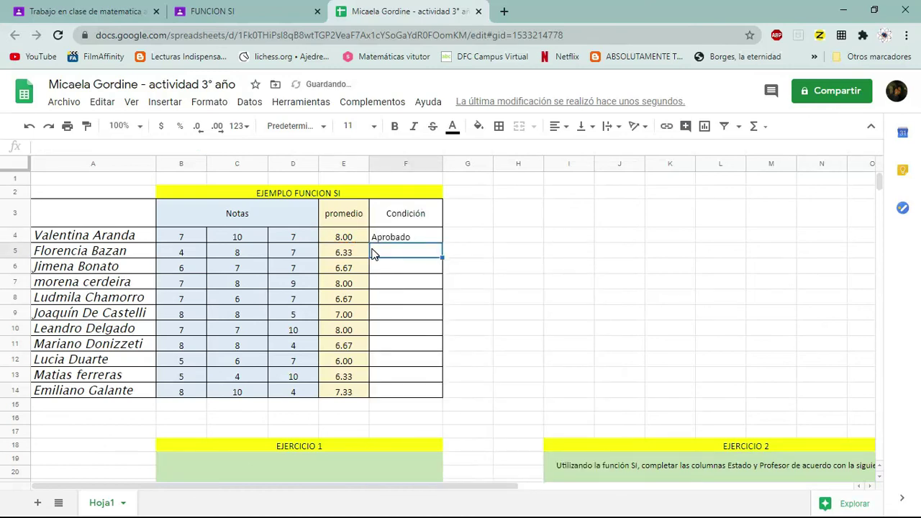
# Fill the SI formula from F4 down to F14 for all students and check individual cells in the promedio and Condición columns
pyautogui.click(392, 239)
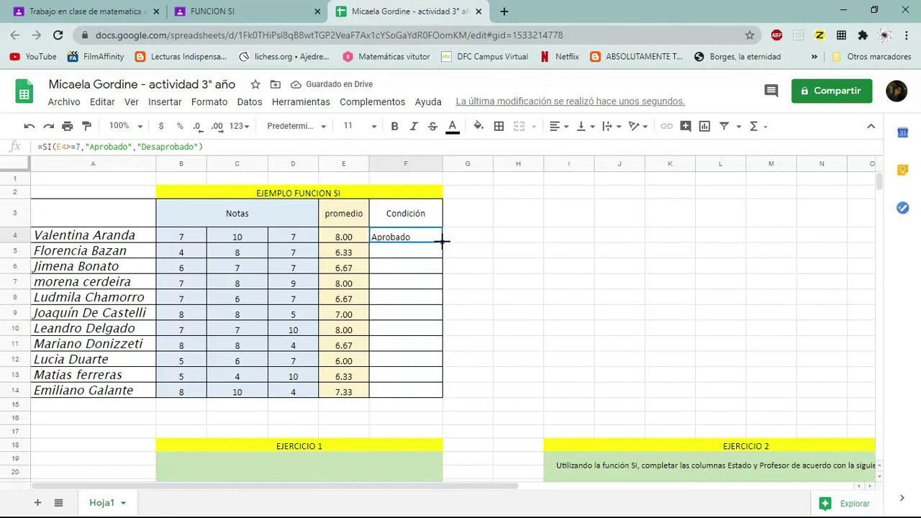
pyautogui.moveTo(441, 241); pyautogui.dragTo(439, 392)
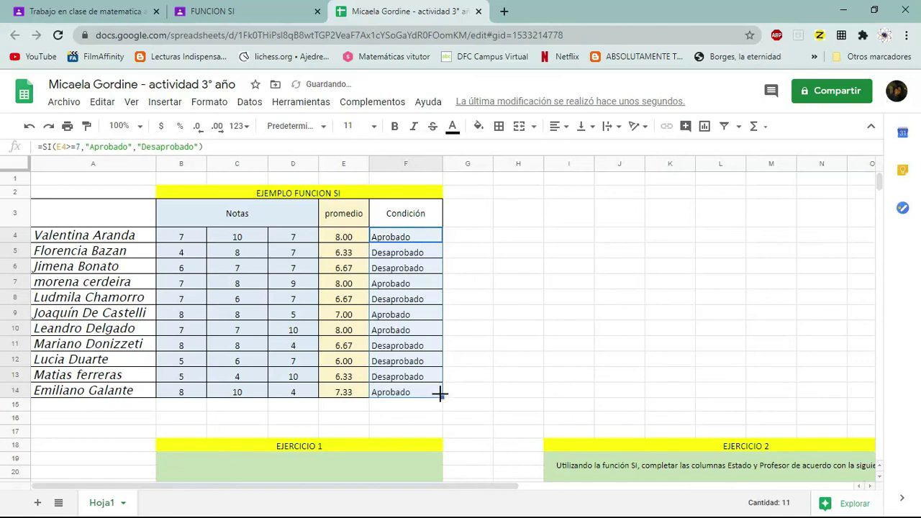
pyautogui.click(425, 301)
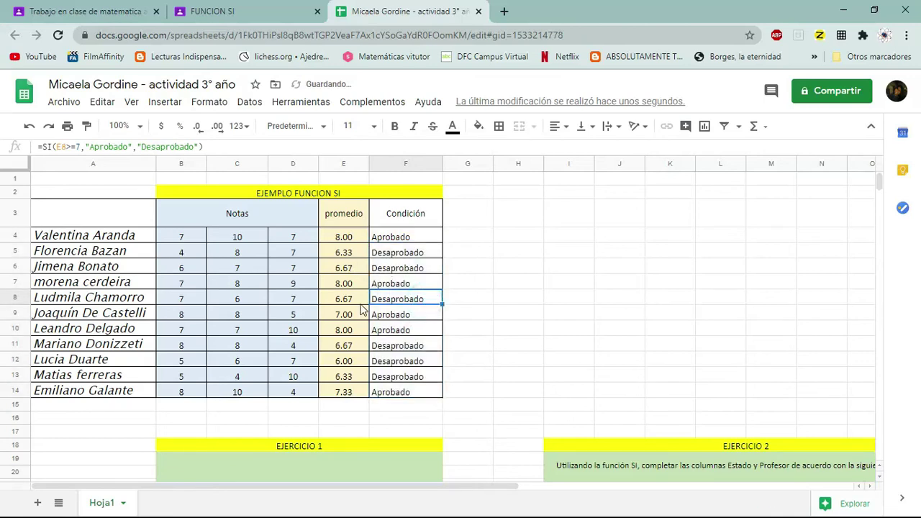
pyautogui.click(349, 255)
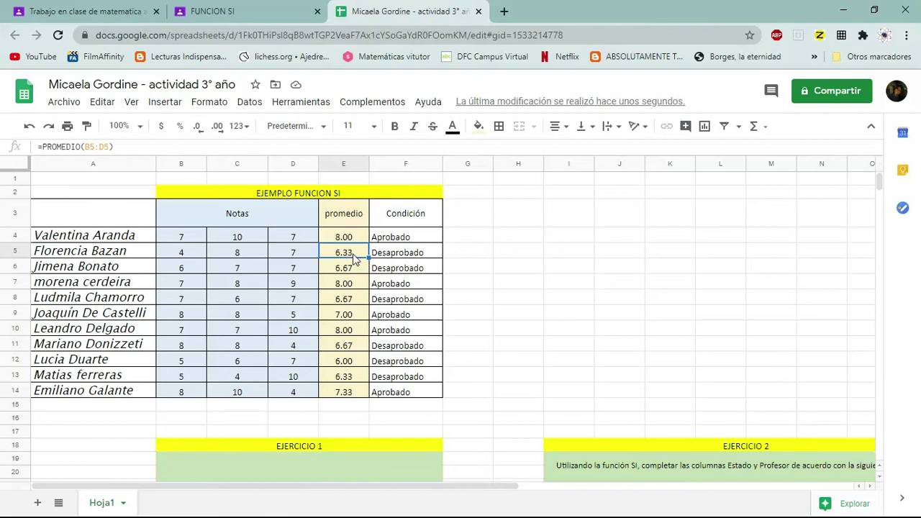
pyautogui.click(405, 258)
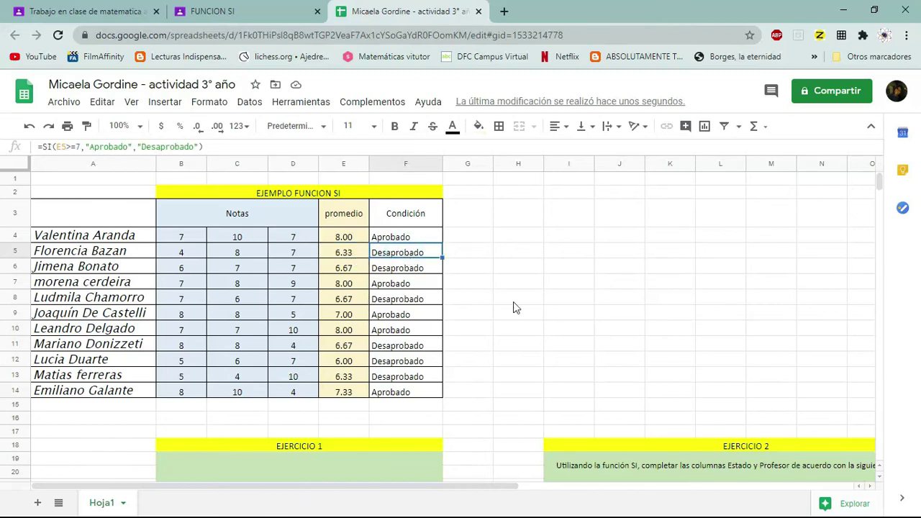
# Read the Ejercicio 1 instructions on classifying plátanos as Apto or No apto and examine the table below them
pyautogui.scroll(-7, 484, 284)
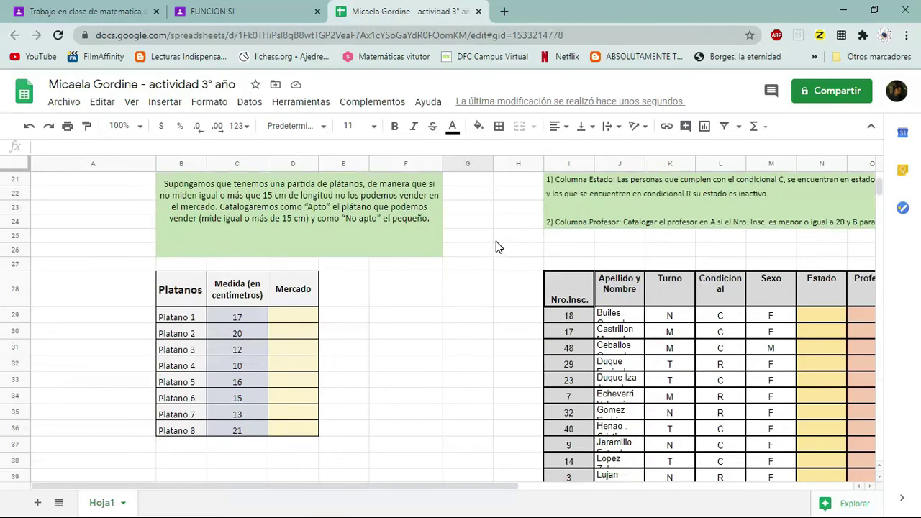
pyautogui.scroll(1, 495, 247)
pyautogui.scroll(-3, 494, 247)
pyautogui.scroll(6, 468, 251)
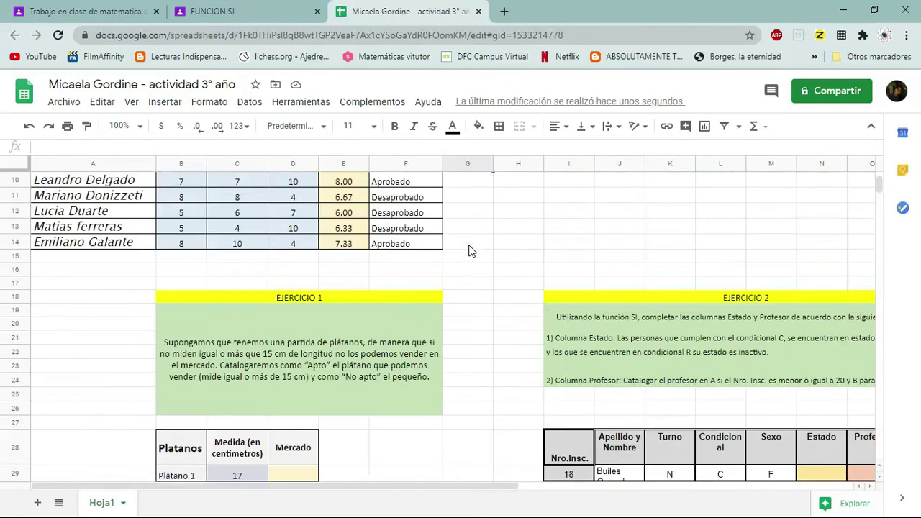
pyautogui.scroll(1, 468, 251)
pyautogui.scroll(-4, 468, 251)
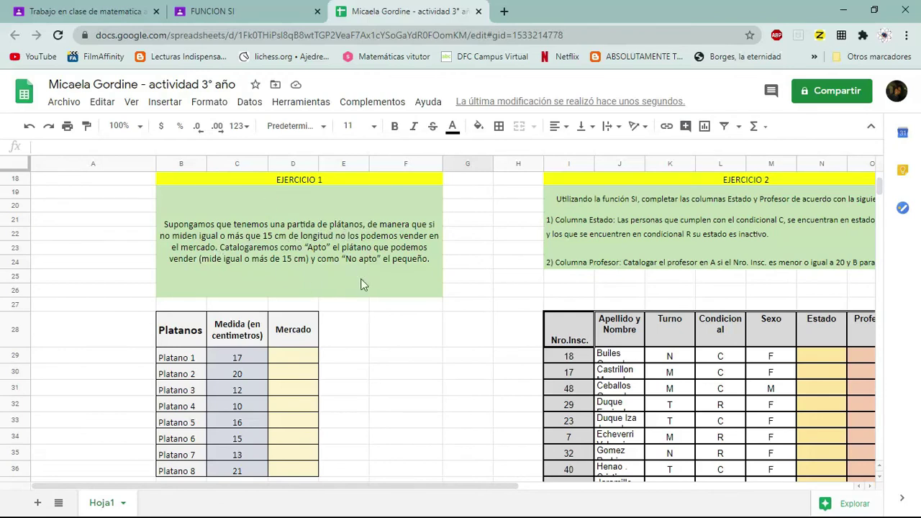
pyautogui.scroll(-1, 365, 285)
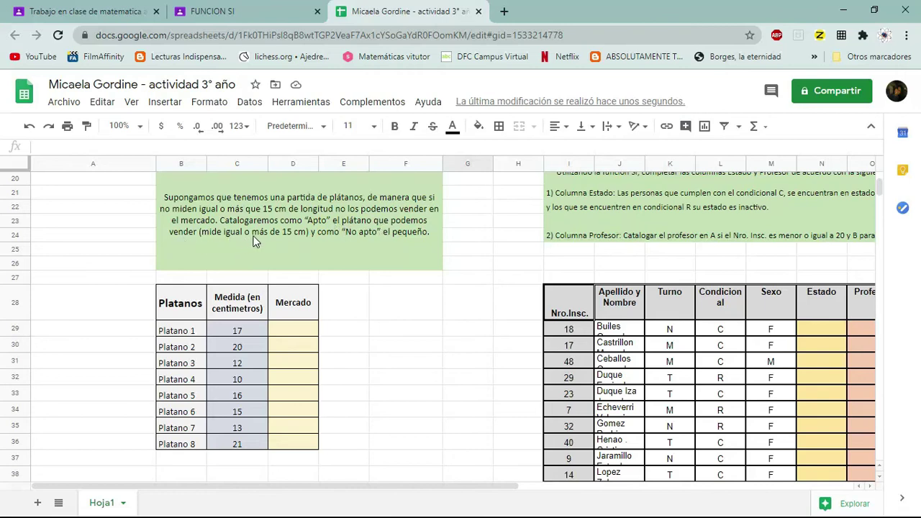
pyautogui.click(291, 332)
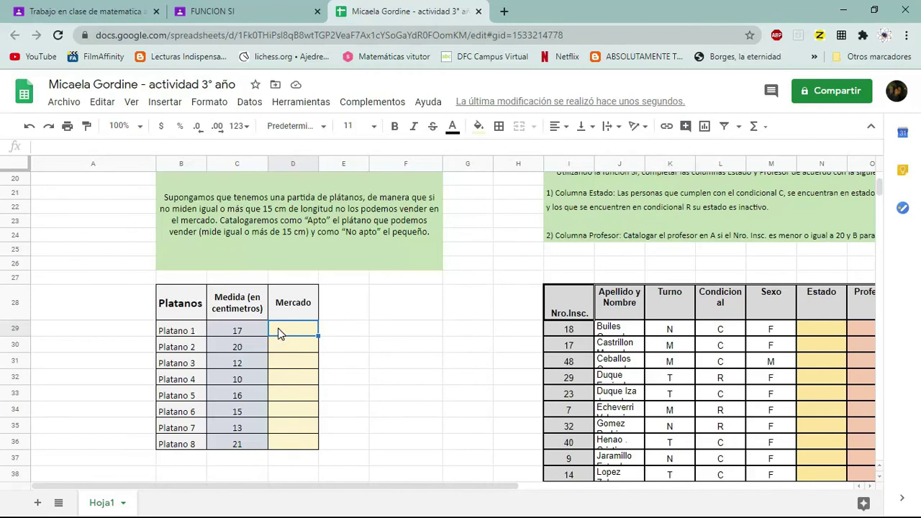
pyautogui.click(753, 126)
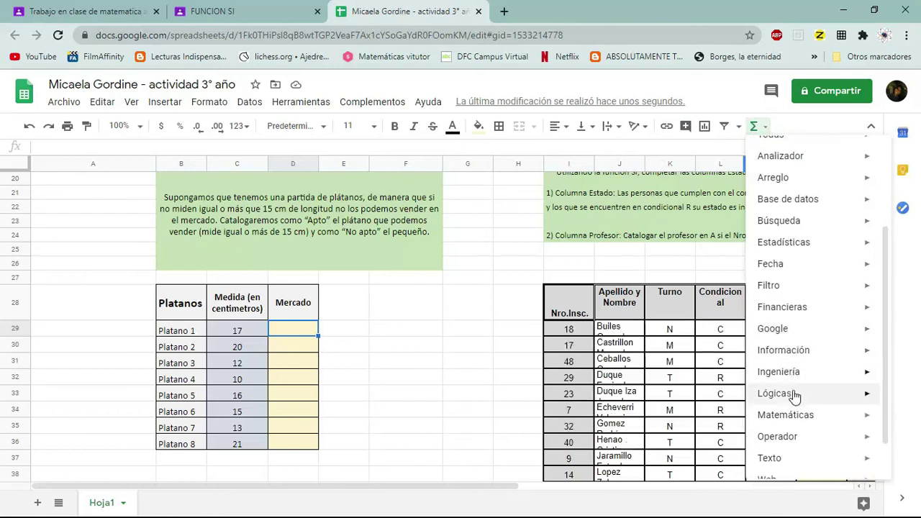
pyautogui.moveTo(787, 396)
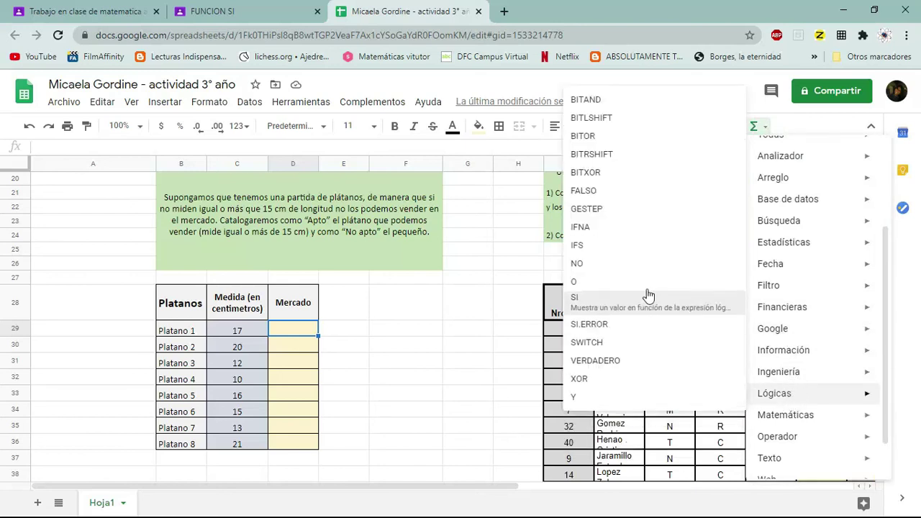
pyautogui.click(590, 301)
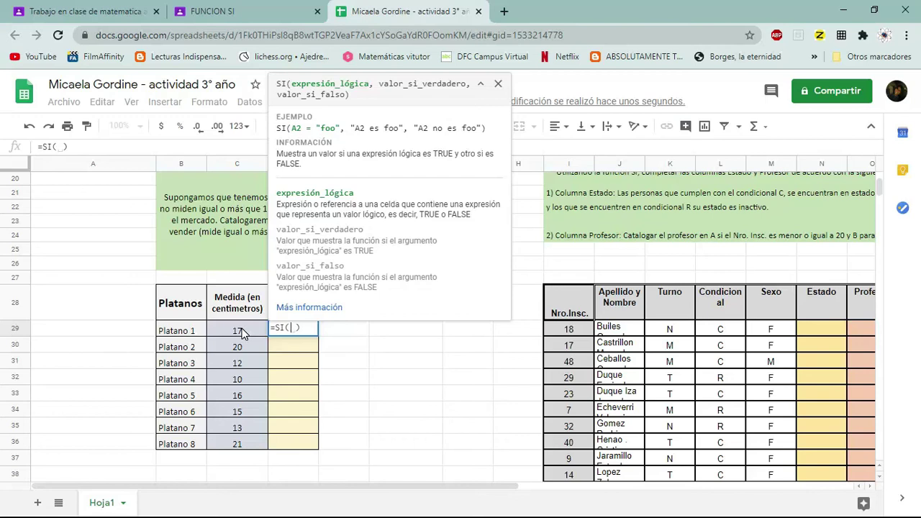
pyautogui.click(236, 256)
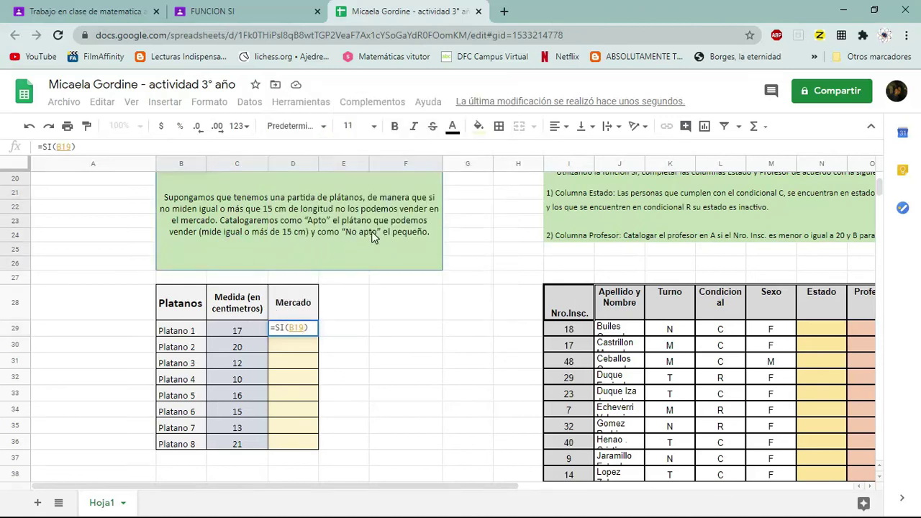
pyautogui.press('Escape')
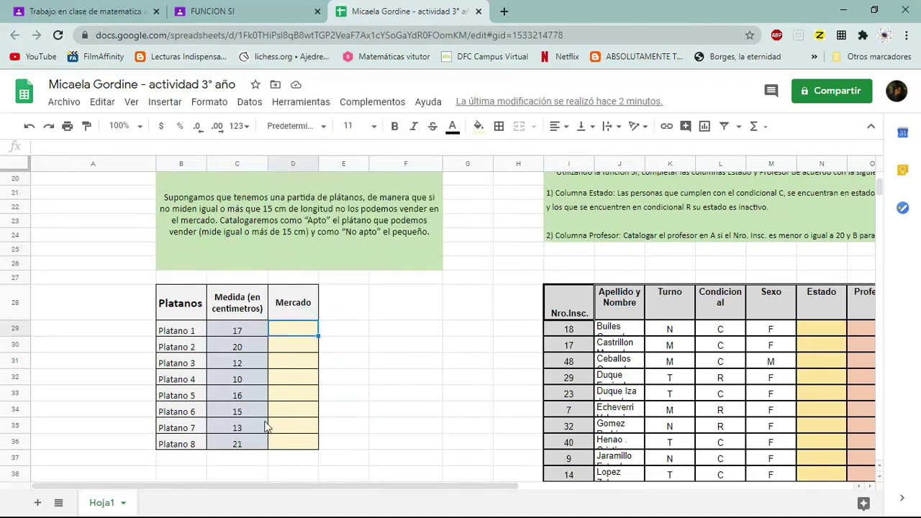
# Read the Ejercicio 2 instructions for the Estado and Profesor columns and examine the table beneath
pyautogui.scroll(1, 424, 308)
pyautogui.scroll(-1, 475, 302)
pyautogui.moveTo(454, 485); pyautogui.dragTo(565, 497)
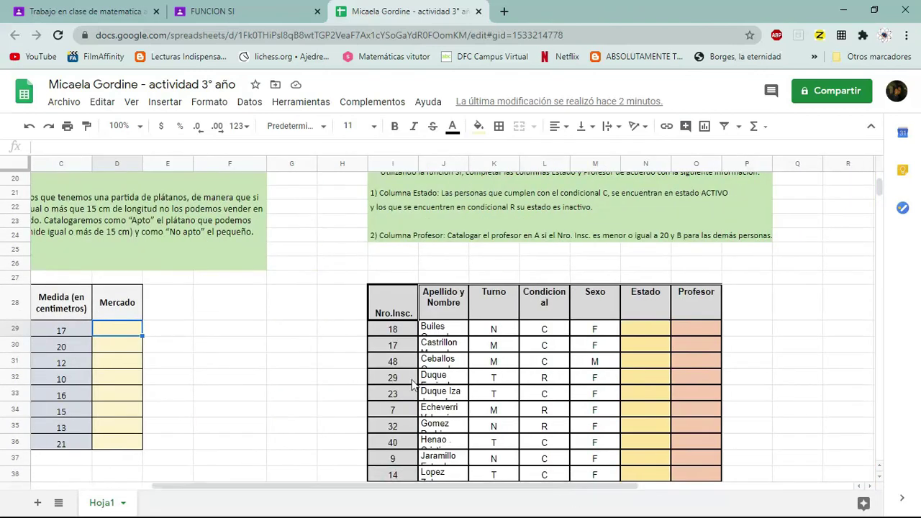
pyautogui.scroll(2, 320, 317)
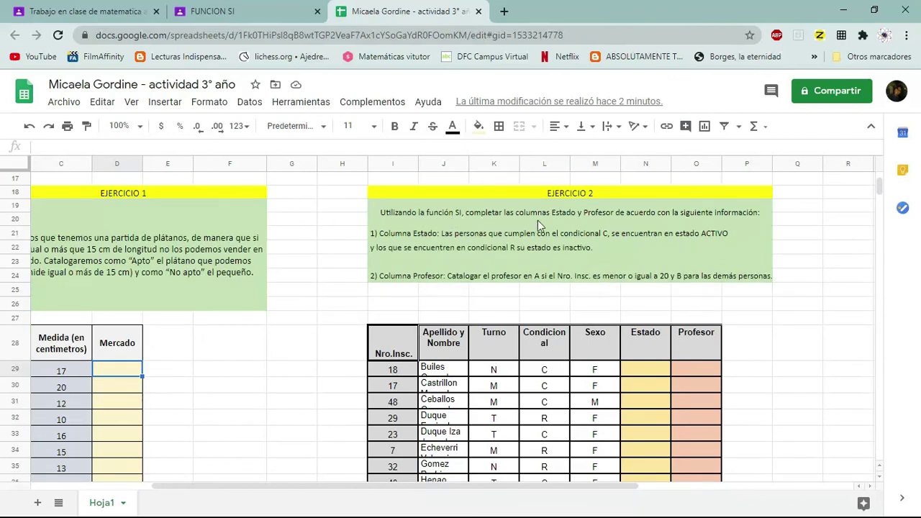
# Review the Ejercicio 2 rule for the Estado column against the Condicional values in the table below it
pyautogui.scroll(-2, 583, 261)
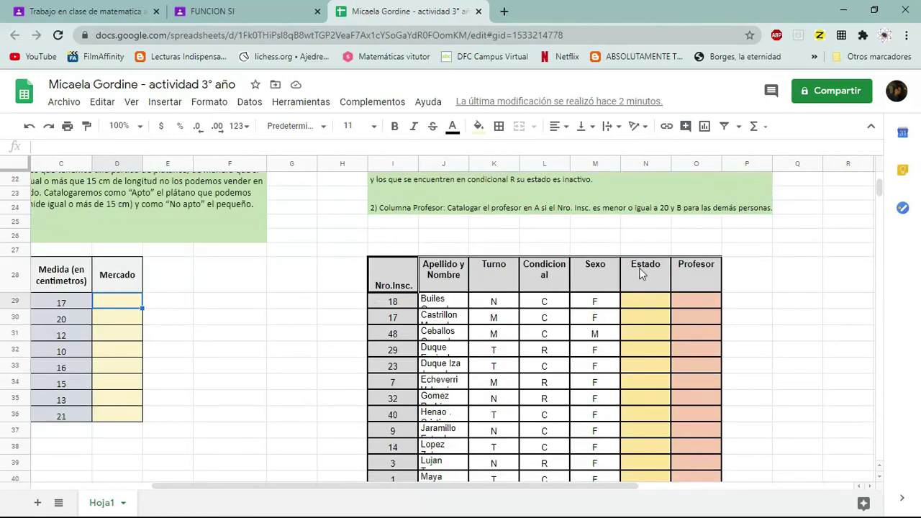
pyautogui.scroll(-2, 645, 261)
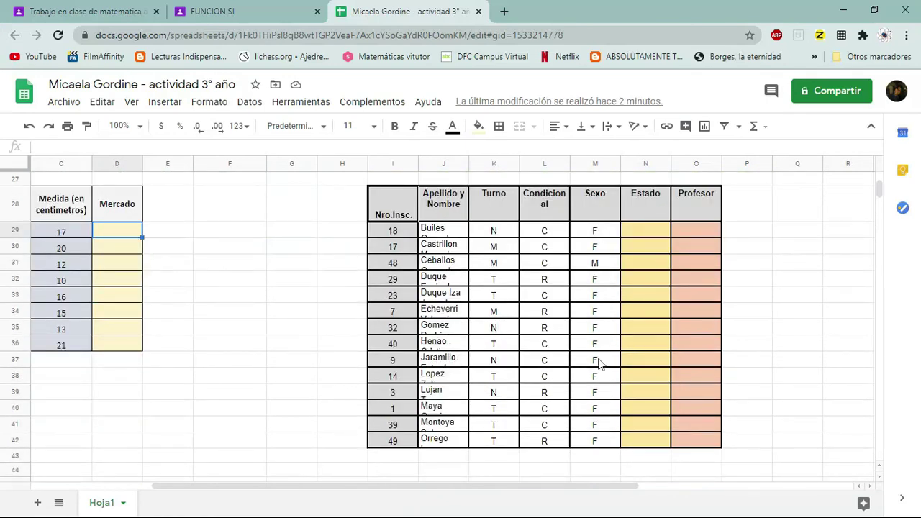
pyautogui.scroll(5, 599, 363)
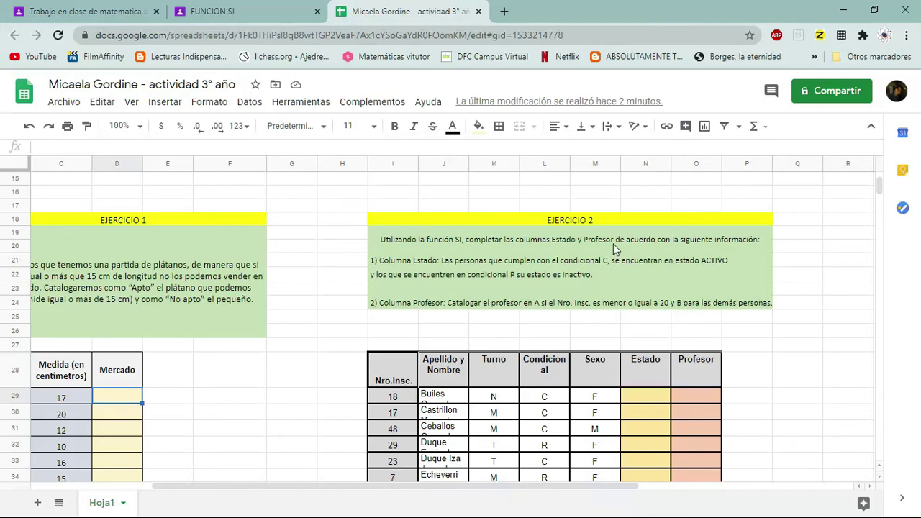
pyautogui.scroll(-1, 388, 281)
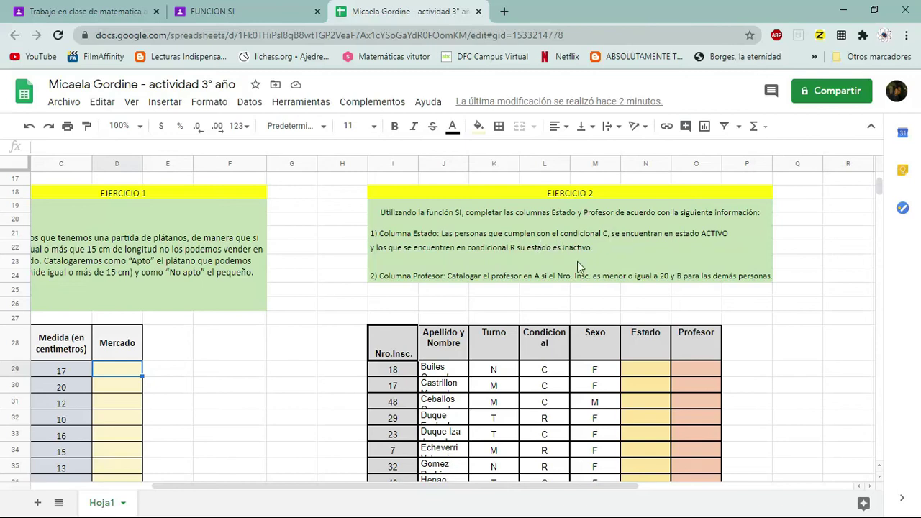
pyautogui.scroll(-1, 543, 308)
pyautogui.scroll(1, 543, 307)
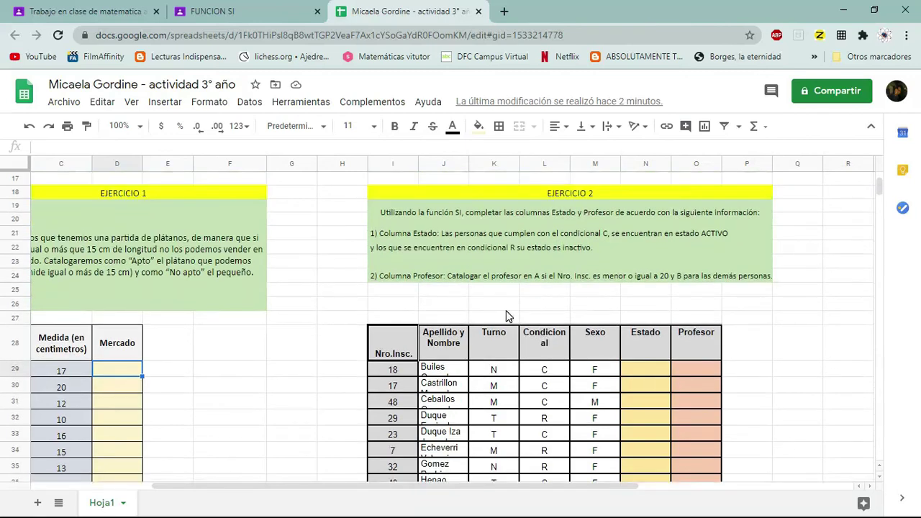
pyautogui.scroll(-1, 505, 310)
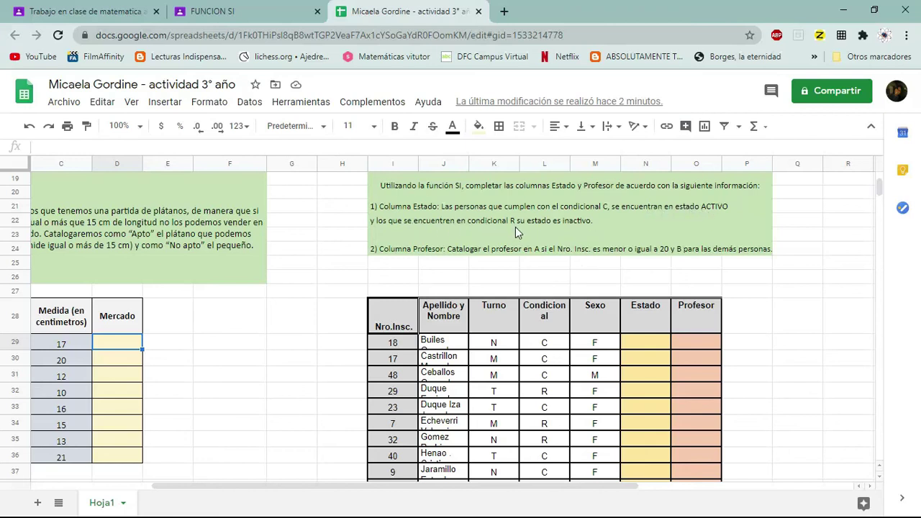
pyautogui.scroll(-1, 592, 263)
pyautogui.scroll(-1, 548, 323)
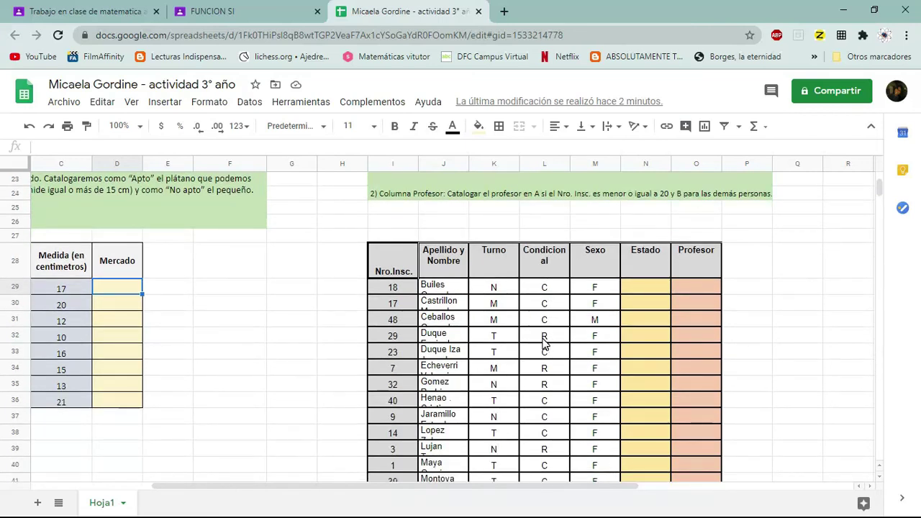
pyautogui.scroll(1, 545, 338)
pyautogui.scroll(1, 545, 336)
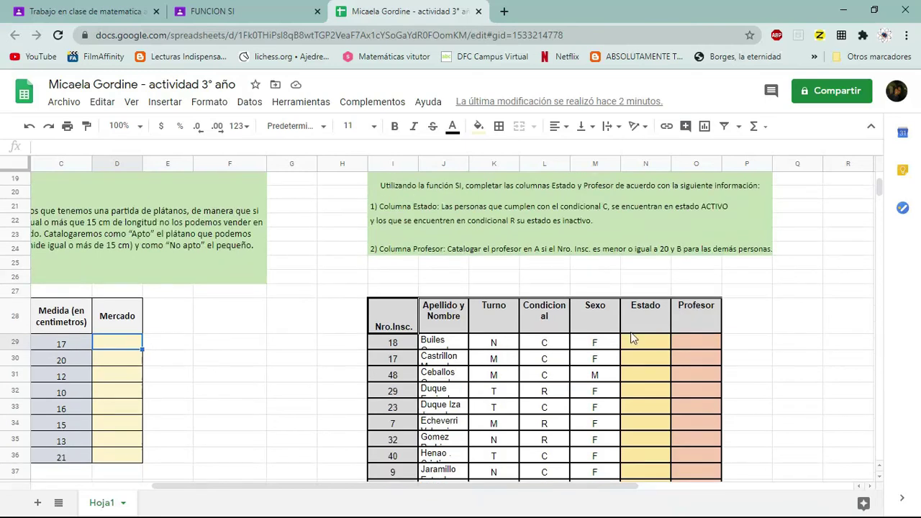
pyautogui.click(634, 344)
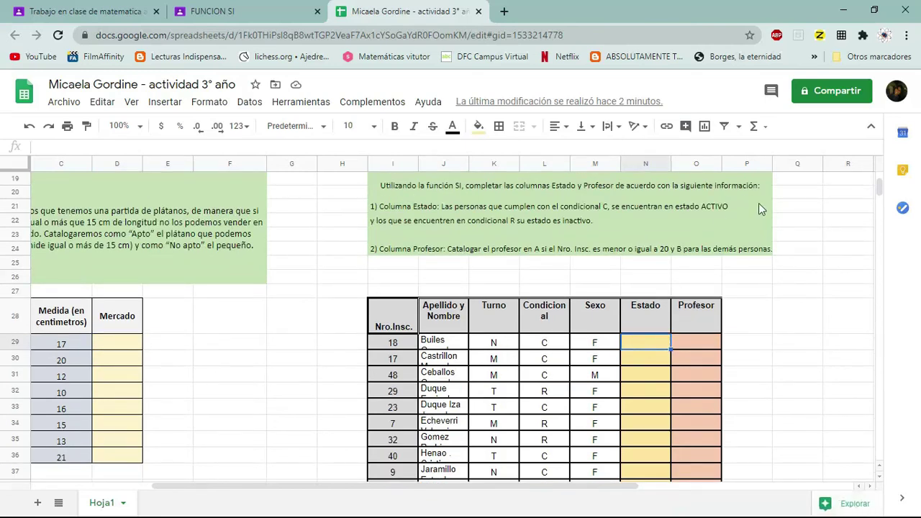
pyautogui.click(754, 127)
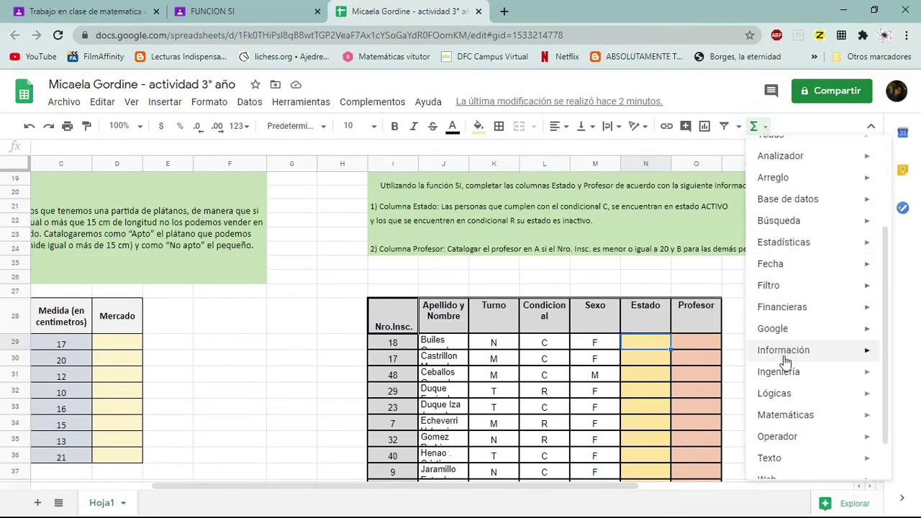
pyautogui.moveTo(784, 398)
pyautogui.click(629, 301)
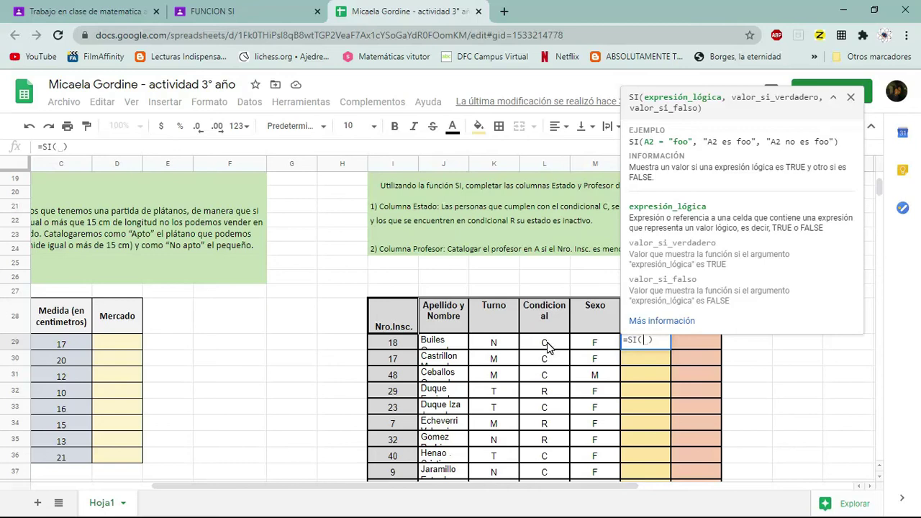
pyautogui.click(579, 261)
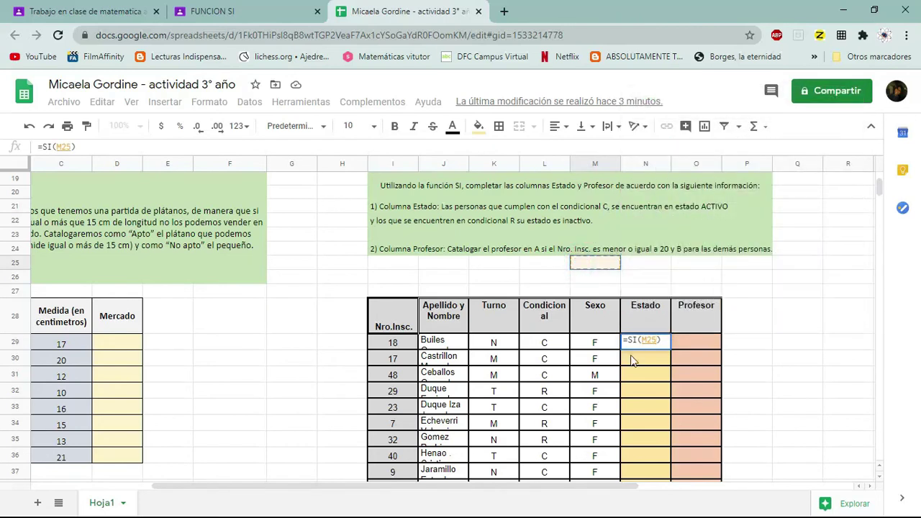
pyautogui.moveTo(662, 340); pyautogui.dragTo(624, 340)
pyautogui.press('BackSpace')
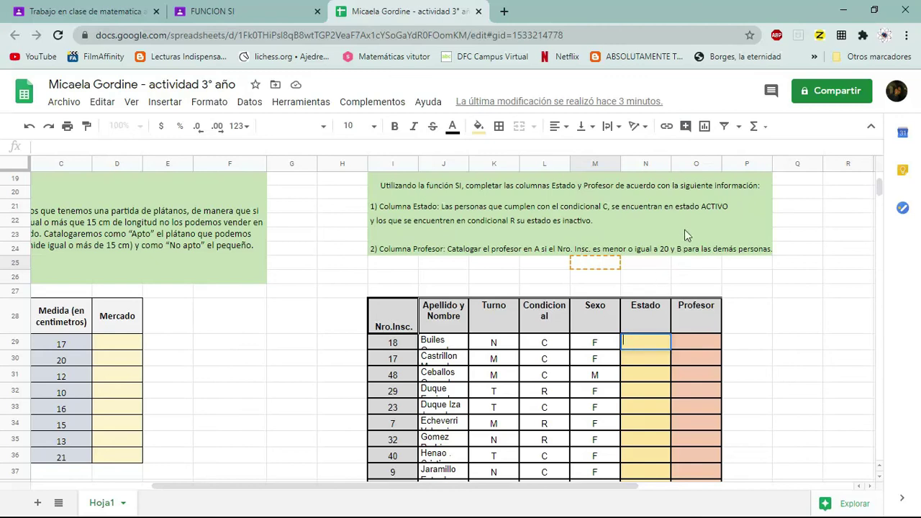
pyautogui.click(558, 224)
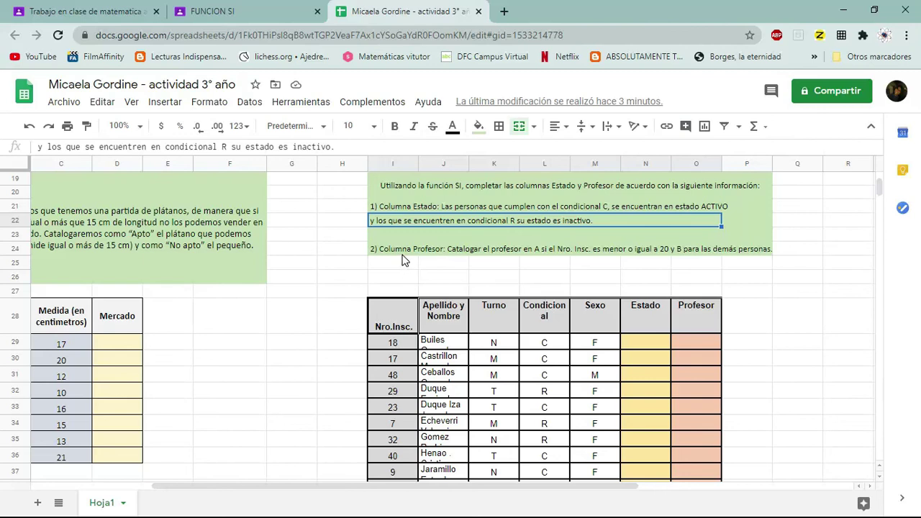
# Review the Ejercicio 2 rule for the Profesor column against the Nro.Insc. values in the table
pyautogui.scroll(-1, 425, 252)
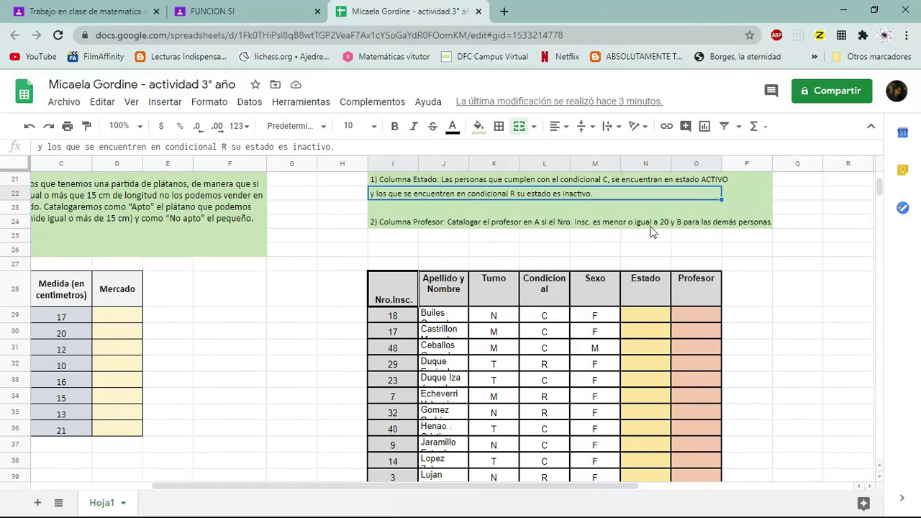
pyautogui.scroll(-1, 388, 360)
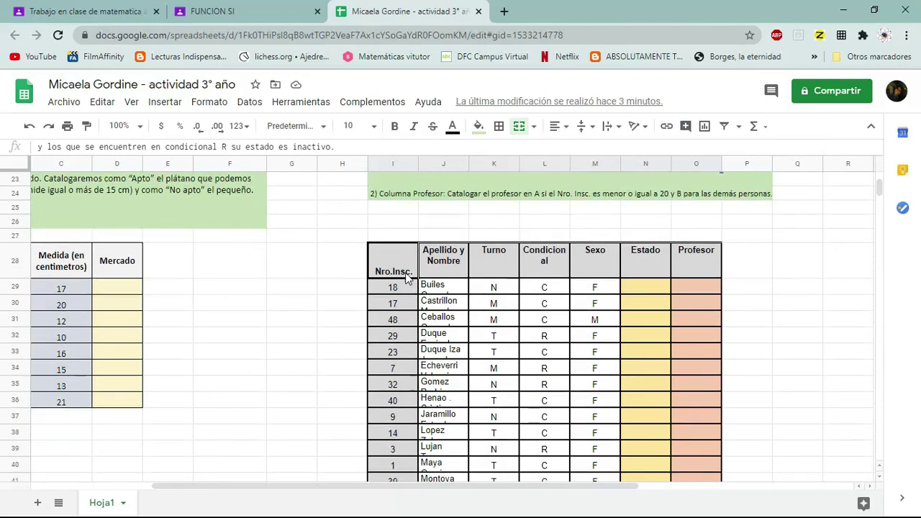
pyautogui.scroll(-1, 397, 374)
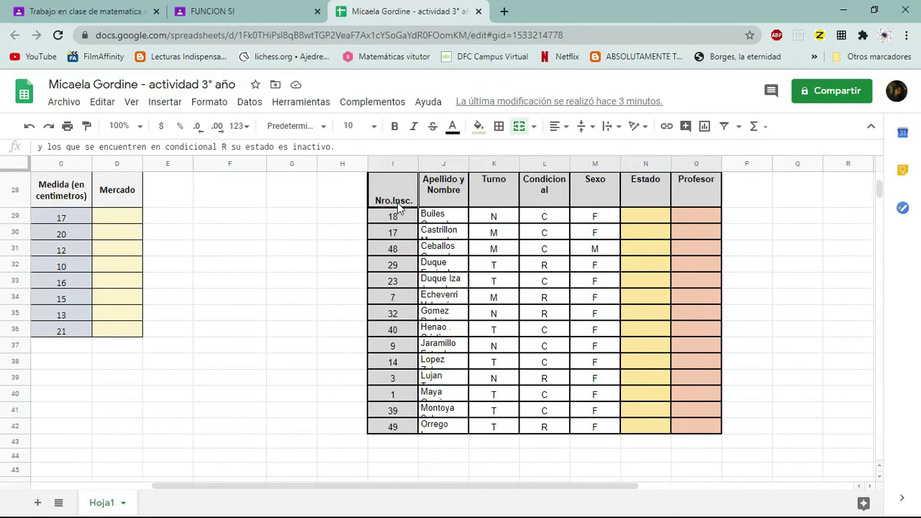
pyautogui.scroll(1, 400, 241)
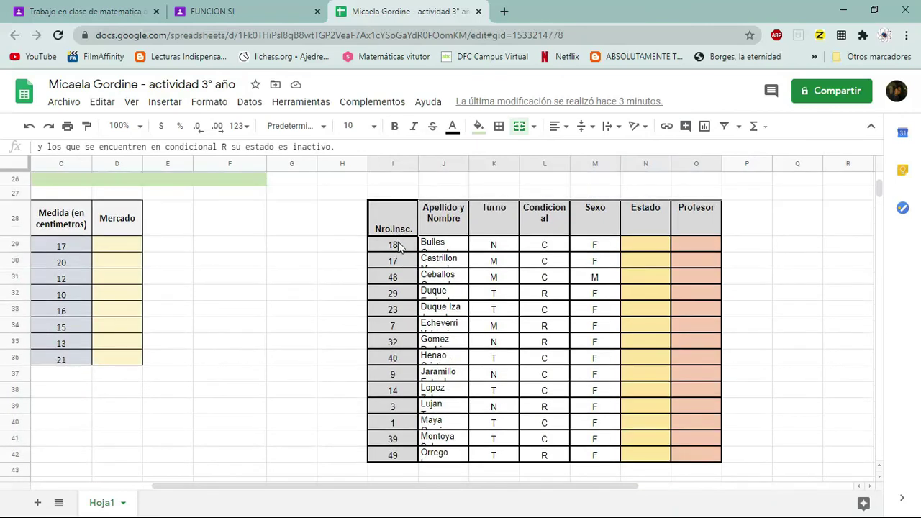
pyautogui.scroll(1, 569, 249)
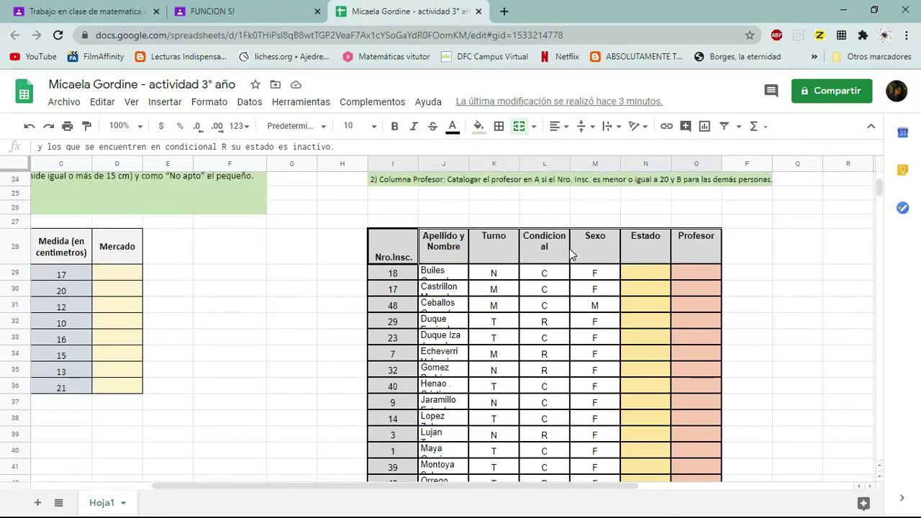
pyautogui.click(690, 272)
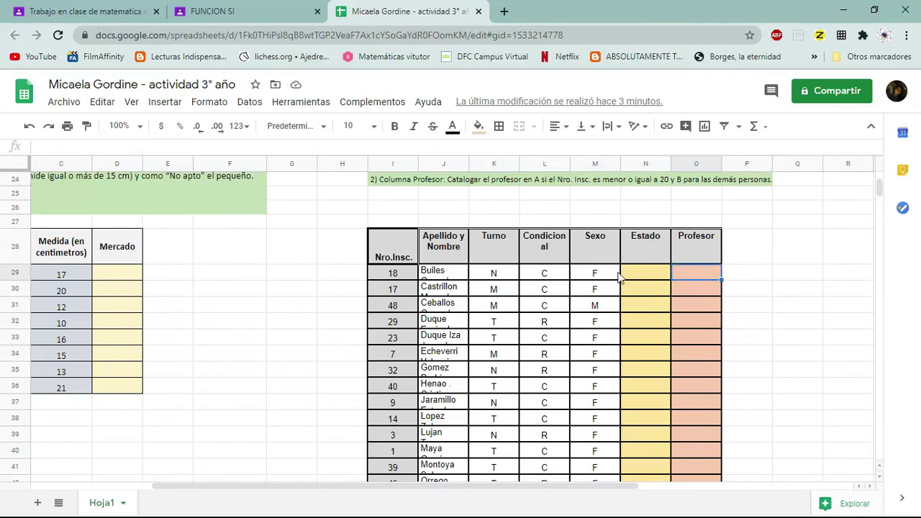
pyautogui.scroll(2, 546, 269)
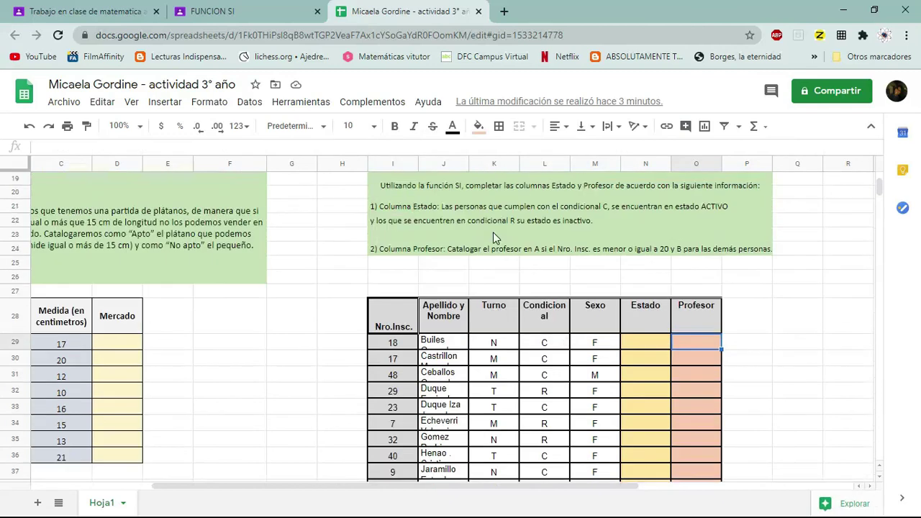
pyautogui.click(615, 255)
pyautogui.click(688, 248)
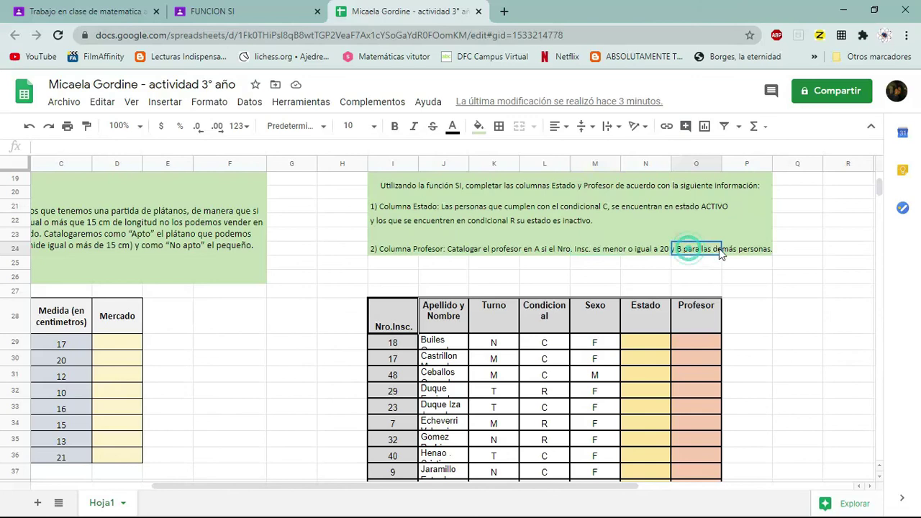
pyautogui.click(756, 251)
pyautogui.scroll(-1, 610, 324)
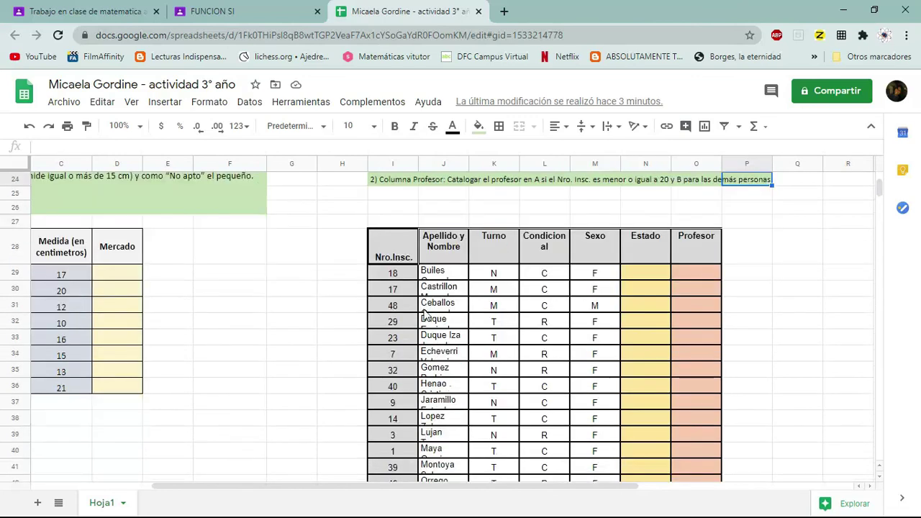
pyautogui.click(689, 273)
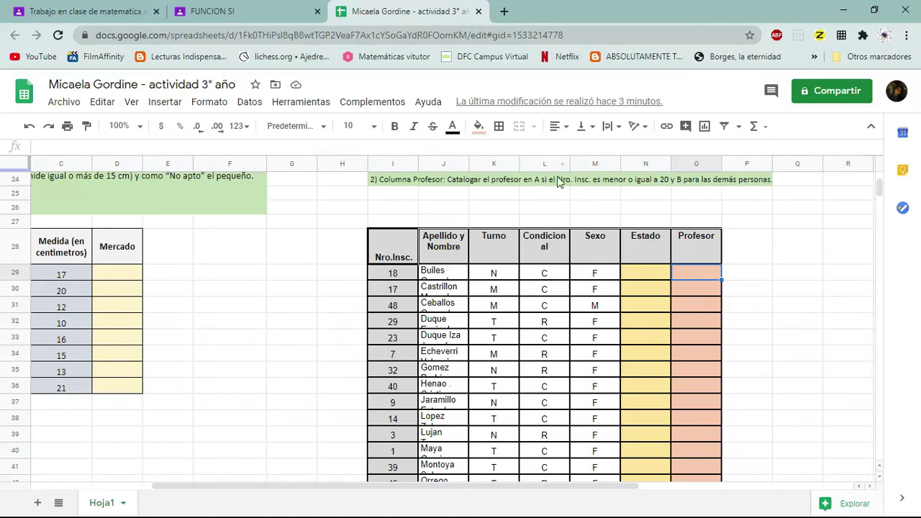
# Increase the height of rows 29 to 42 so the full names in the Apellido y Nombre column fit
pyautogui.scroll(2, 359, 267)
pyautogui.scroll(-4, 343, 273)
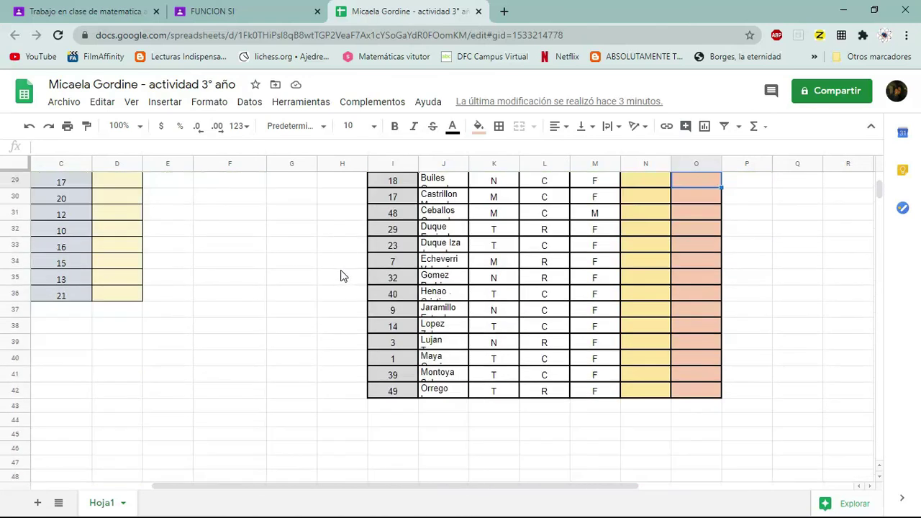
pyautogui.scroll(1, 343, 274)
pyautogui.scroll(-1, 346, 276)
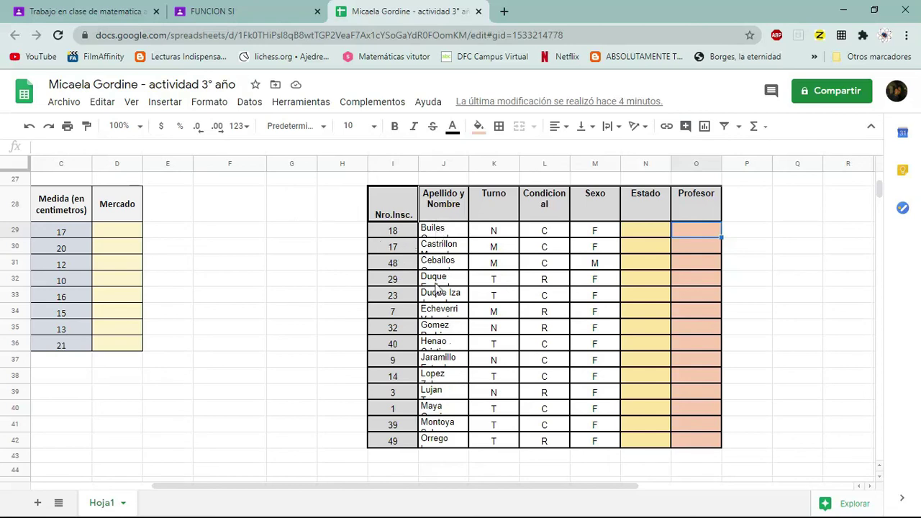
pyautogui.moveTo(10, 235); pyautogui.dragTo(8, 437)
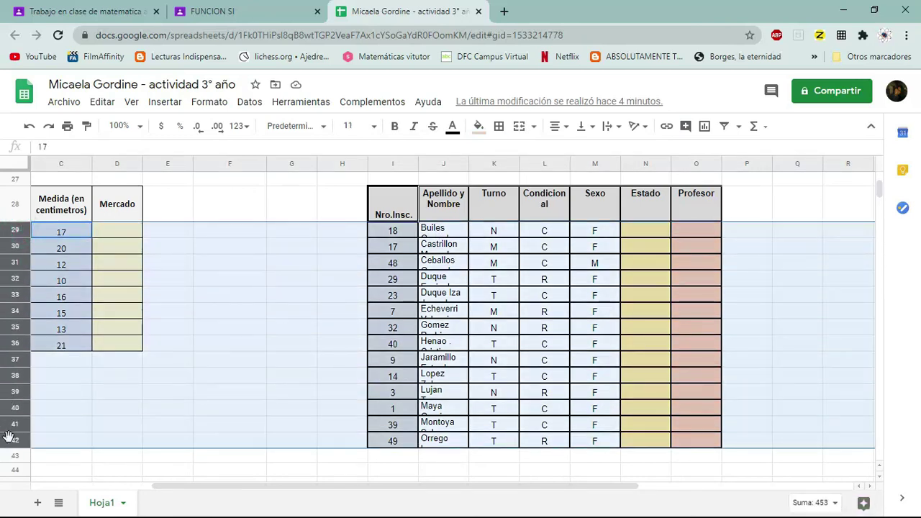
pyautogui.rightClick(11, 309)
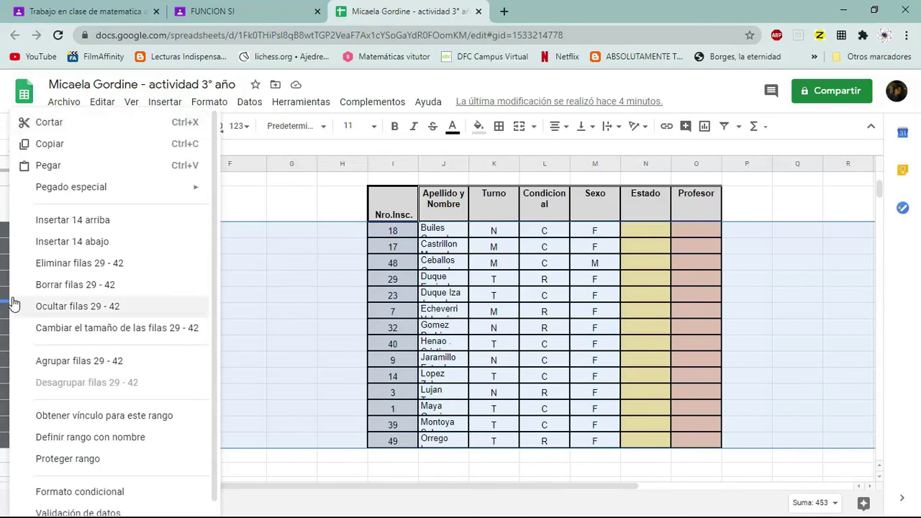
pyautogui.scroll(-1, 166, 320)
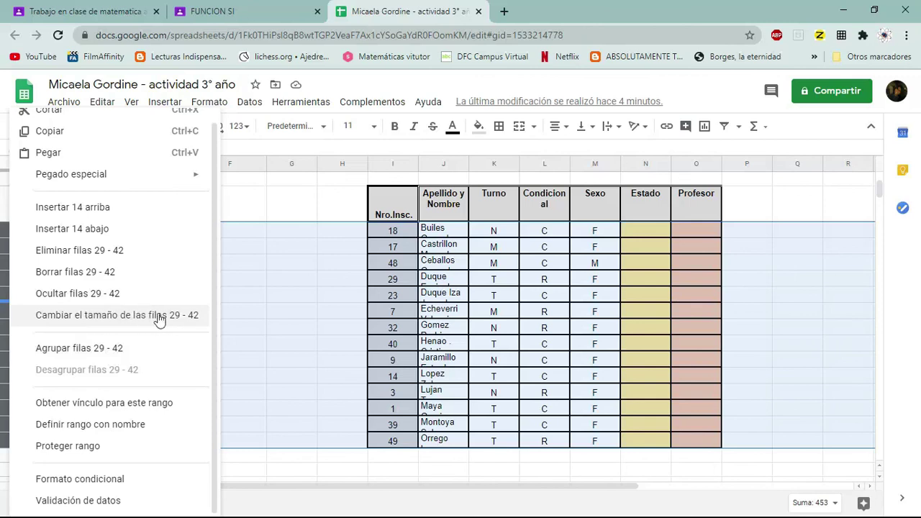
pyautogui.click(175, 316)
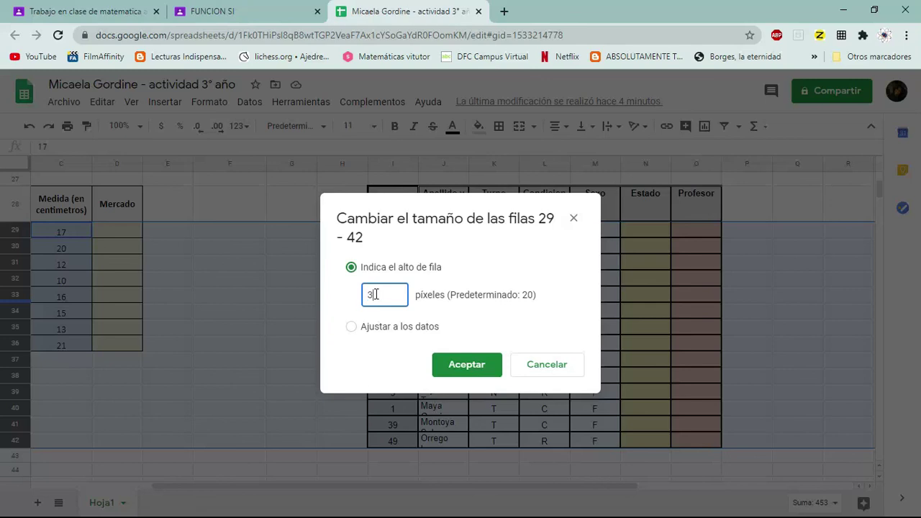
pyautogui.click(457, 365)
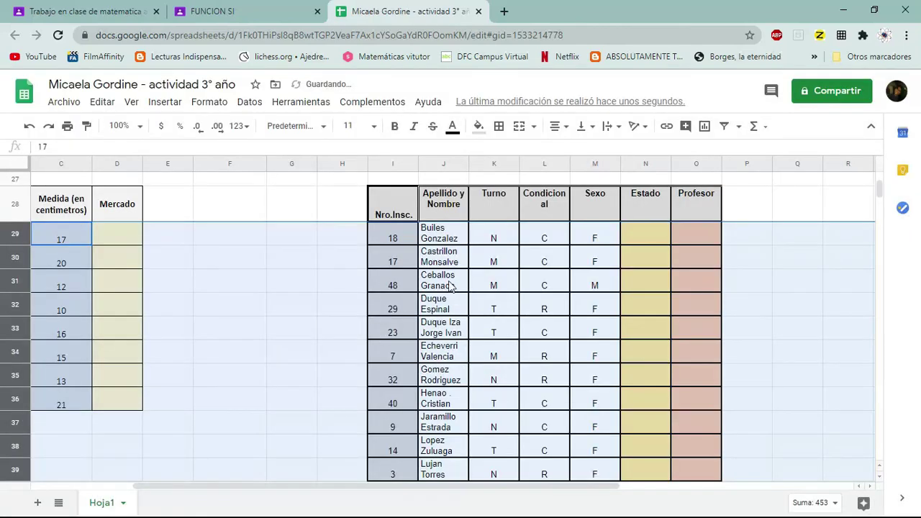
pyautogui.scroll(-3, 454, 399)
pyautogui.scroll(5, 454, 400)
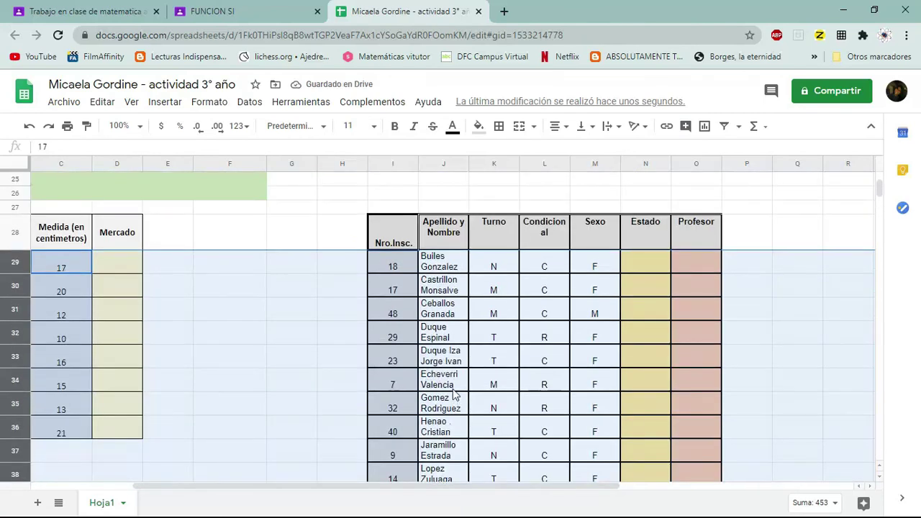
pyautogui.scroll(2, 323, 360)
pyautogui.click(330, 355)
# Return to the EJEMPLO FUNCION SI table and select its Notas block from the header down to row 14
pyautogui.scroll(5, 339, 360)
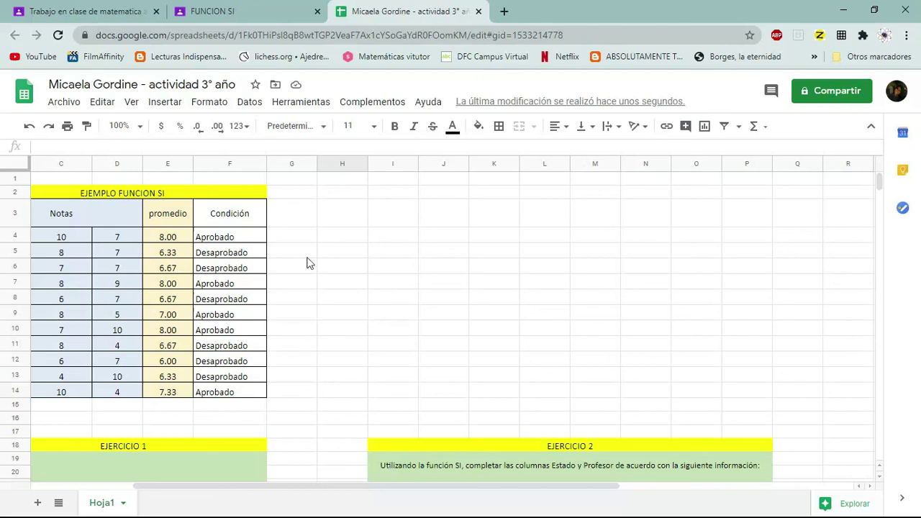
pyautogui.scroll(-2, 407, 295)
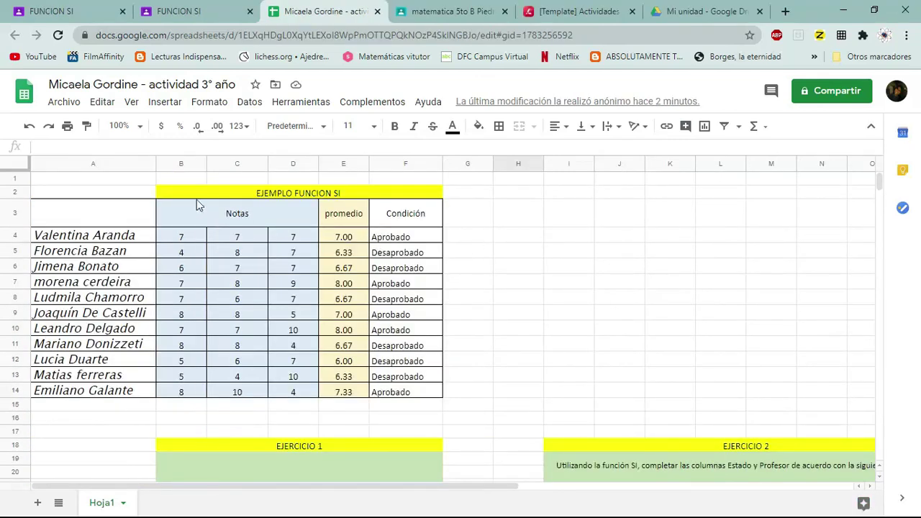
pyautogui.moveTo(194, 205); pyautogui.dragTo(287, 394)
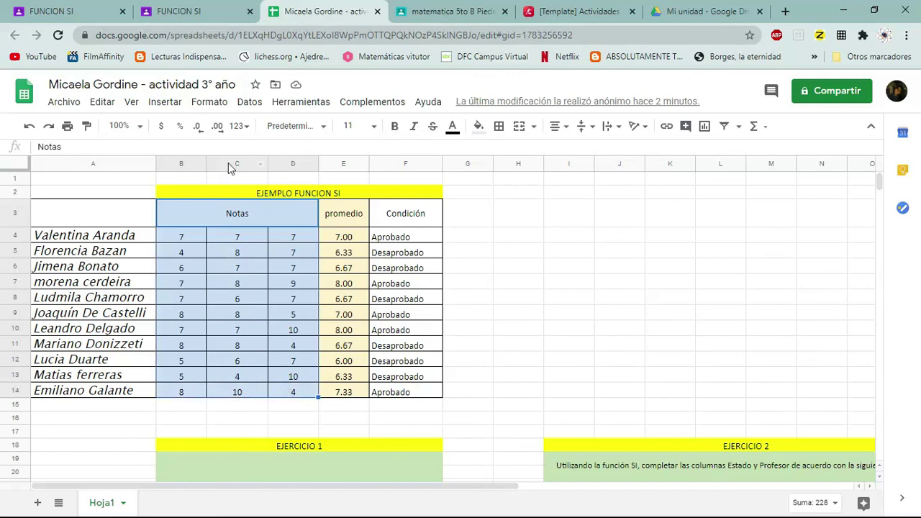
# Fill the selected Notas block with orange and the Condición results in F4:F14 with bright green
pyautogui.click(478, 127)
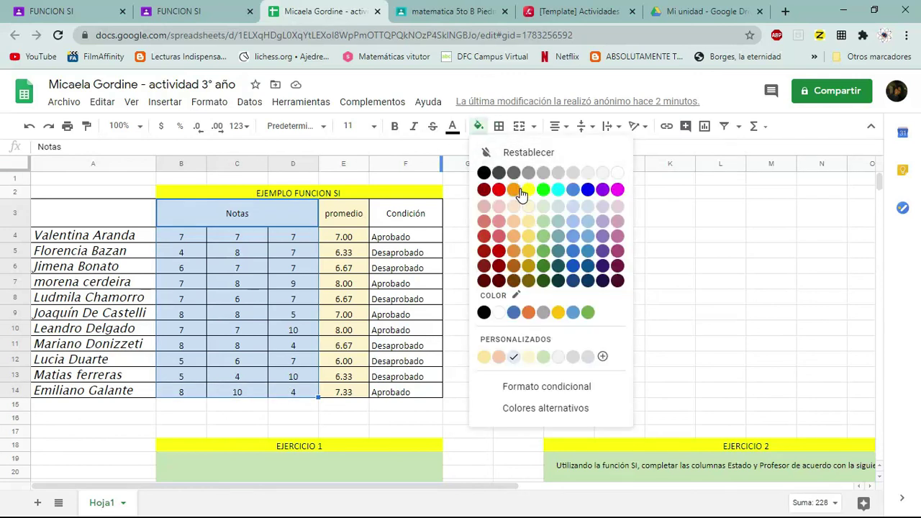
pyautogui.click(513, 189)
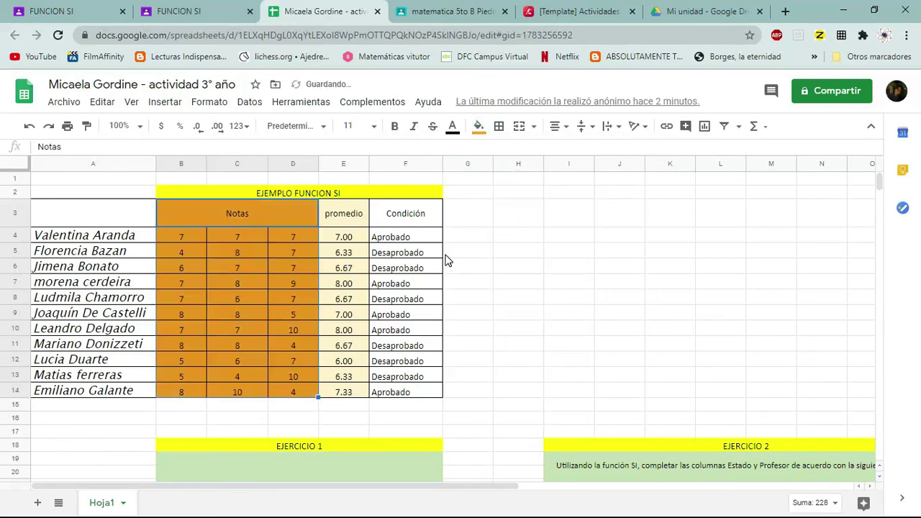
pyautogui.moveTo(385, 239); pyautogui.dragTo(417, 396)
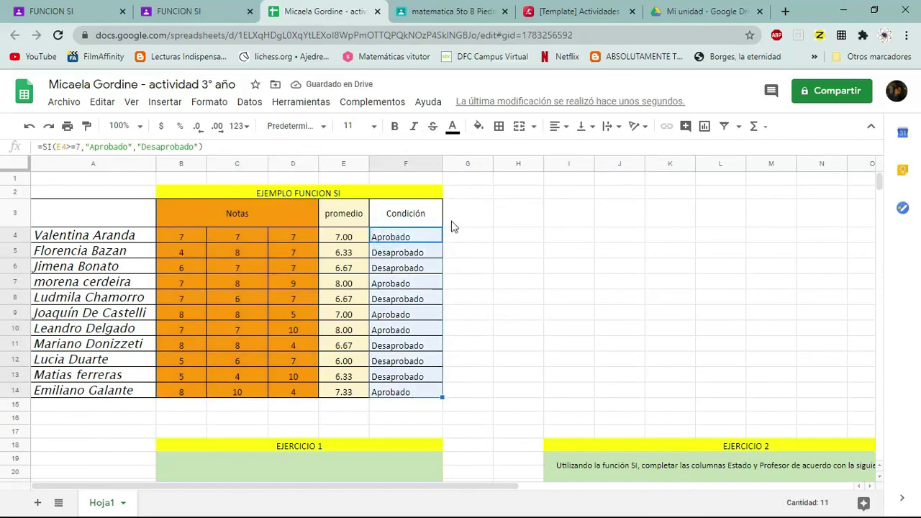
pyautogui.click(478, 126)
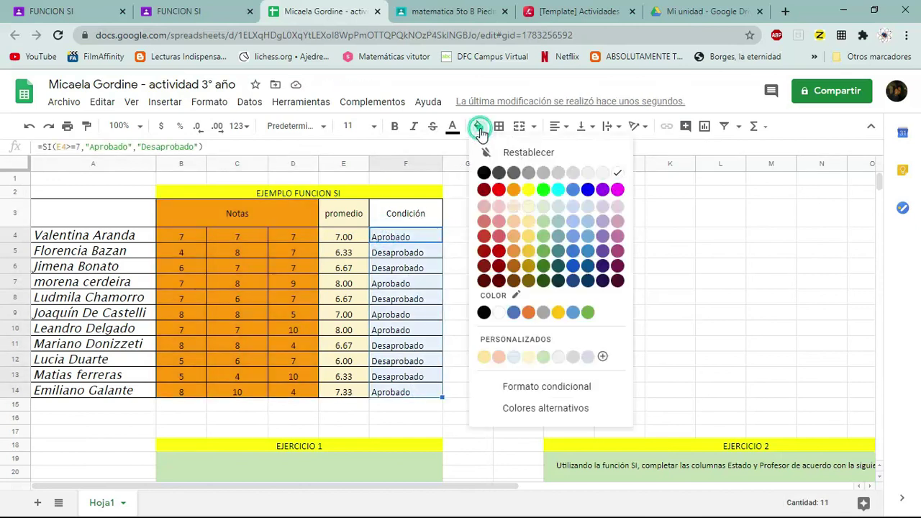
pyautogui.click(544, 190)
pyautogui.click(528, 241)
pyautogui.click(529, 286)
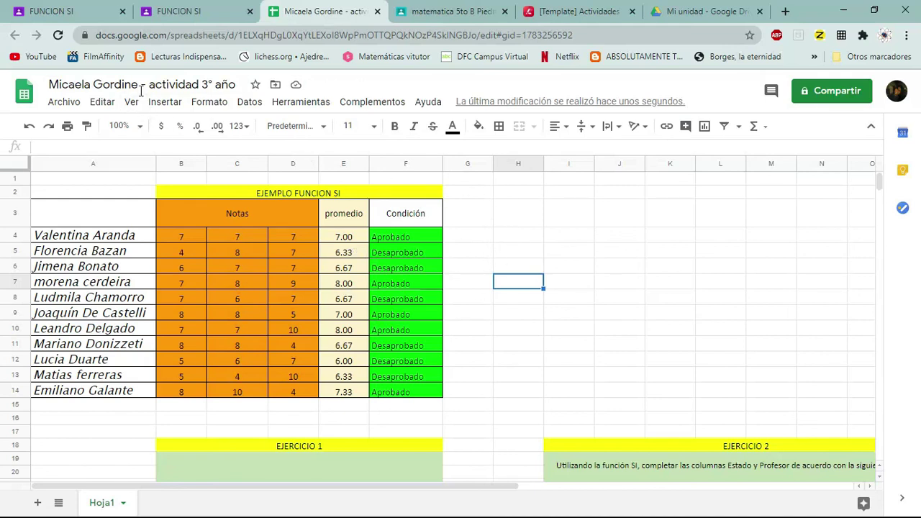
# Rename the spreadsheet "FUNCION SI - actividad 3° año", replacing the student's name in the title
pyautogui.moveTo(138, 84); pyautogui.dragTo(47, 84)
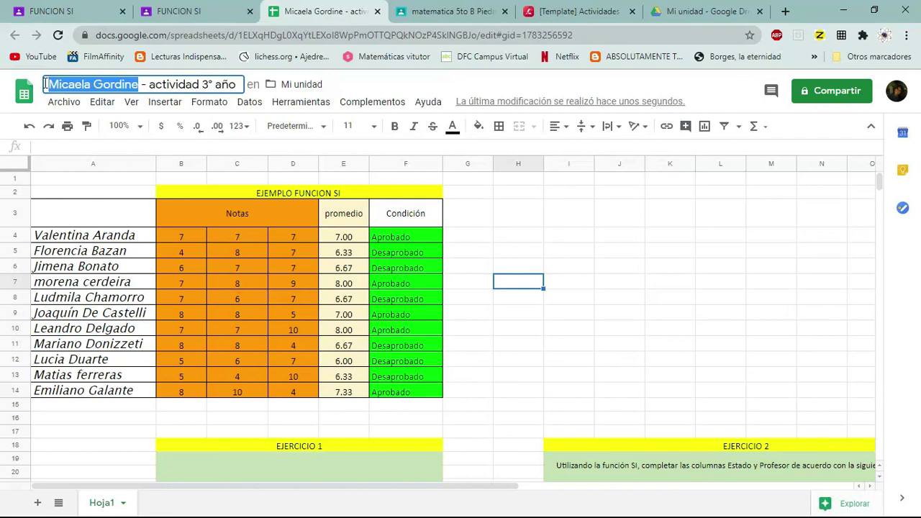
pyautogui.write('FUNCION SI')
pyautogui.click(554, 240)
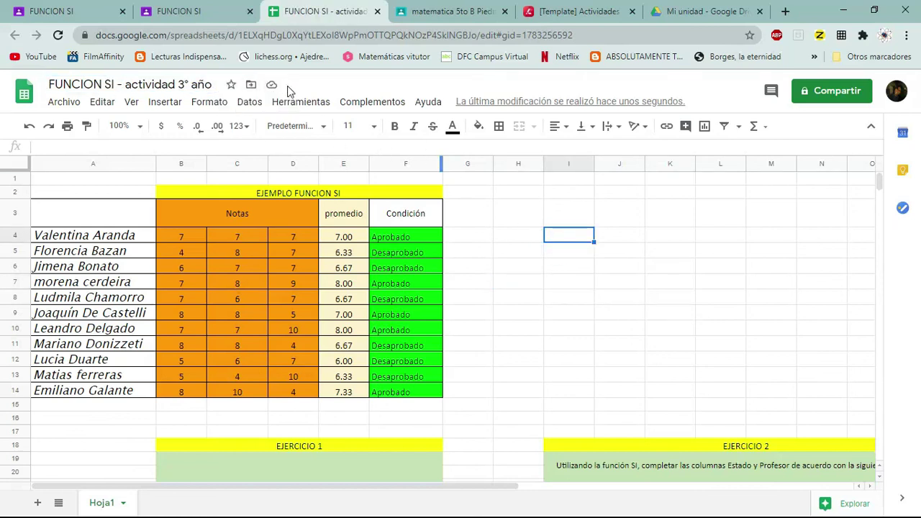
pyautogui.click(483, 223)
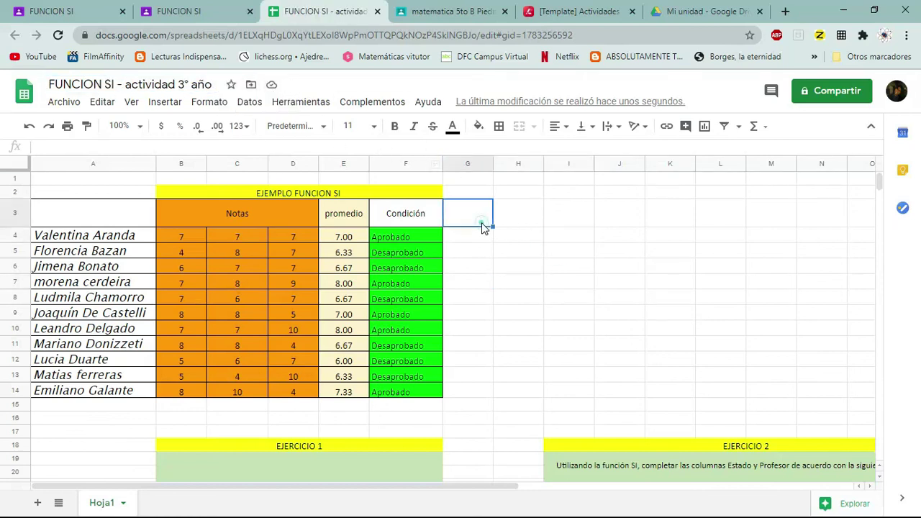
# Fill the Condición header cell with the same bright green as the results below it
pyautogui.click(408, 209)
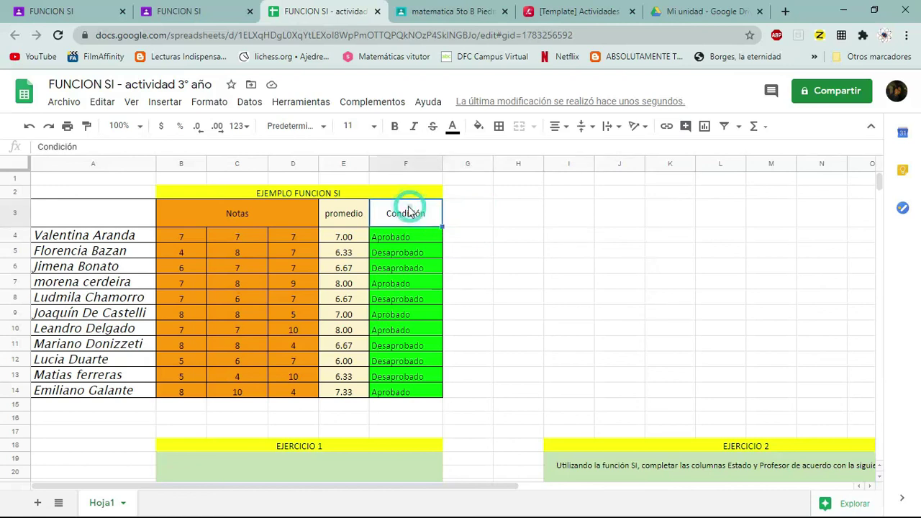
pyautogui.click(478, 128)
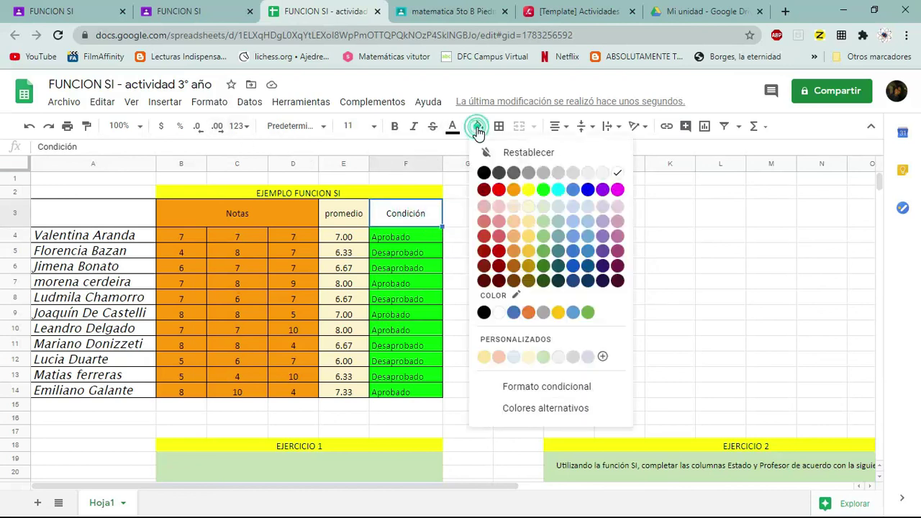
pyautogui.click(545, 191)
pyautogui.click(476, 265)
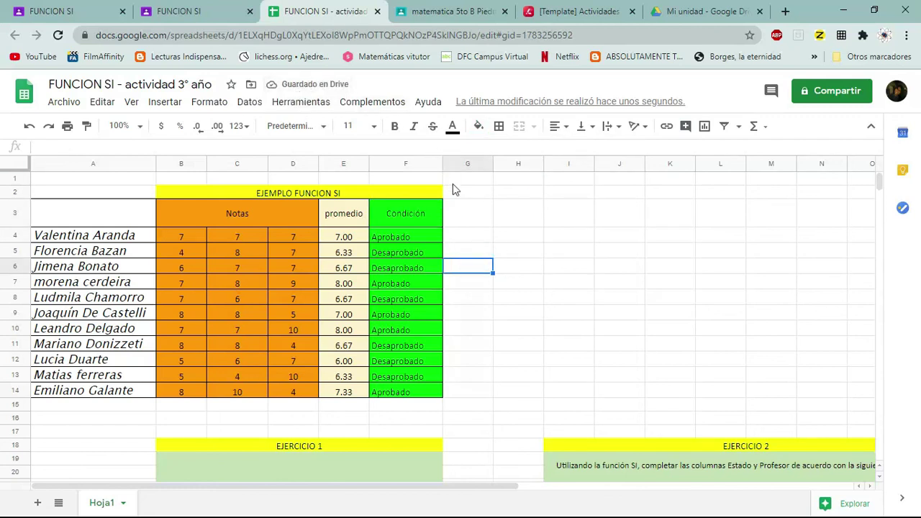
pyautogui.click(517, 236)
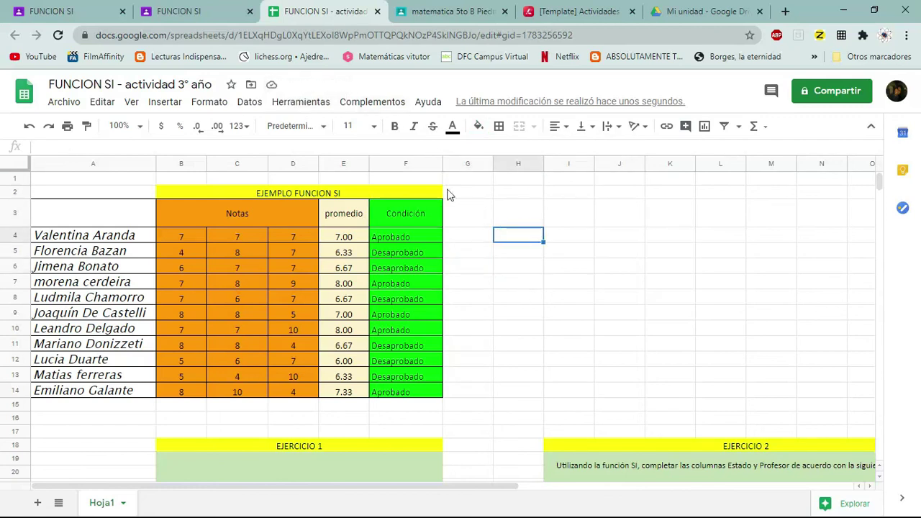
# Switch to the FUNCION SI assignment in Google Classroom and attach the recent FUNCION SI spreadsheet from Google Drive to the student's work
pyautogui.click(219, 13)
pyautogui.click(22, 88)
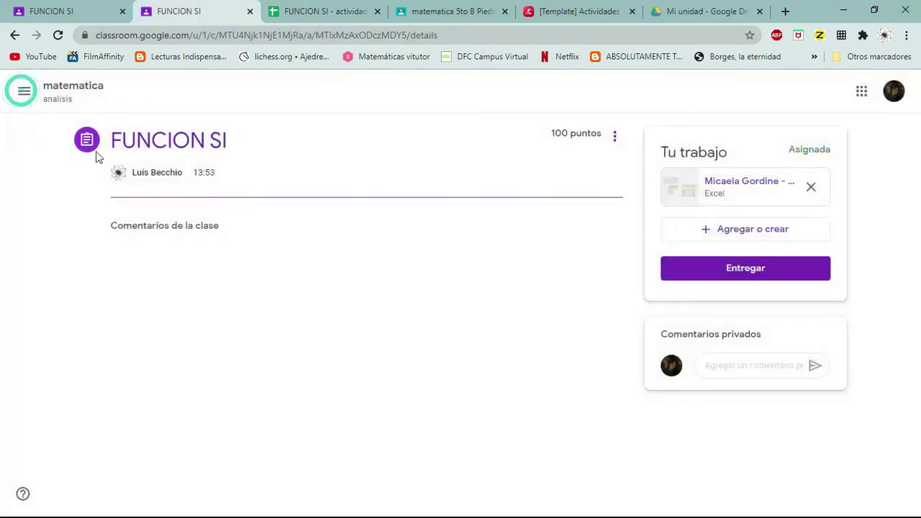
pyautogui.click(754, 232)
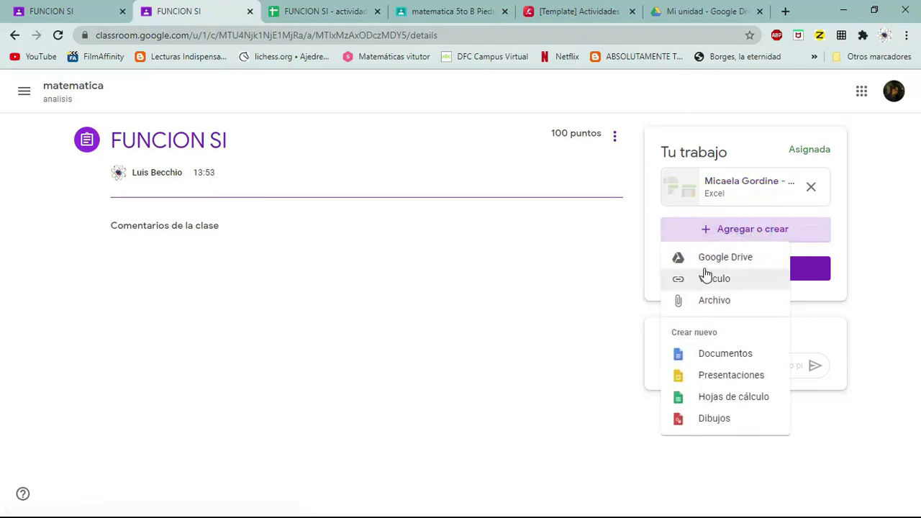
pyautogui.click(722, 262)
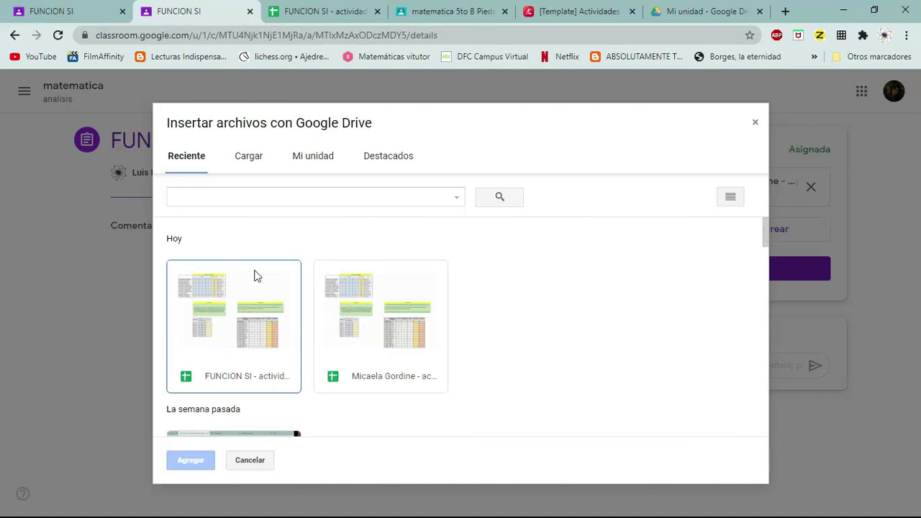
pyautogui.click(237, 329)
pyautogui.click(190, 460)
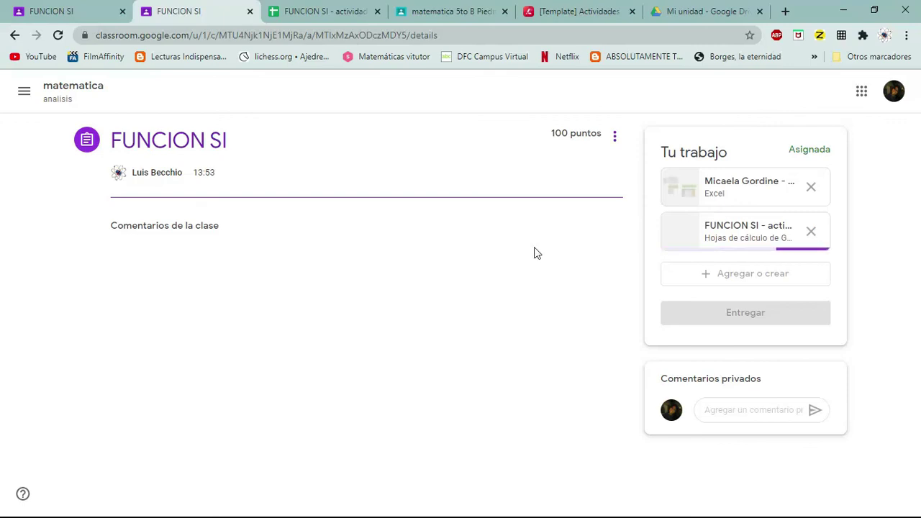
# Open the spreadsheet attached to the assignment and check its contents and the collaborator marker in column H
pyautogui.click(748, 234)
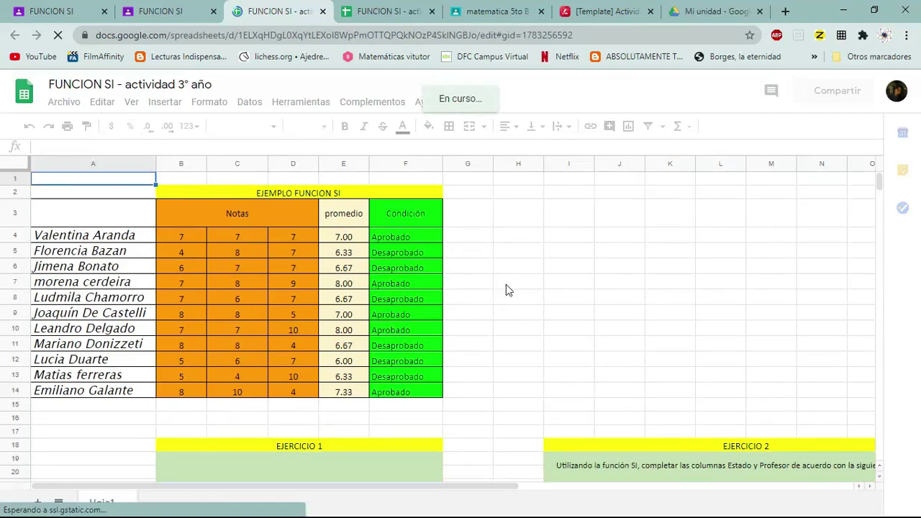
pyautogui.click(516, 271)
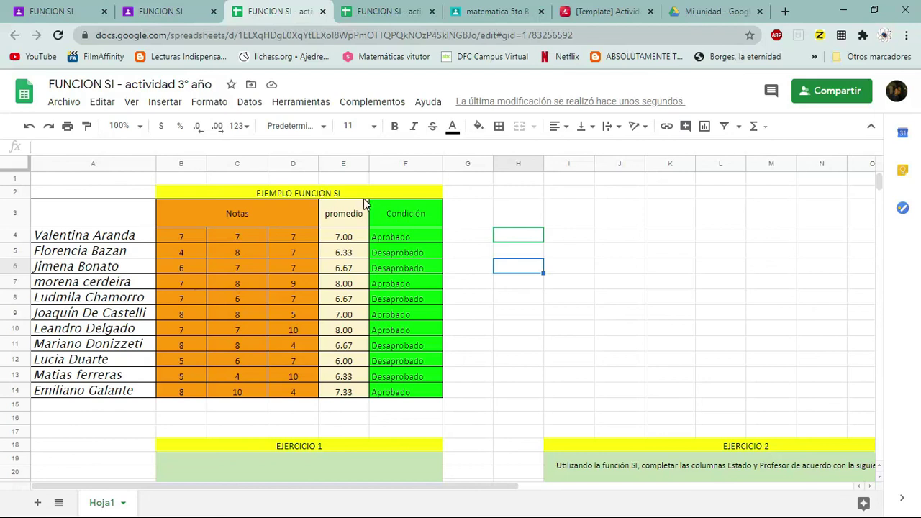
pyautogui.click(518, 248)
pyautogui.click(518, 235)
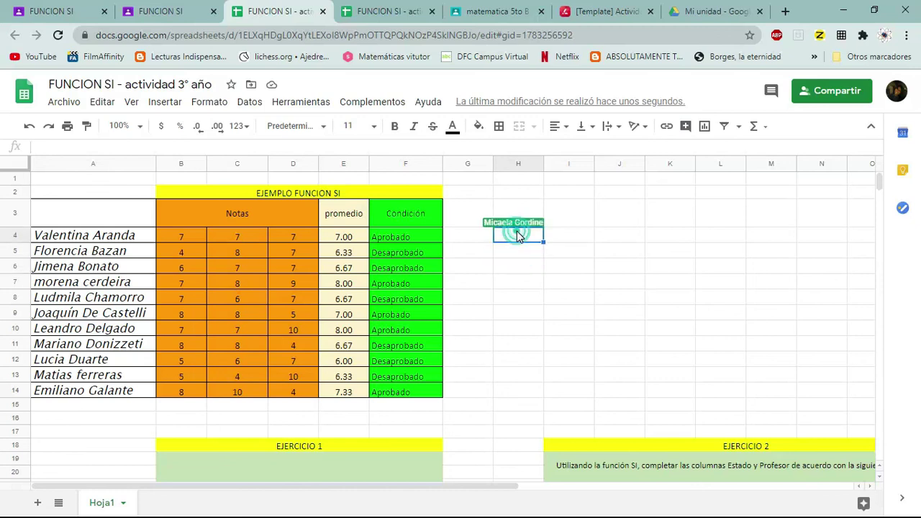
pyautogui.click(505, 280)
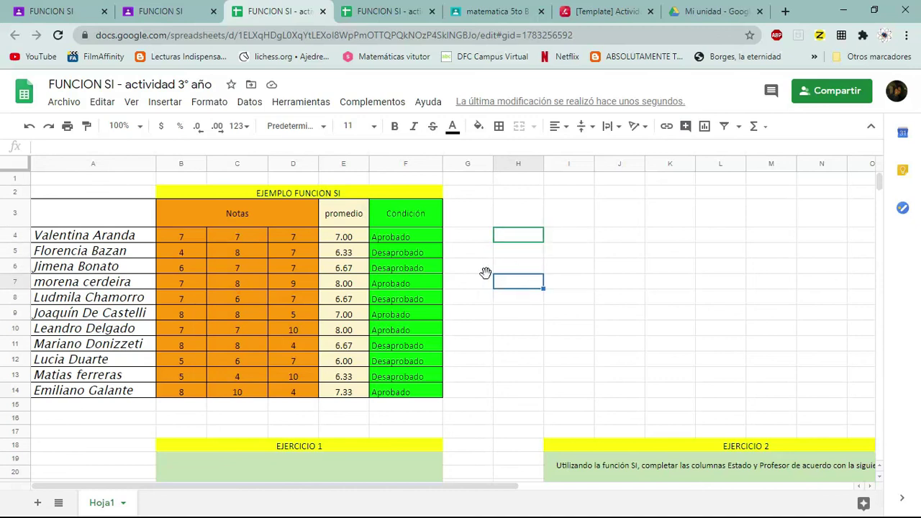